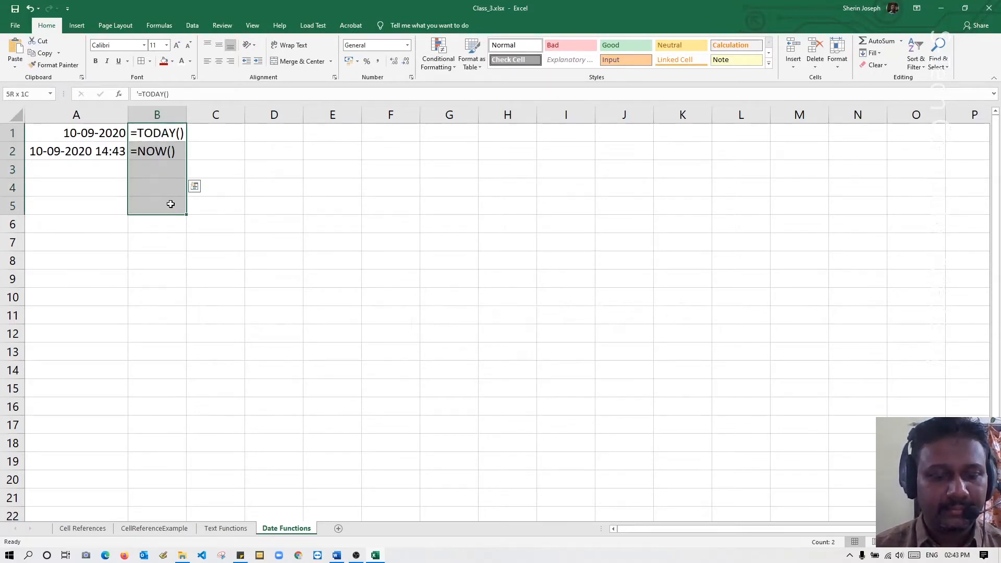
Make the cells B1:B5 bold.
key("ctrl+b")
left_click(133, 226)
Enter the formula =DAY(A1) in cell A3 to extract the day from the date in A1.
left_click(112, 168)
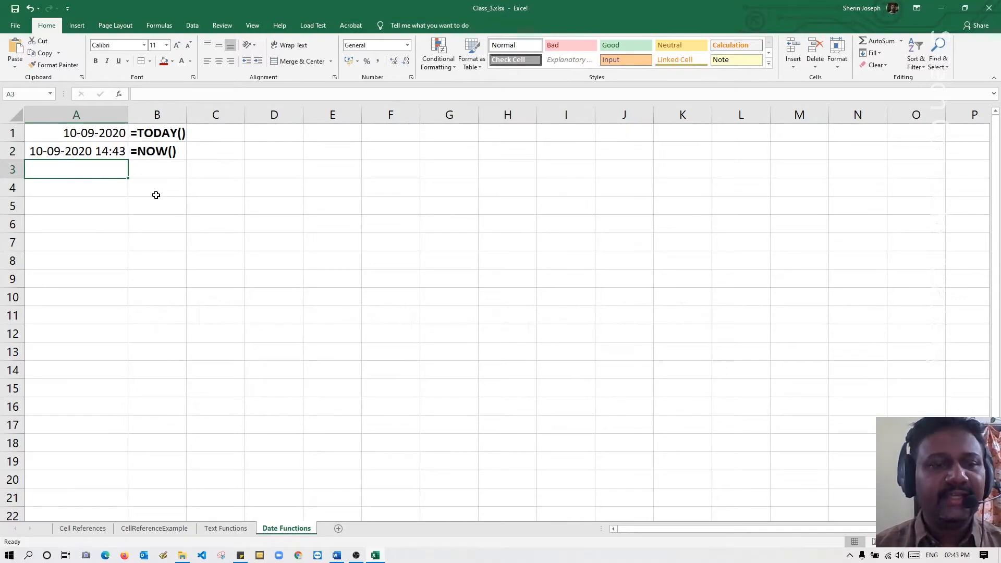
type("=day")
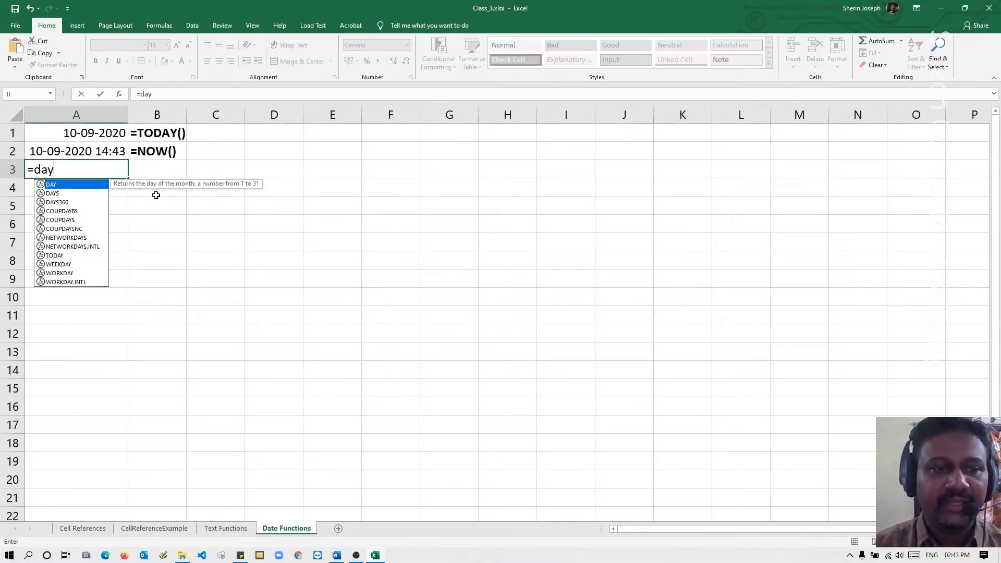
key("Tab")
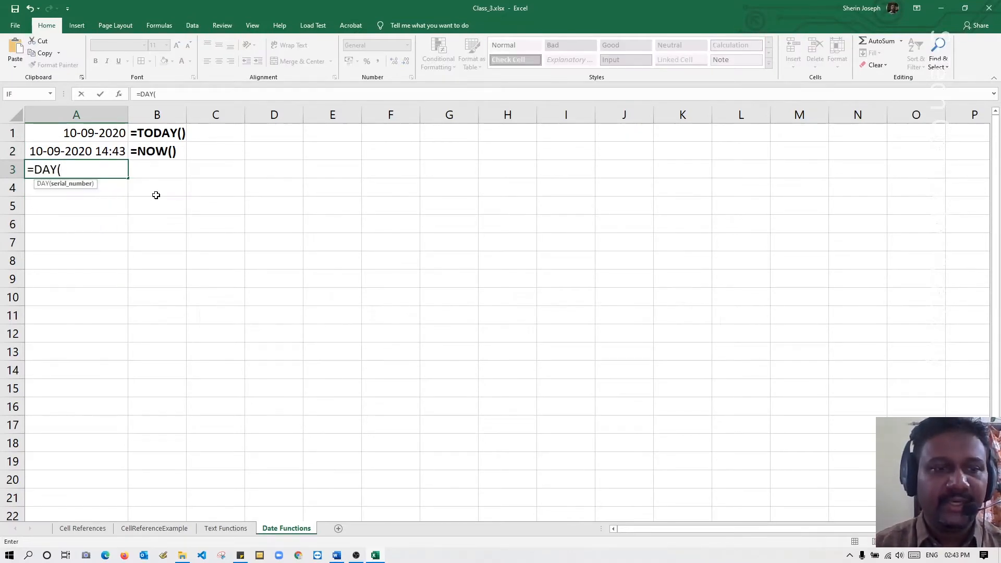
left_click(97, 132)
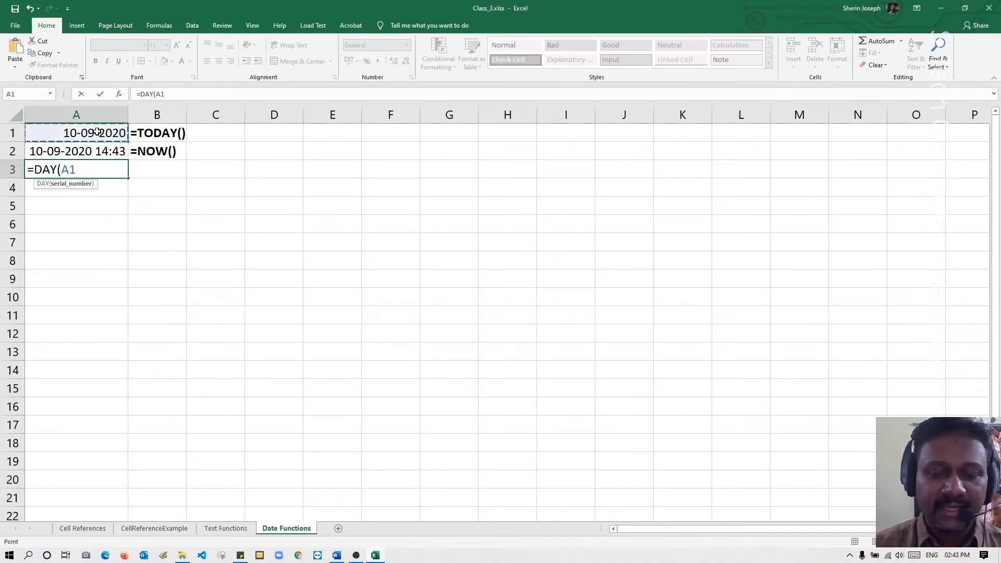
key("Return")
Copy the formula from A3 and put it in B3 as the literal text =DAY(A1).
double_click(107, 169)
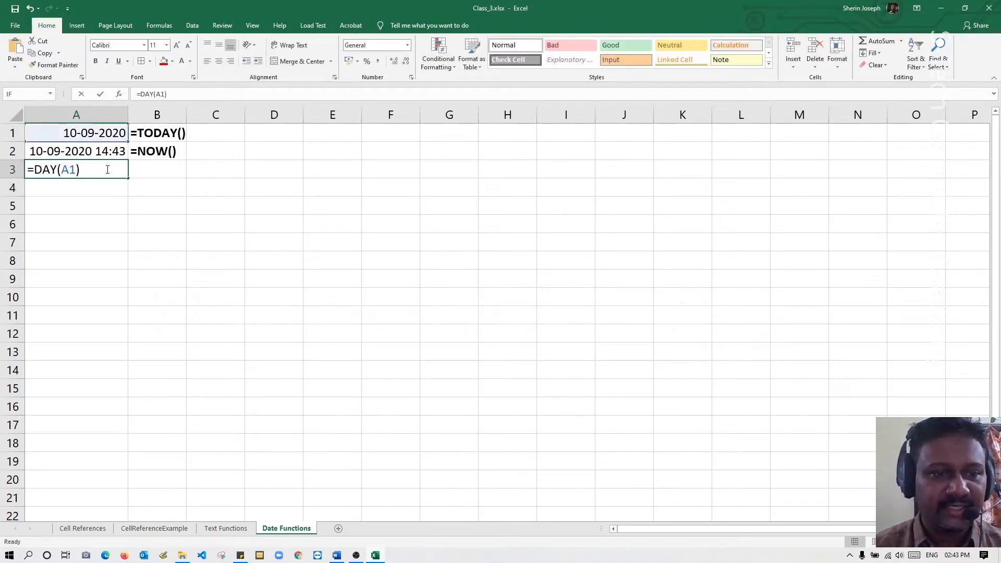
key("shift+Home")
key("Escape")
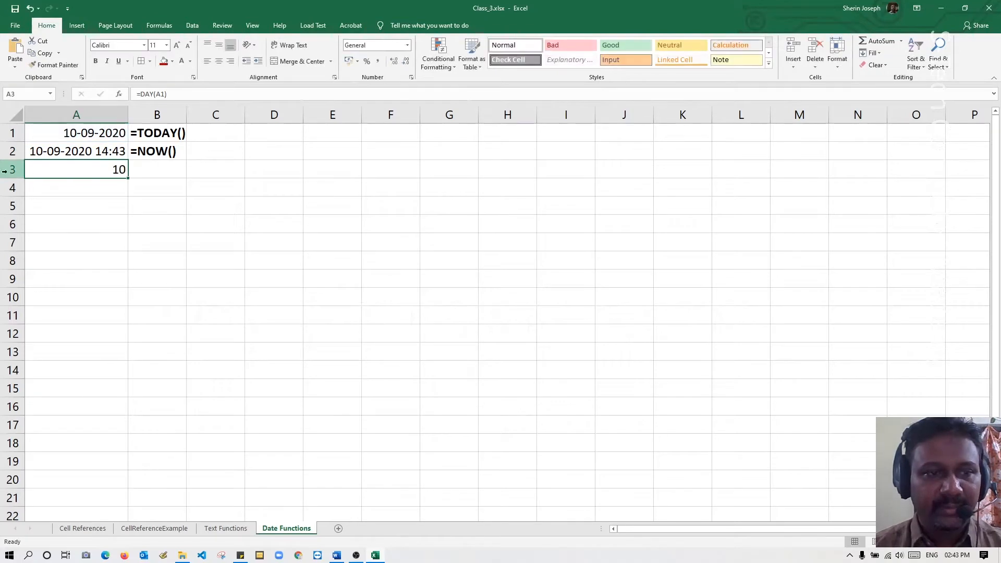
left_click(163, 164)
type("'")
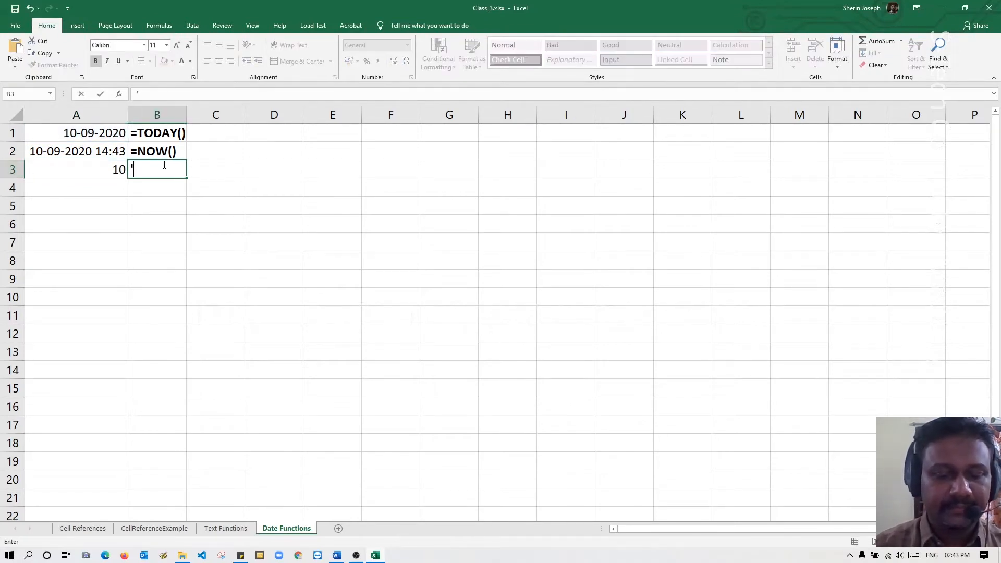
key("ctrl+v")
key("Return")
Enter the formula =MONTH(A1) in cell A4 to extract the month from the date in A1.
key("Left")
type("=mont")
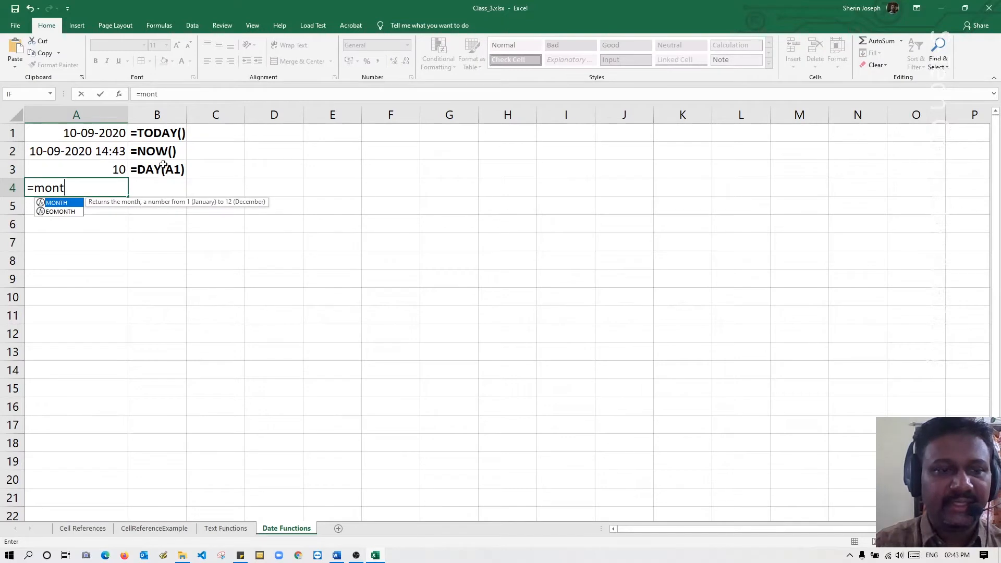
key("Tab")
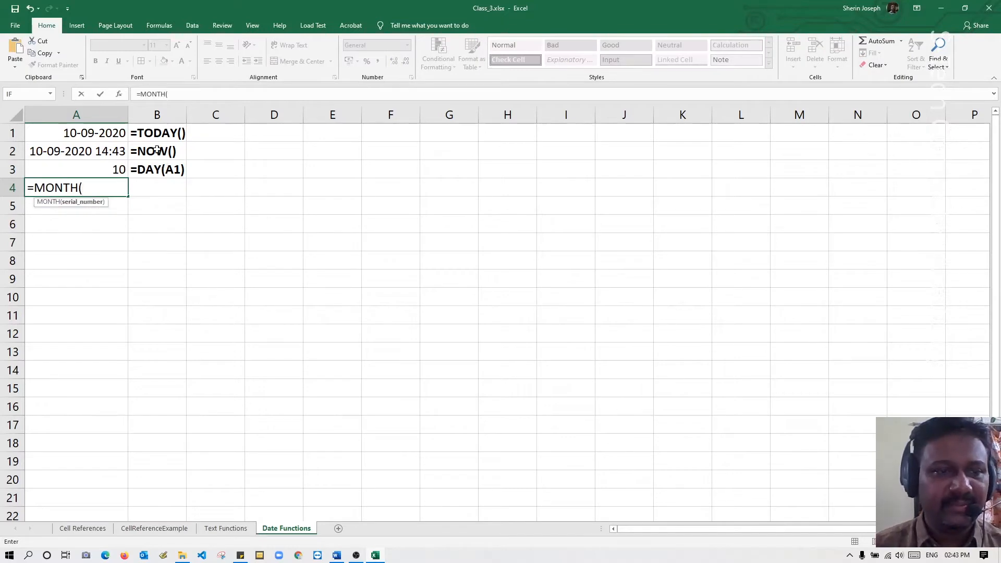
left_click(109, 136)
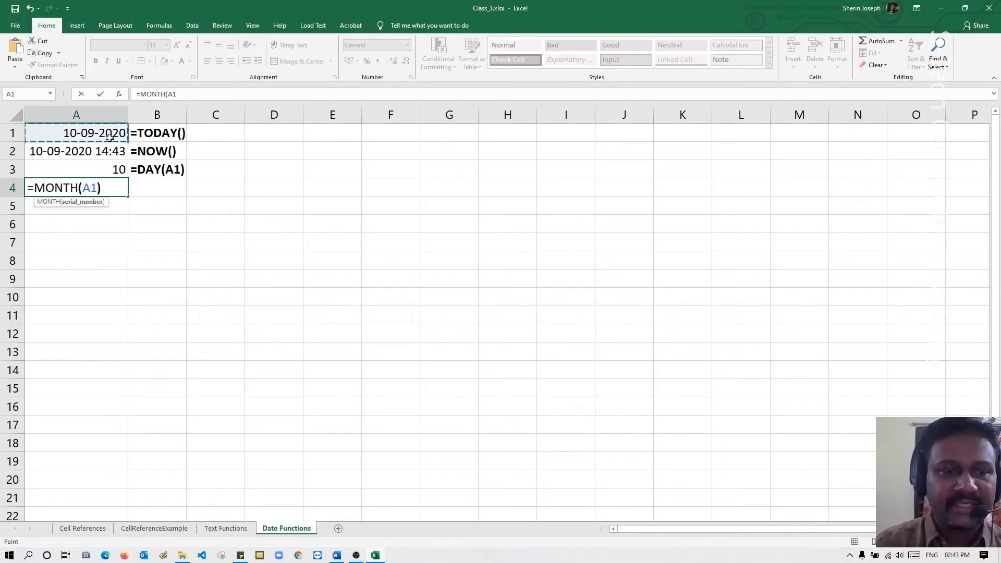
key("Return")
Copy the formula from A4 and put it in B4 as the literal text =MONTH(A1).
double_click(115, 186)
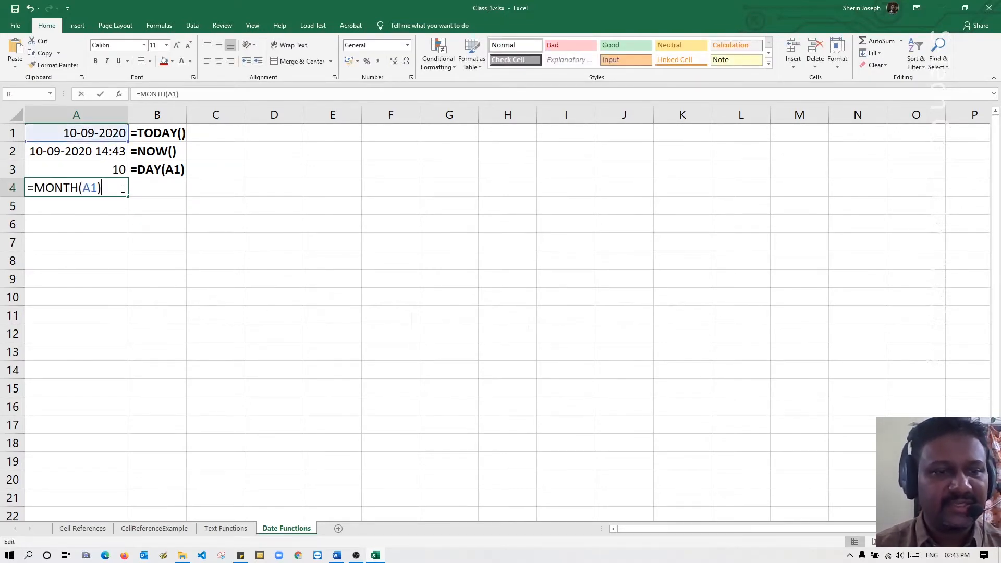
key("shift+Home")
key("ctrl+c")
key("Escape")
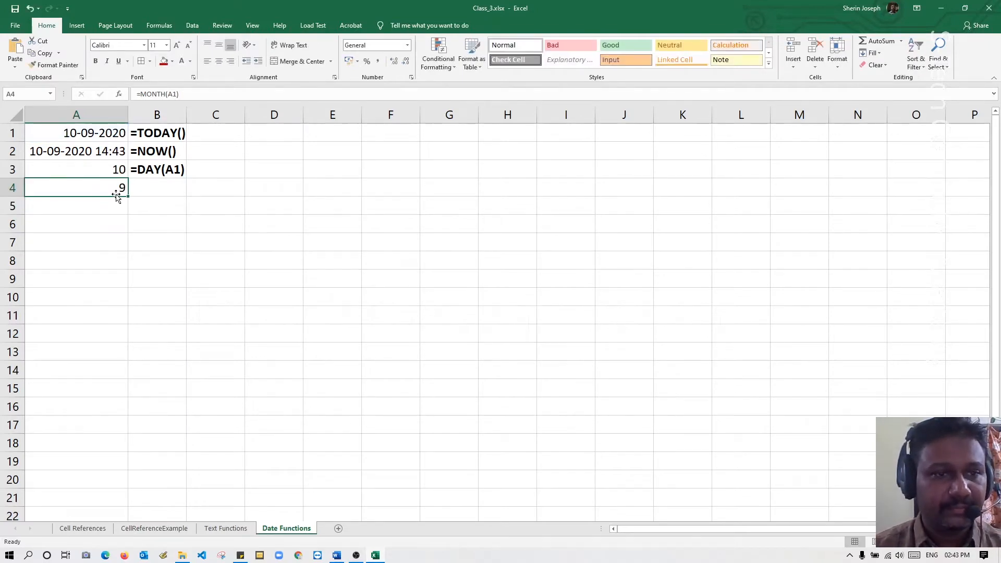
left_click(140, 186)
type("'")
key("ctrl+v")
key("Return")
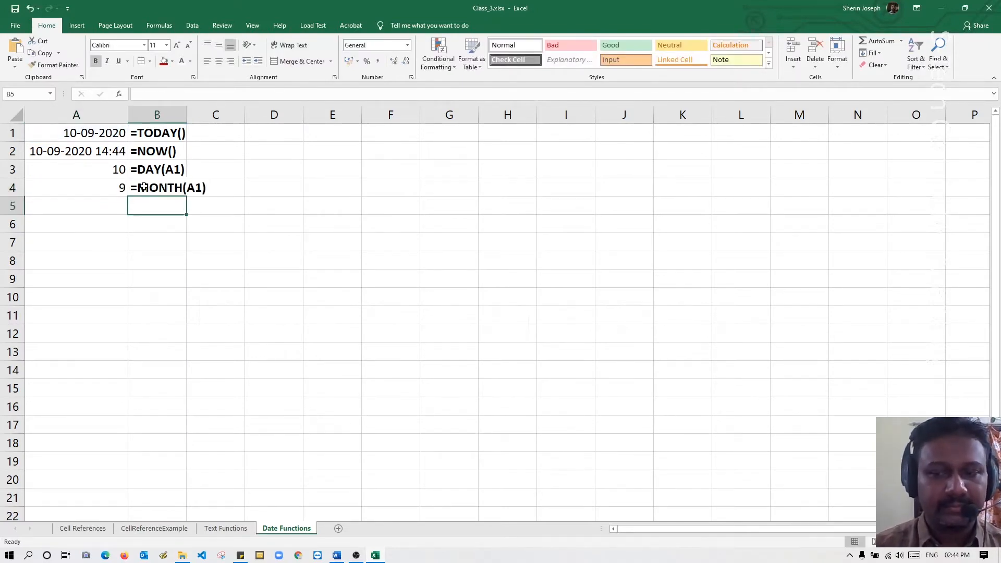
Enter the formula =YEAR(A2) in cell A5 to extract the year from the date and time in A2.
left_click(106, 203)
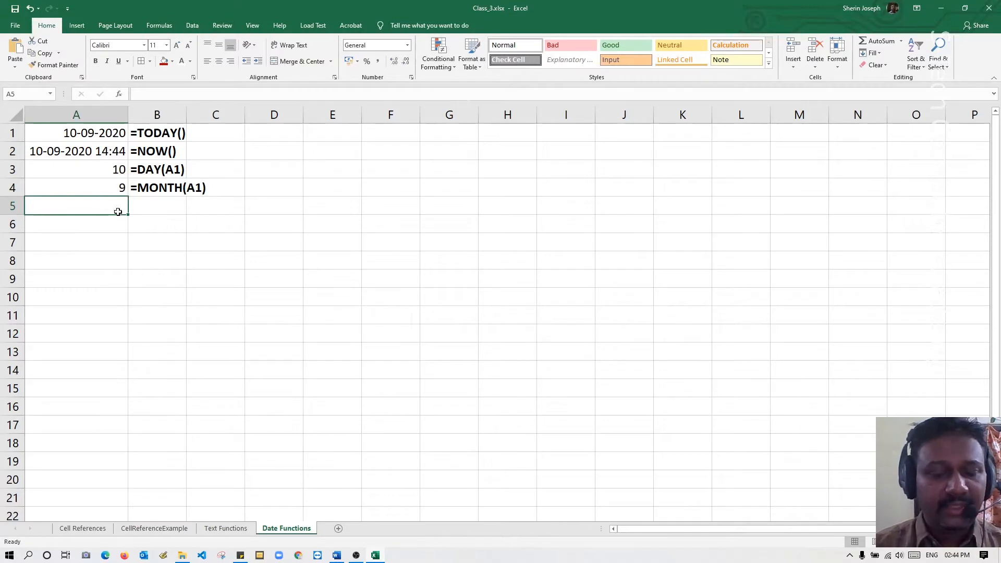
type("=year")
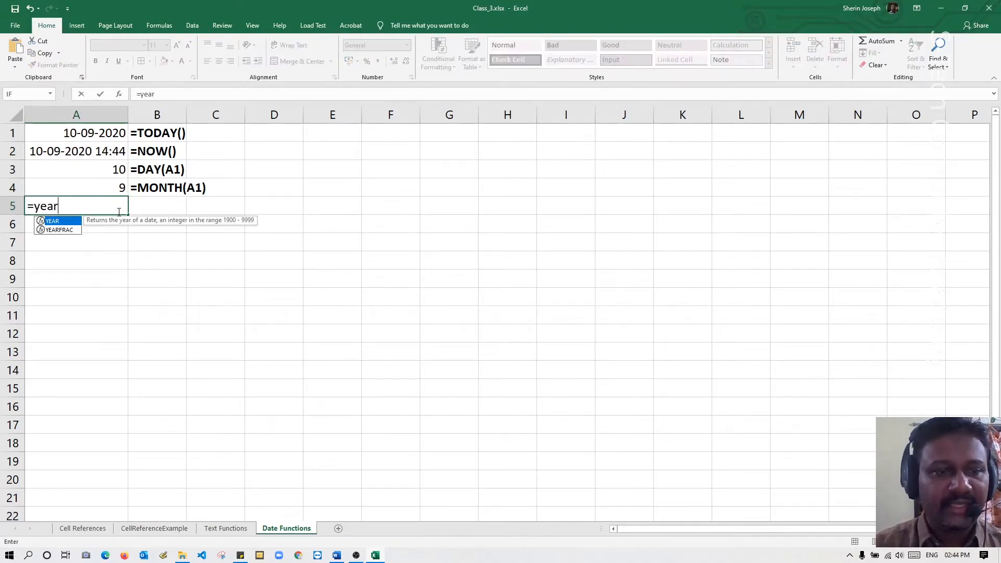
key("Tab")
left_click(96, 153)
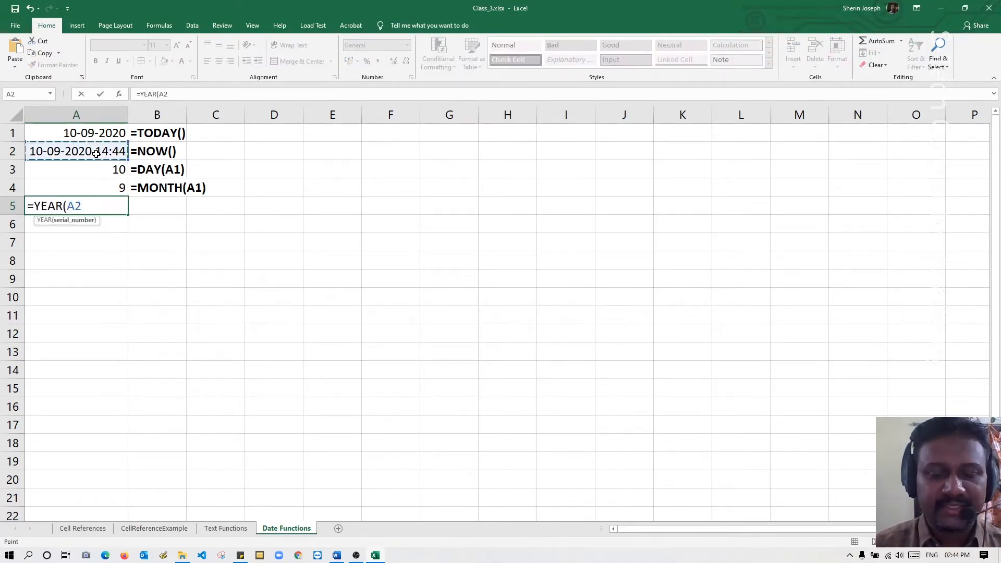
type(")")
key("Return")
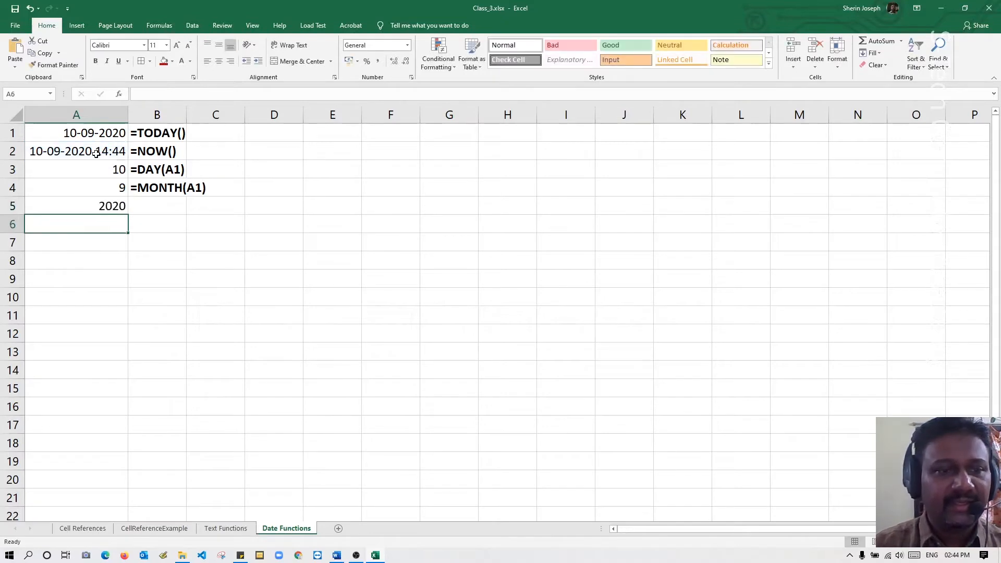
Copy A5's formula into B5 as the literal text =YEAR(A2), and widen column B to fit the formula texts.
double_click(101, 204)
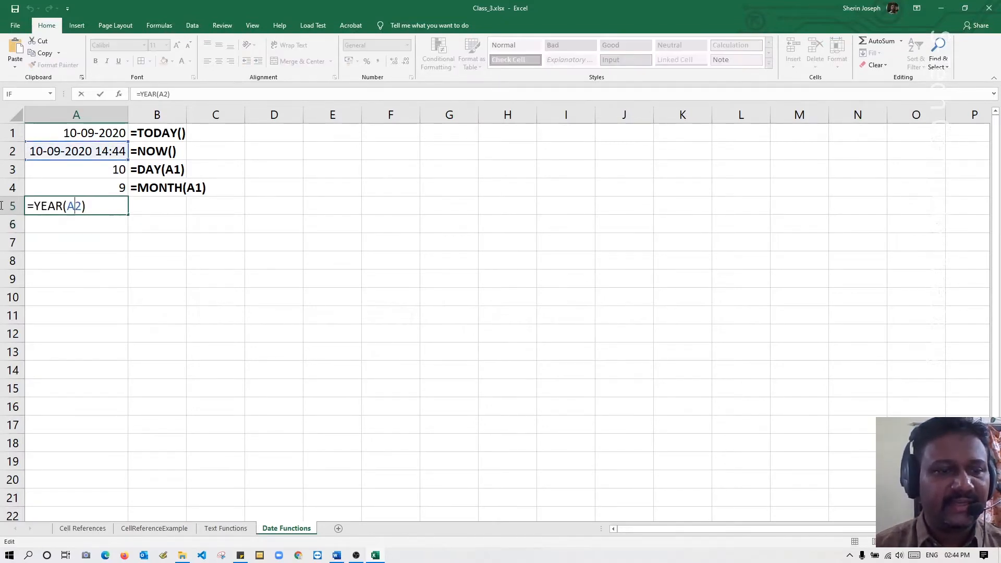
key("shift+Home")
key("ctrl+c")
key("Escape")
left_click(167, 205)
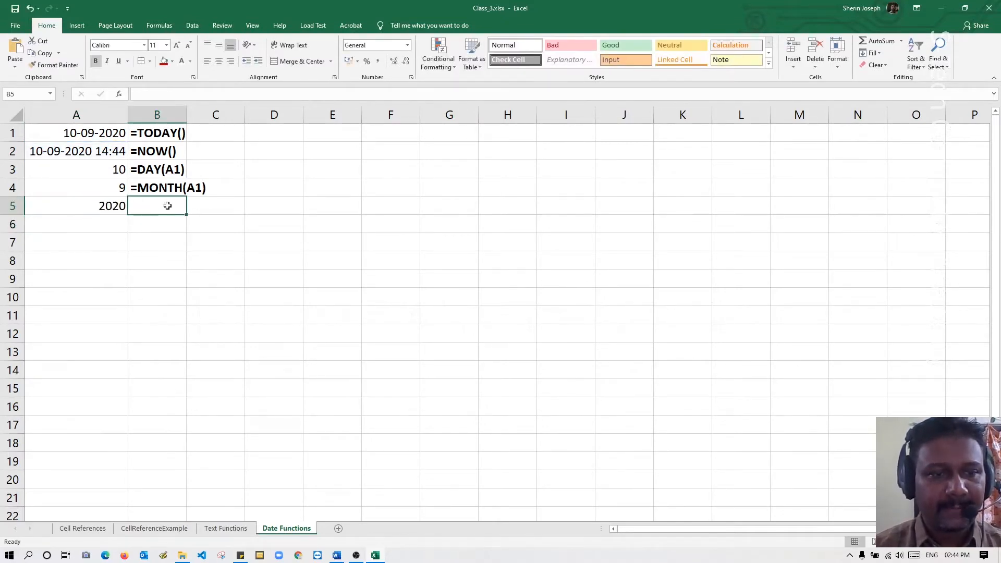
type("'")
key("ctrl+v")
key("Return")
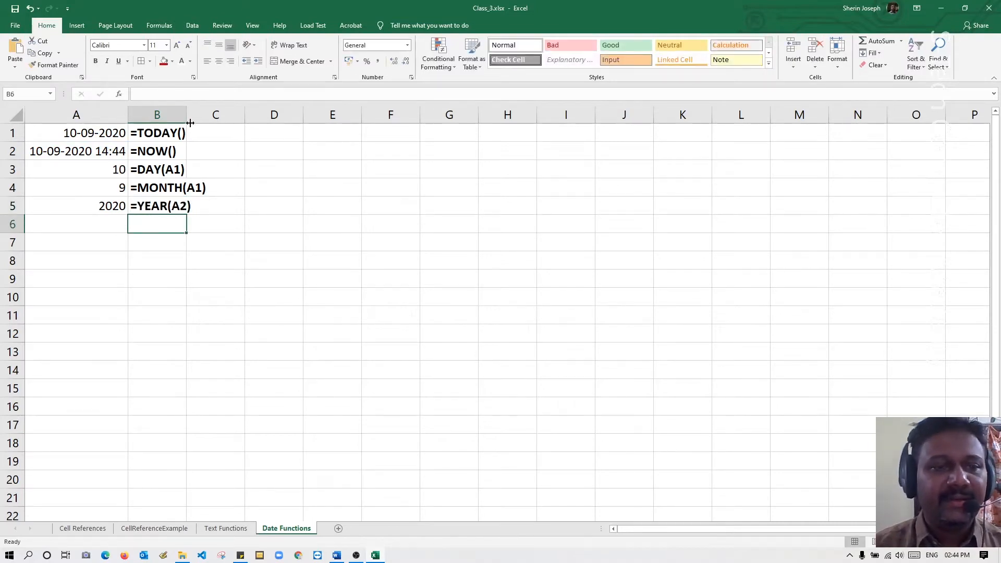
left_click_drag(186, 118, 222, 121)
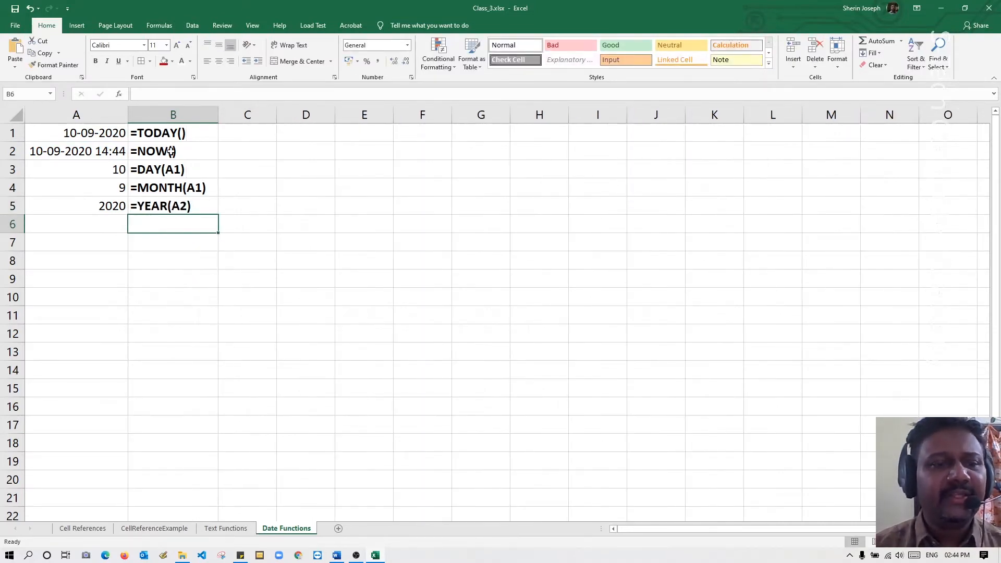
Enter the headings D, M and Y in cells D5, E5 and F5.
left_click(321, 210)
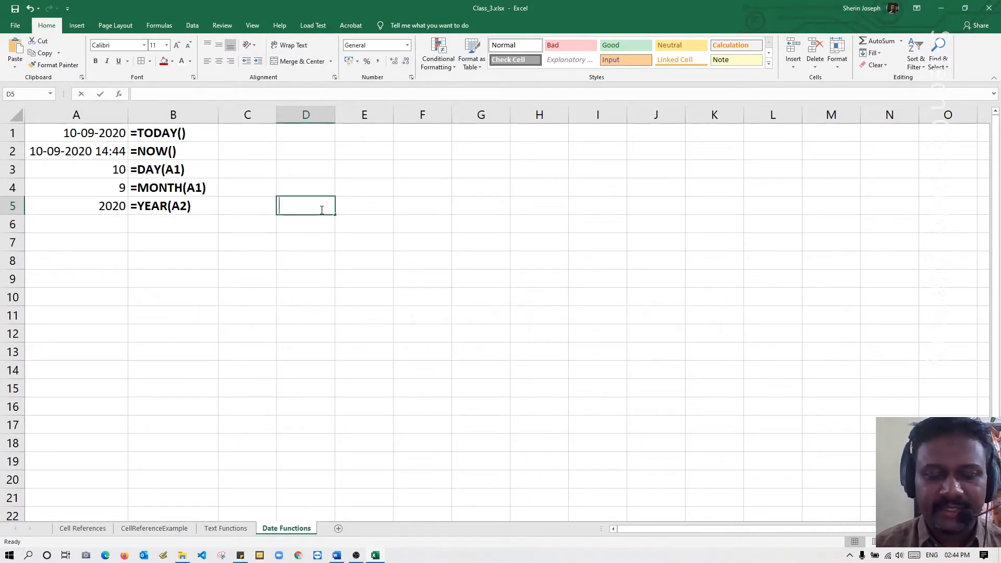
type("D")
key("Tab")
type("M")
key("Tab")
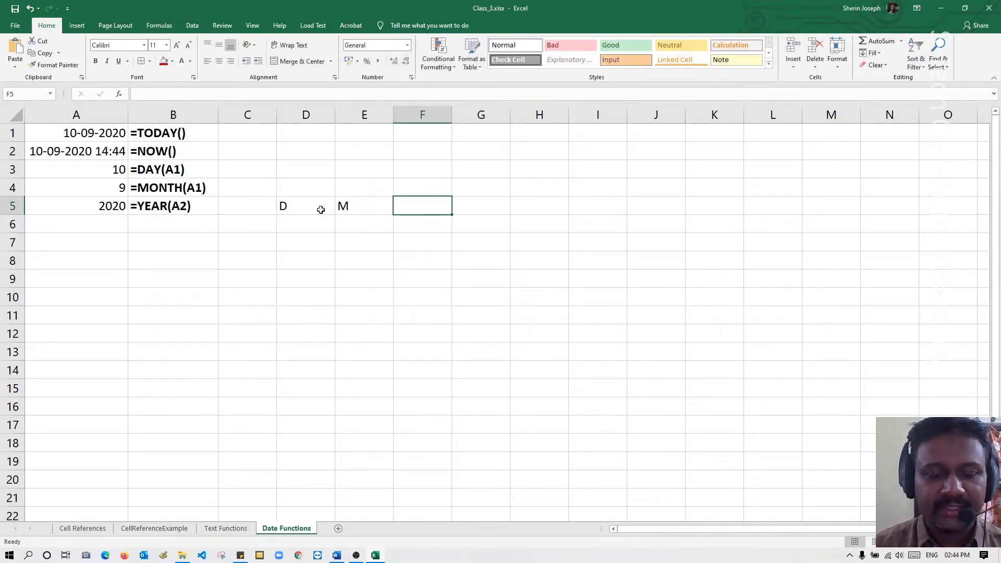
type("Y")
key("Return")
Enter 25, 12 and 2020 under the D, M and Y headings in cells D6:F6.
key("Left")
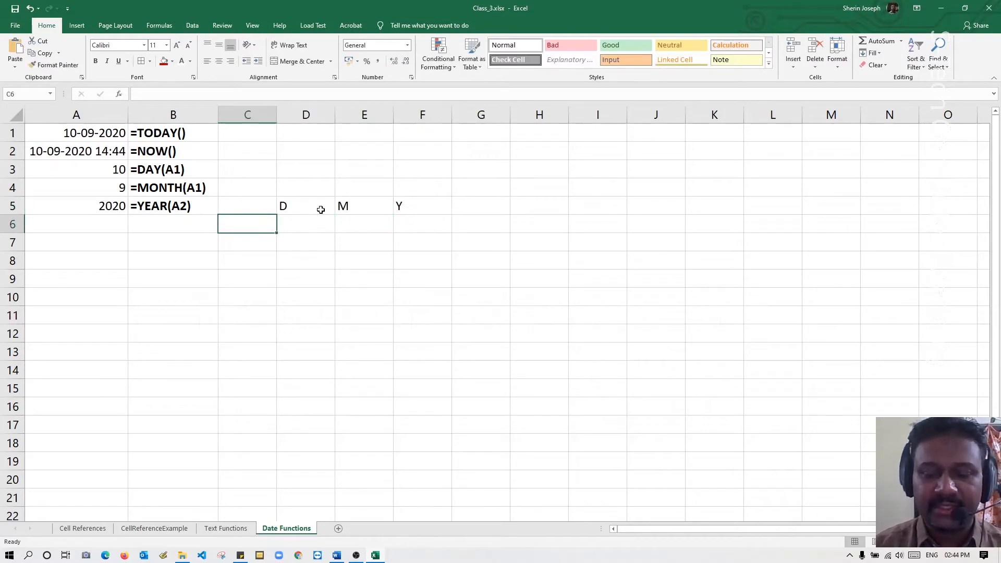
key("Right")
type("25")
key("Tab")
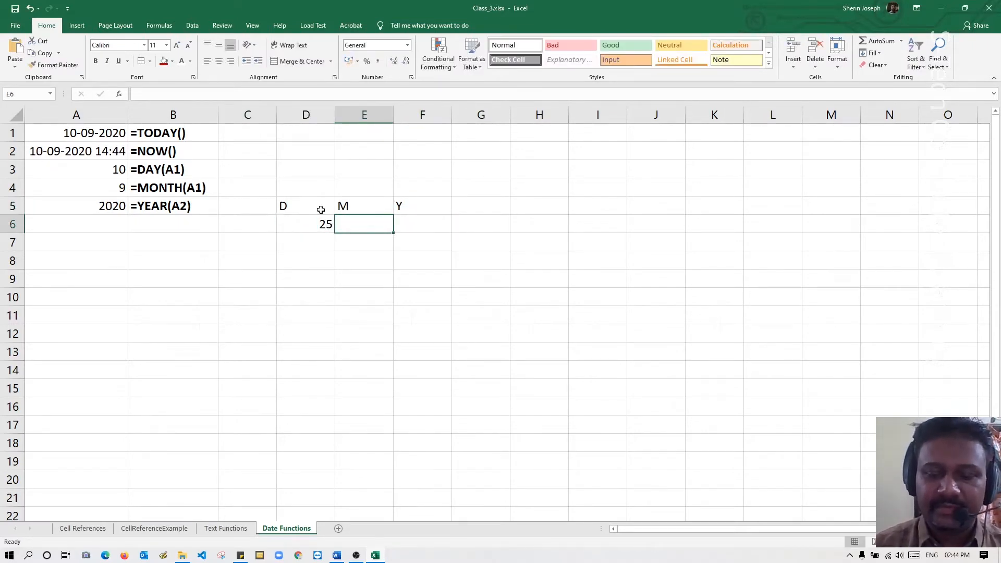
type("12")
key("Tab")
type("2020")
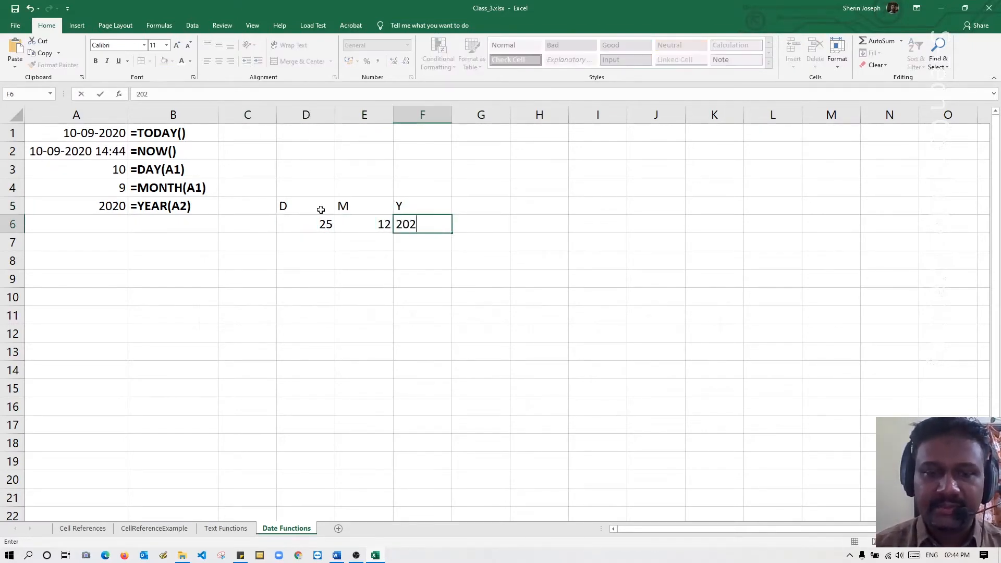
Build a date in cell A6 from the year, month and day cells with =DATE(F6,E6,D6).
left_click(121, 229)
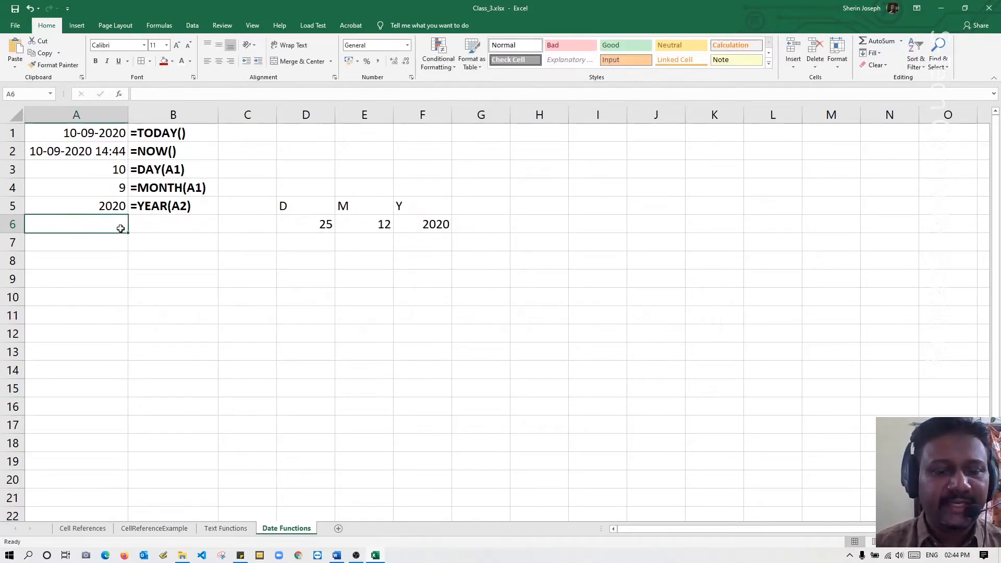
type("=date")
key("Tab")
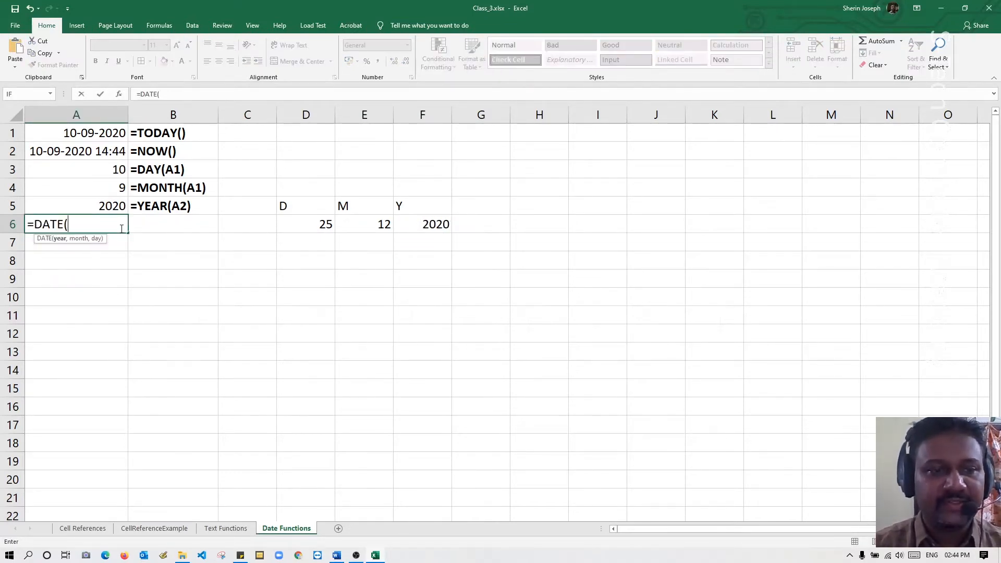
left_click(437, 224)
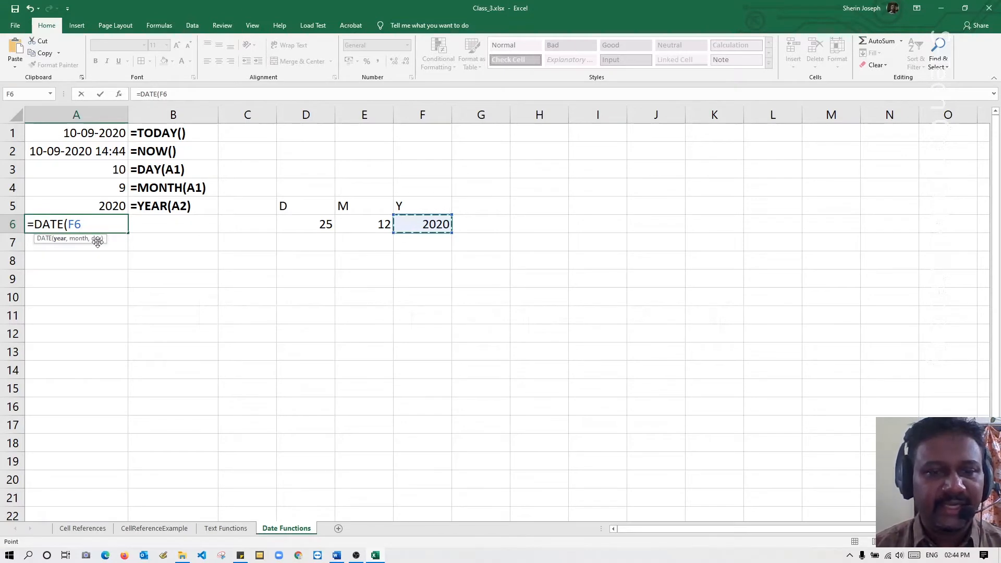
type(",")
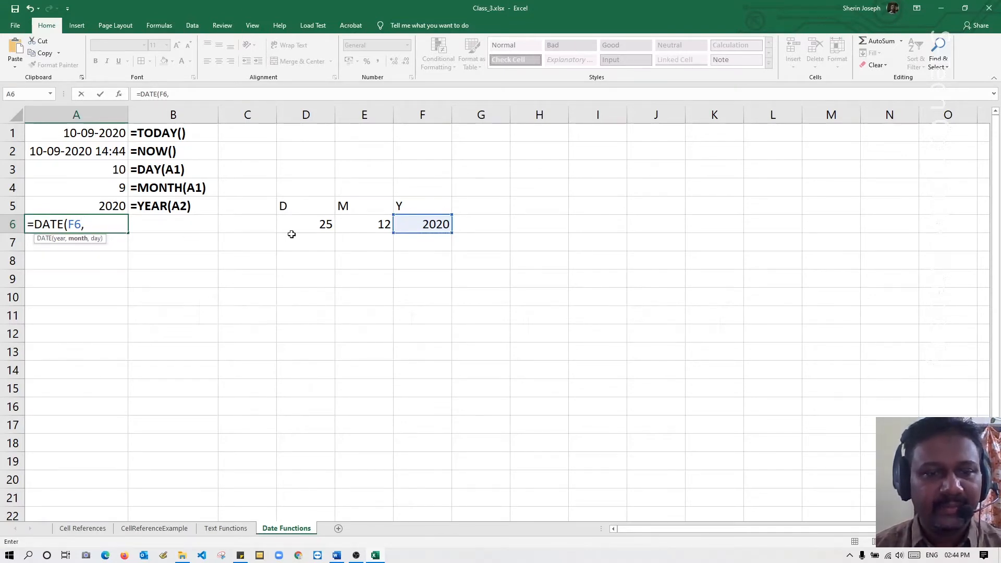
left_click(358, 225)
type(",")
left_click(305, 229)
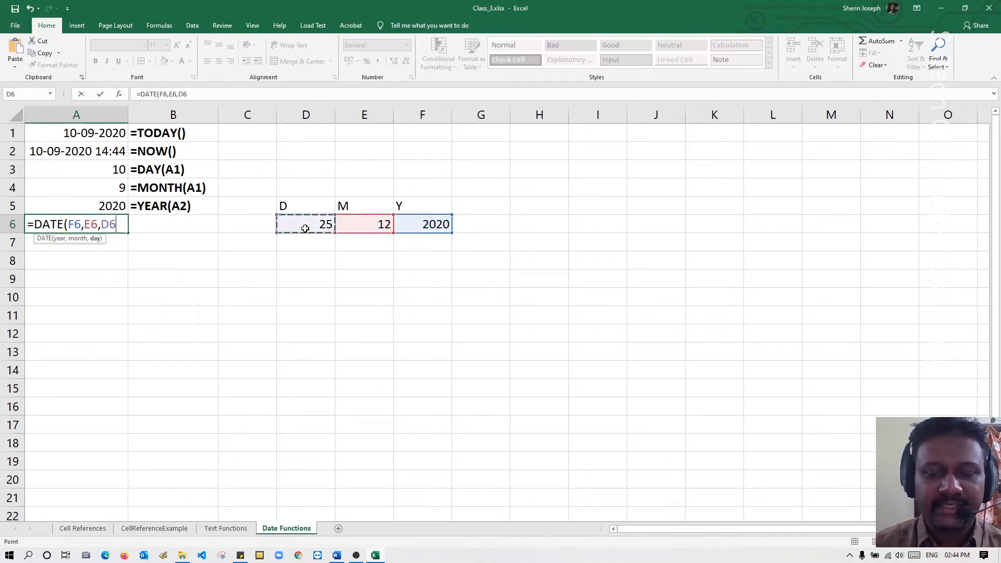
key("Return")
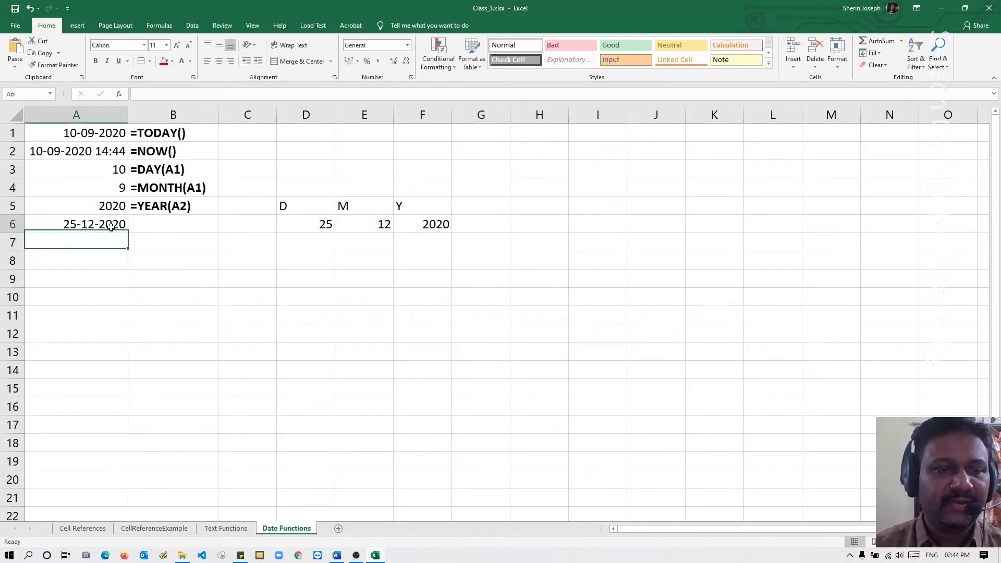
Copy the formula from A6 and put it in B6 as the literal text =DATE(F6,E6,D6).
double_click(127, 225)
left_click_drag(126, 226, 27, 224)
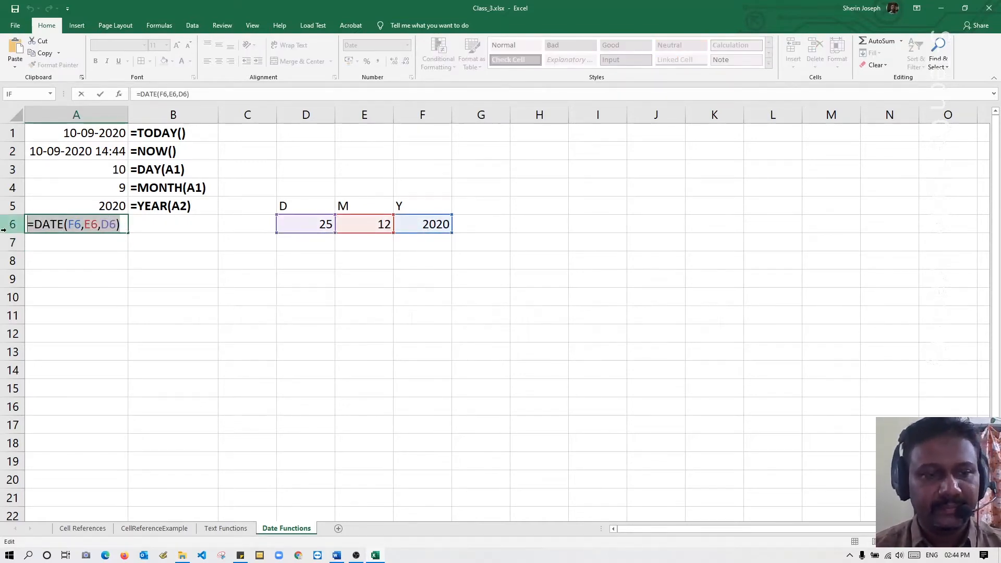
key("Escape")
left_click(159, 228)
type("'")
key("ctrl+v")
key("Return")
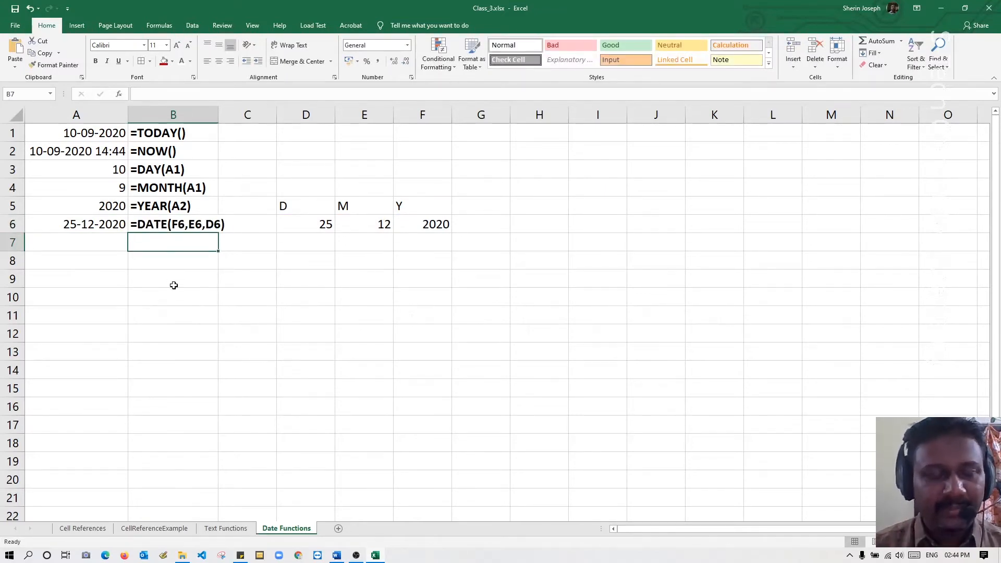
left_click(96, 260)
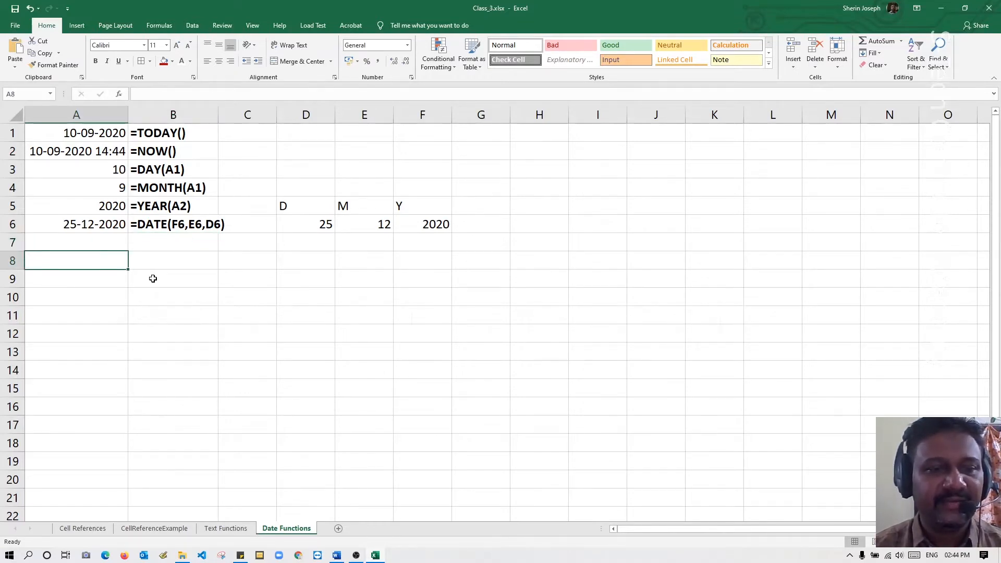
Enter the headings Start and End in cells E8 and F8.
left_click(360, 264)
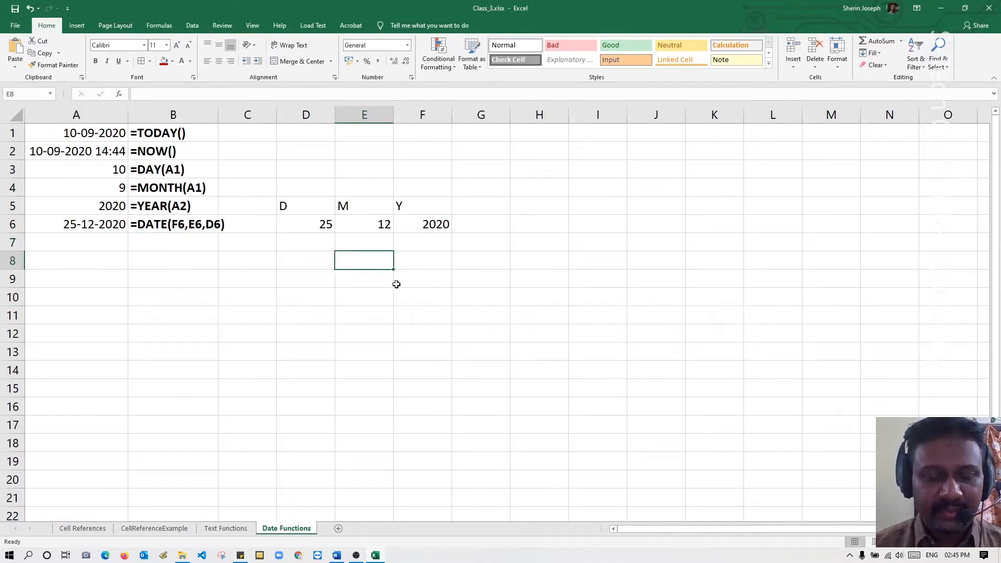
type("Start")
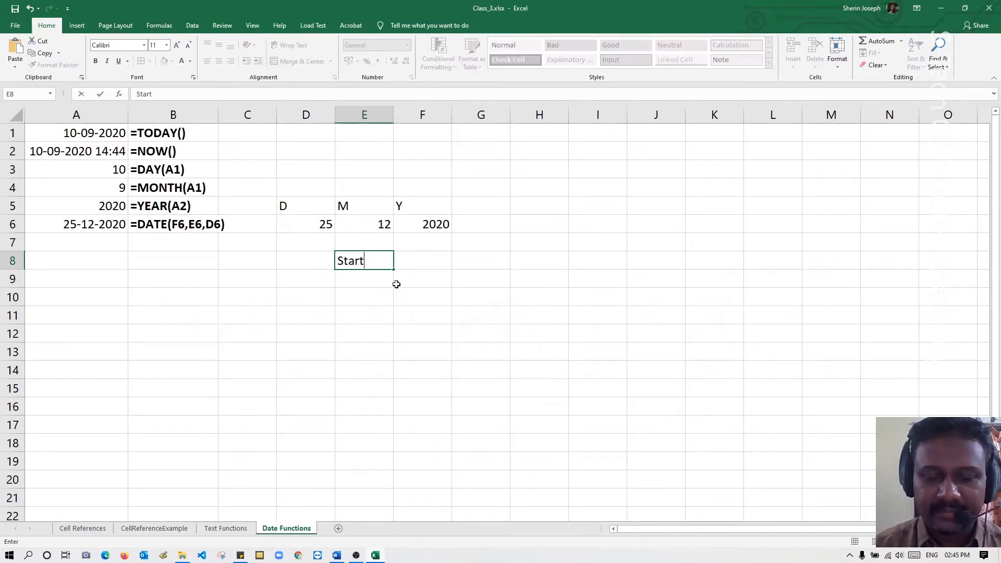
key("Tab")
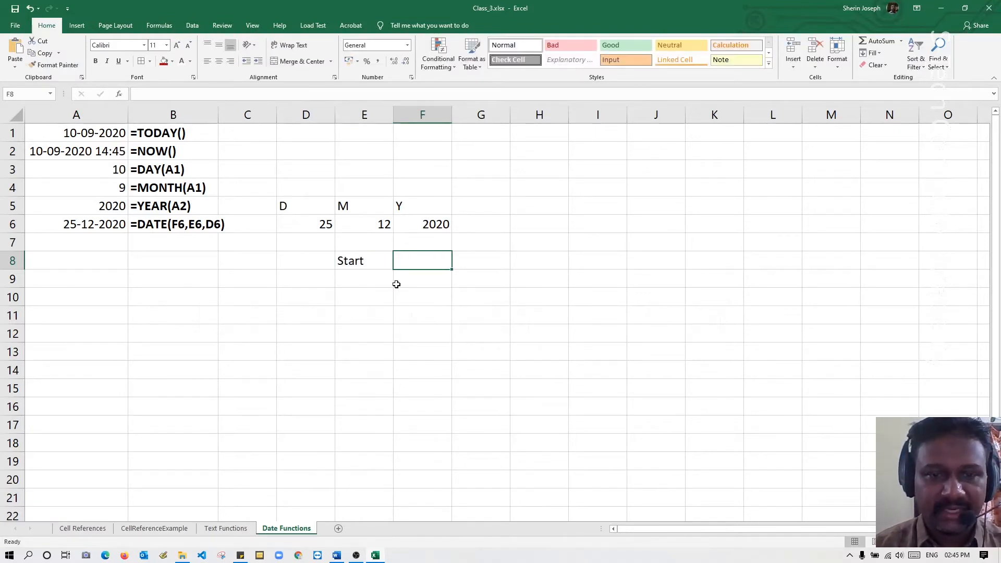
type("End")
key("Return")
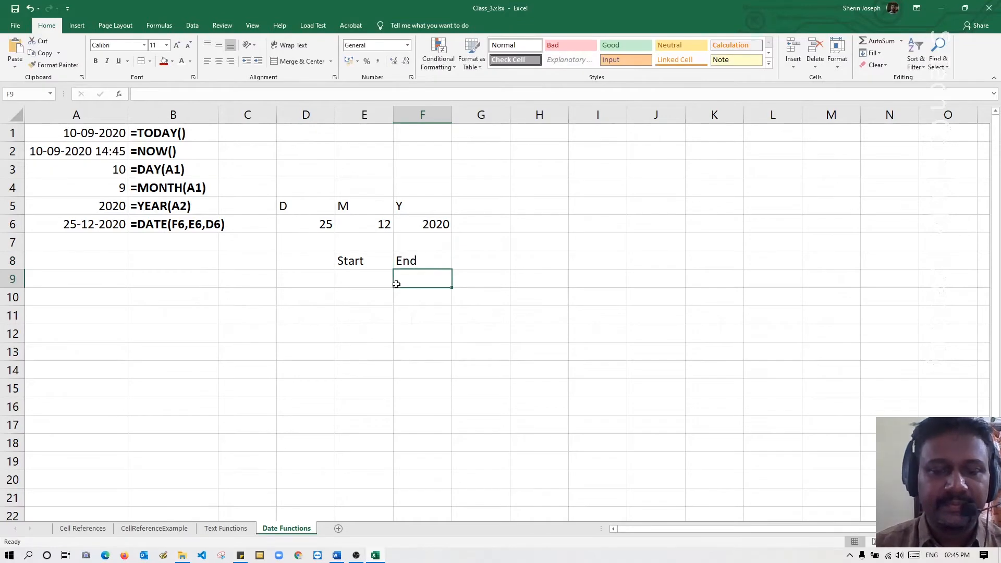
Enter the start date 20/1/2010 in cell E9 and widen column E slightly.
left_click(363, 282)
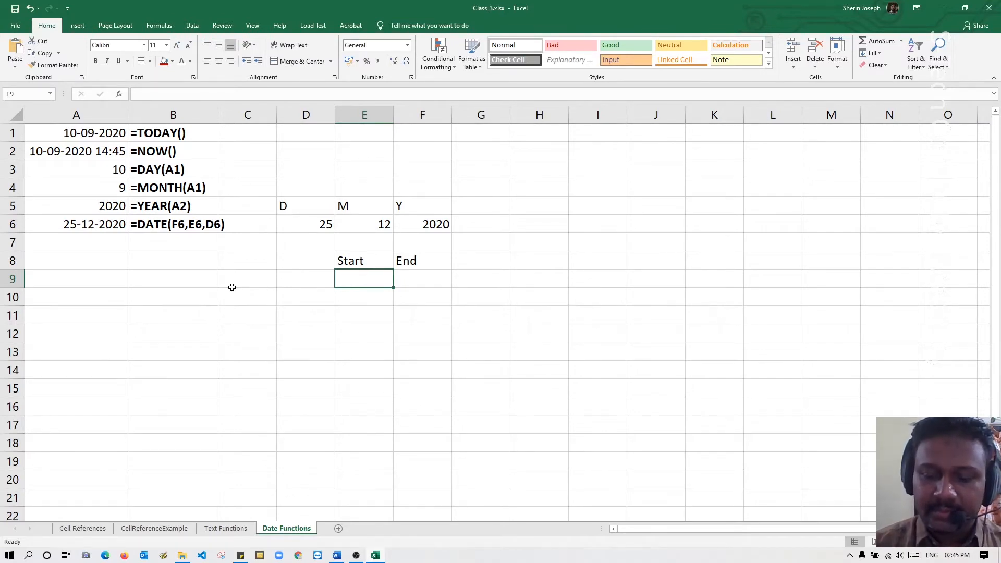
type("20/")
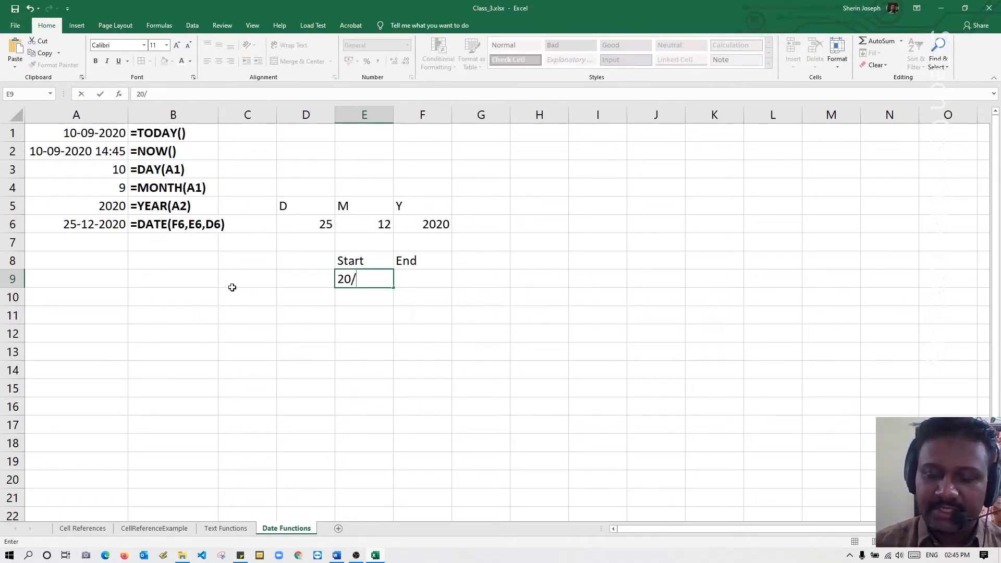
type("1/20")
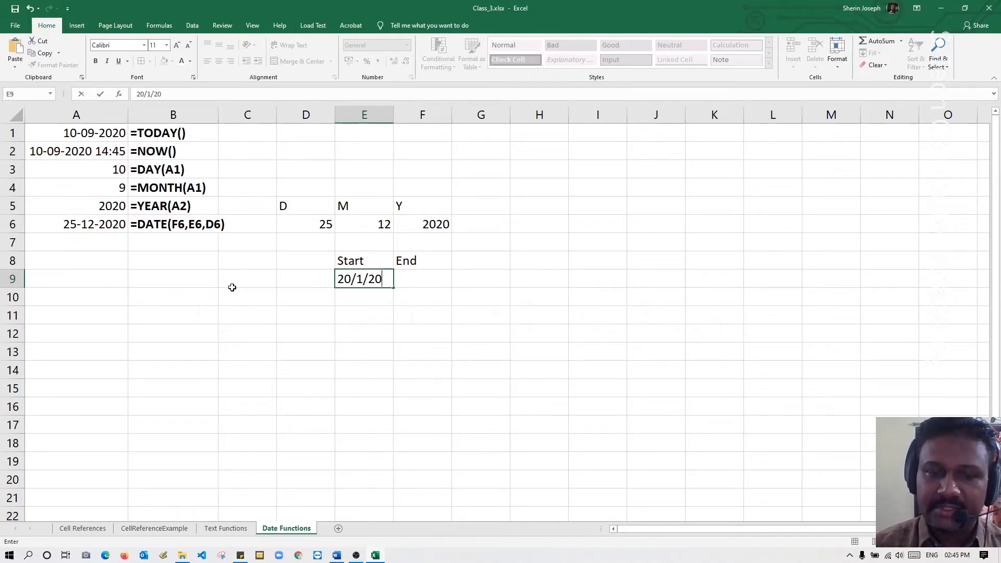
type("10")
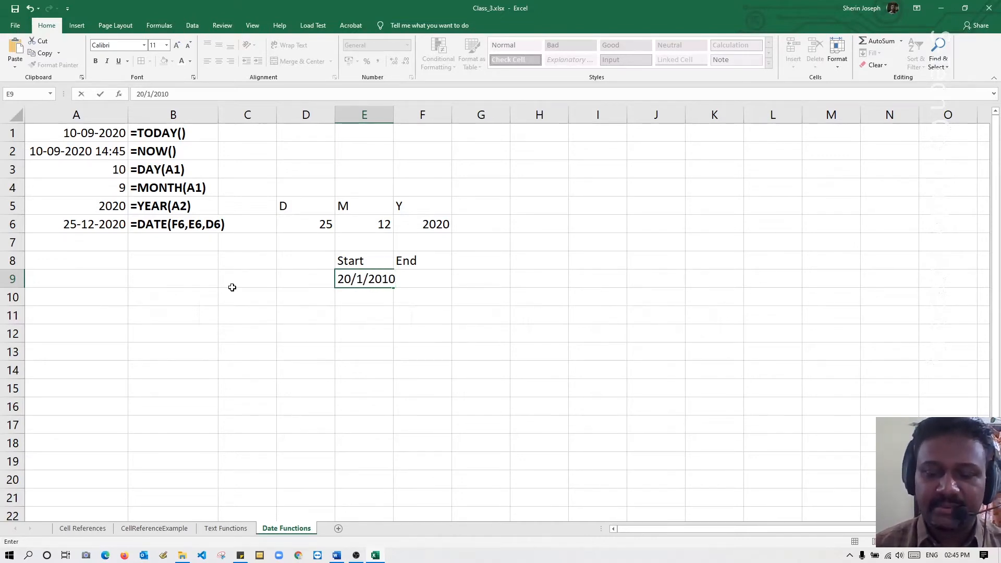
key("Return")
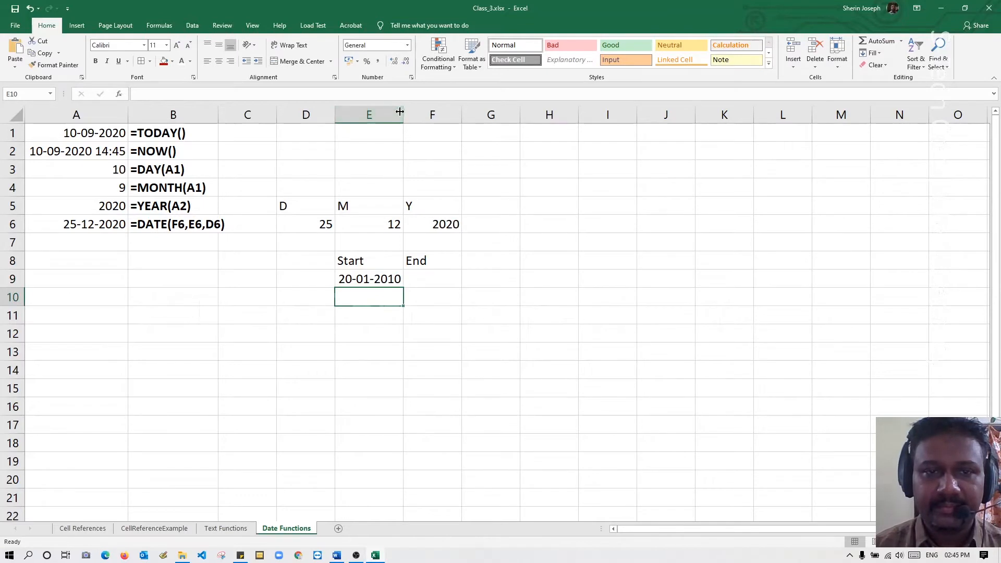
left_click_drag(400, 111, 415, 110)
Enter the end date 1/4/2011 in cell F9 and save the workbook.
left_click(442, 279)
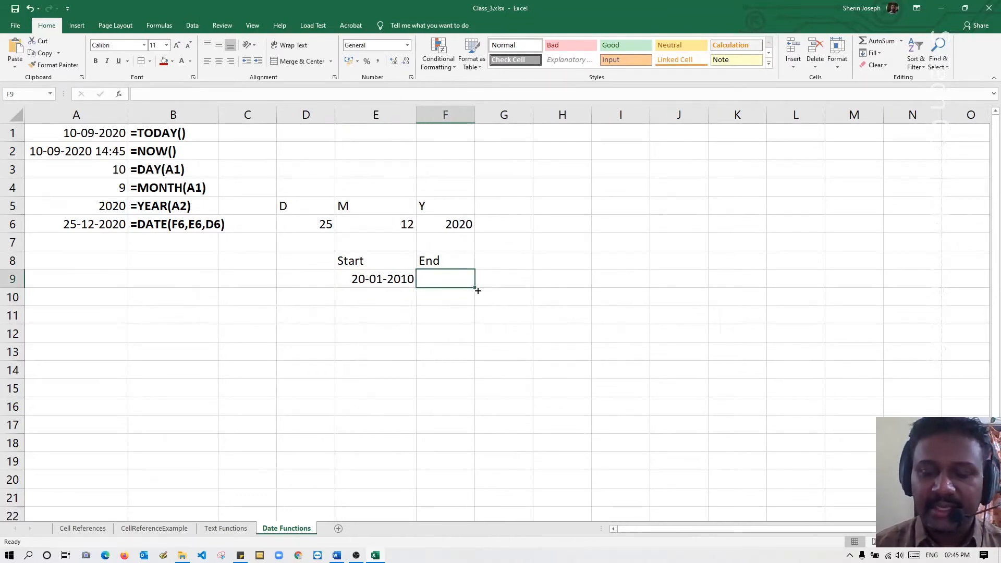
type("1/4")
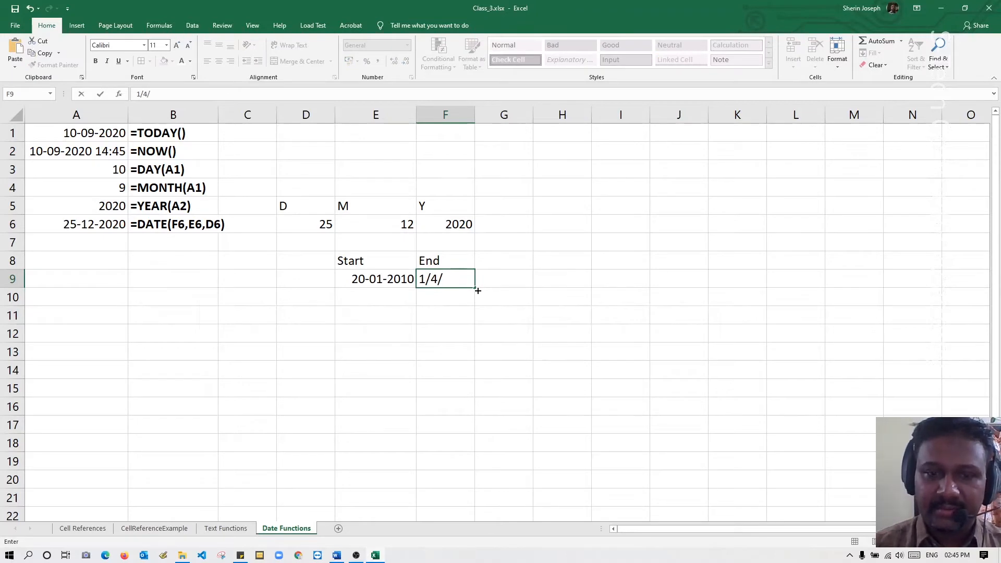
type("/20")
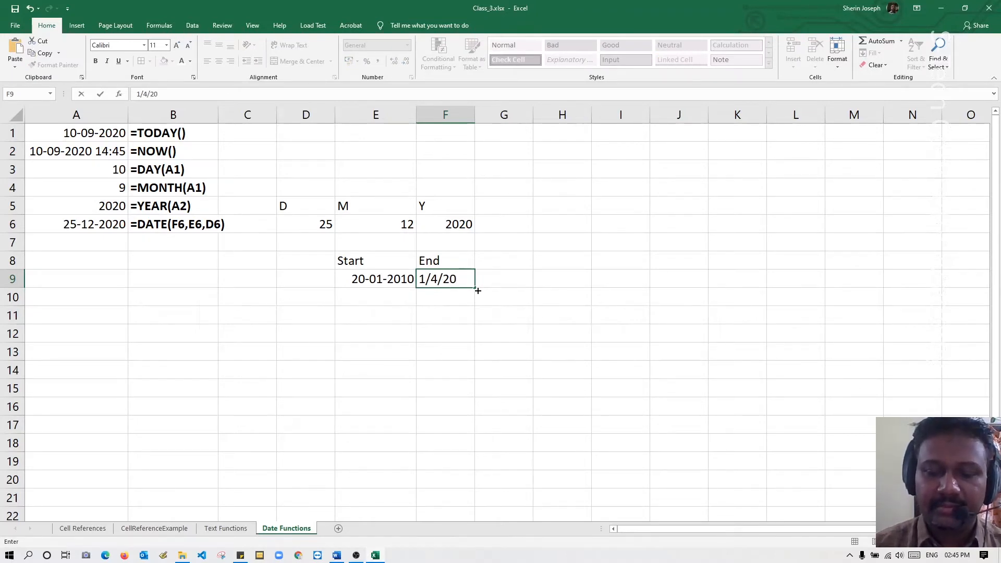
type("11")
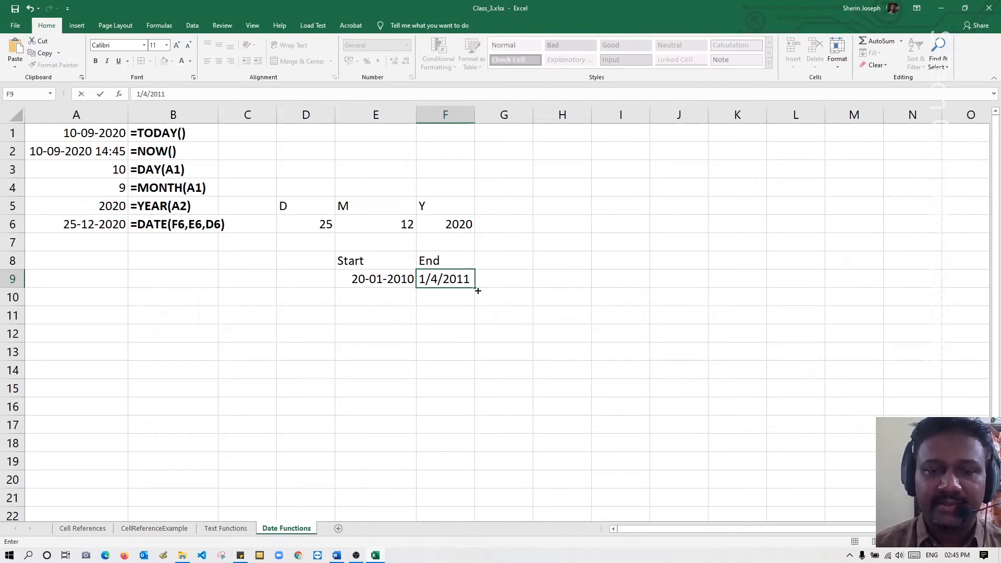
key("Return")
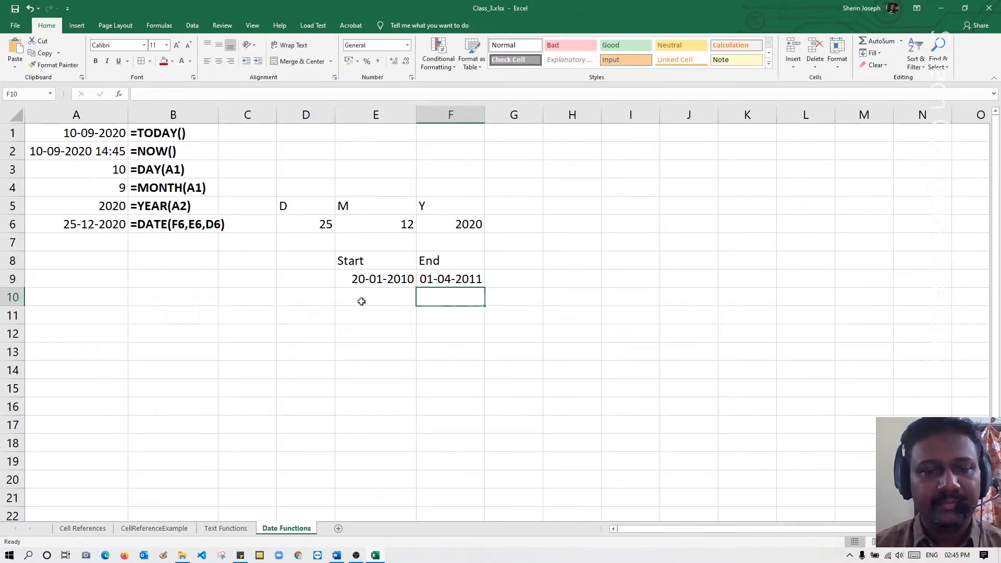
left_click(19, 13)
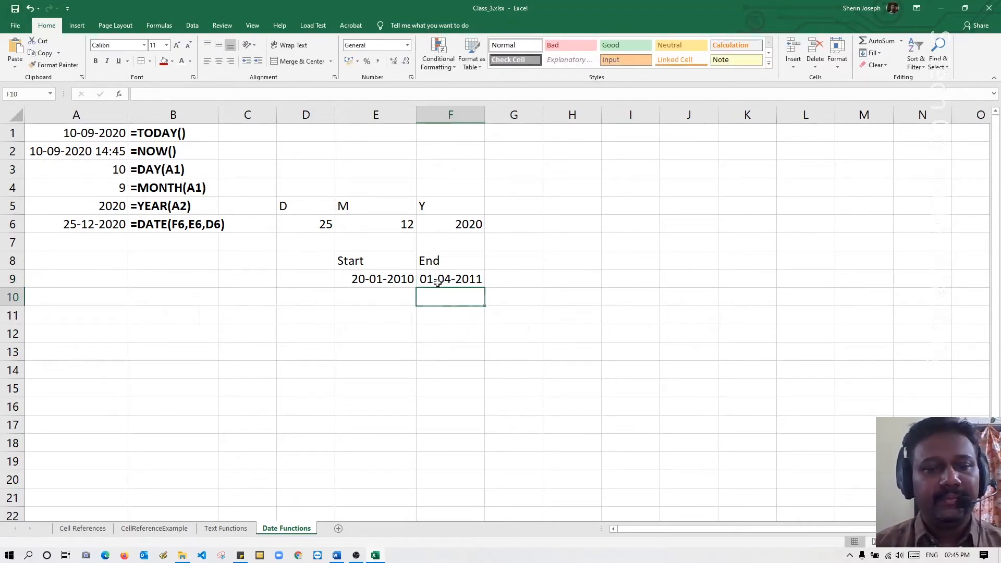
left_click(394, 282)
left_click(459, 278)
left_click(379, 286)
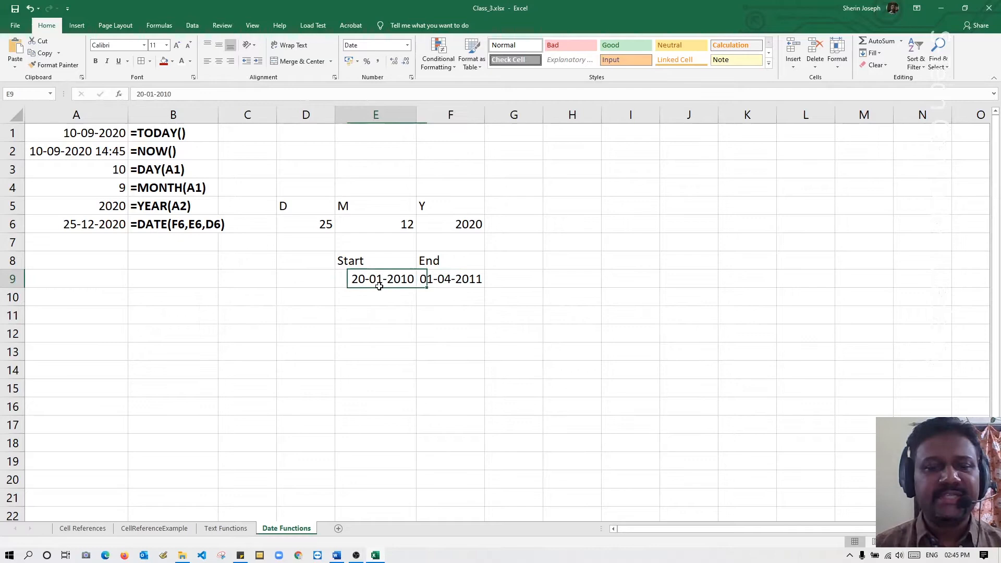
left_click(438, 277)
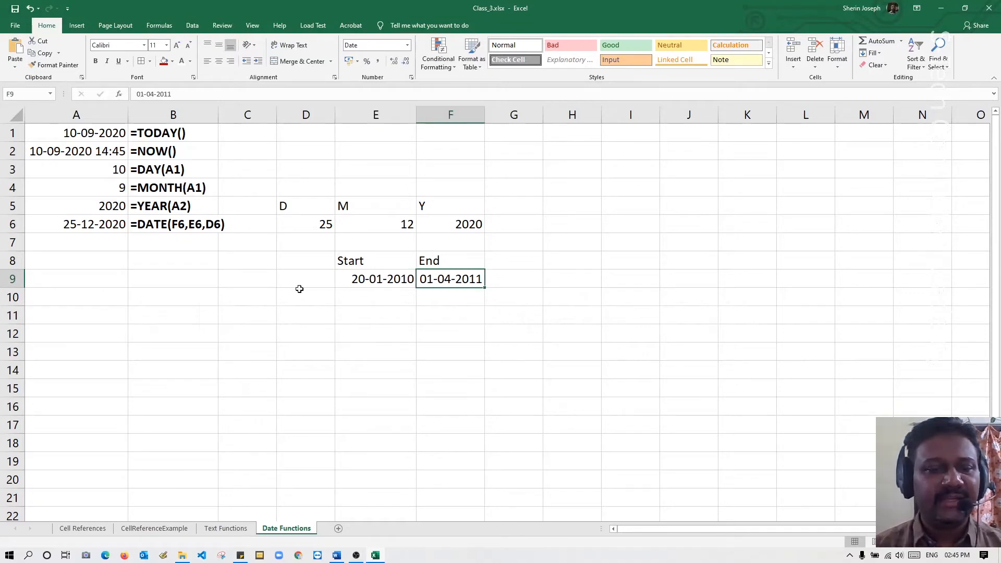
Label cell A9 as Next Date.
left_click(77, 277)
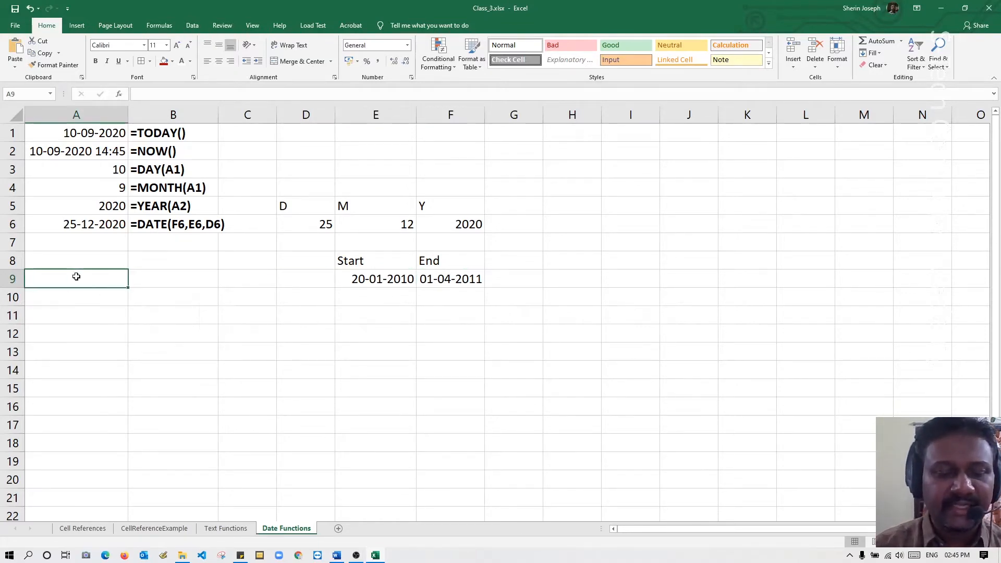
type("Next")
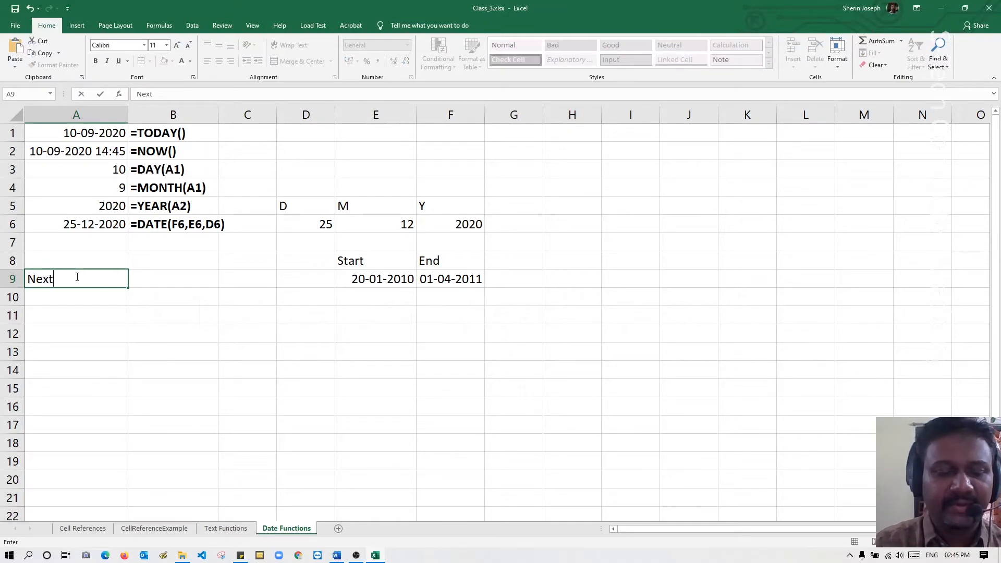
type(" Date")
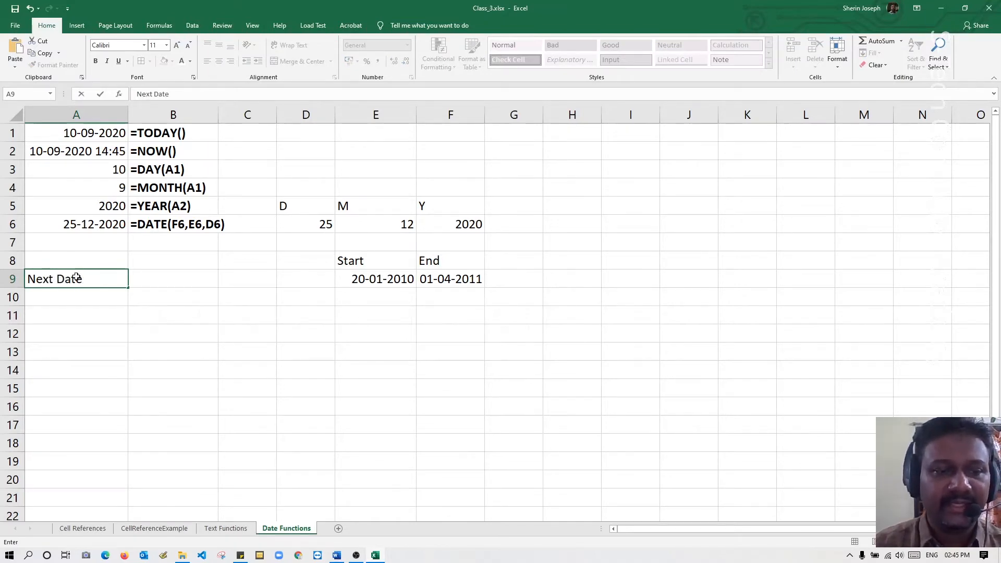
key("Return")
Calculate the day after the start date in cell B9 with =E9+1.
key("Up")
key("Right")
type("=")
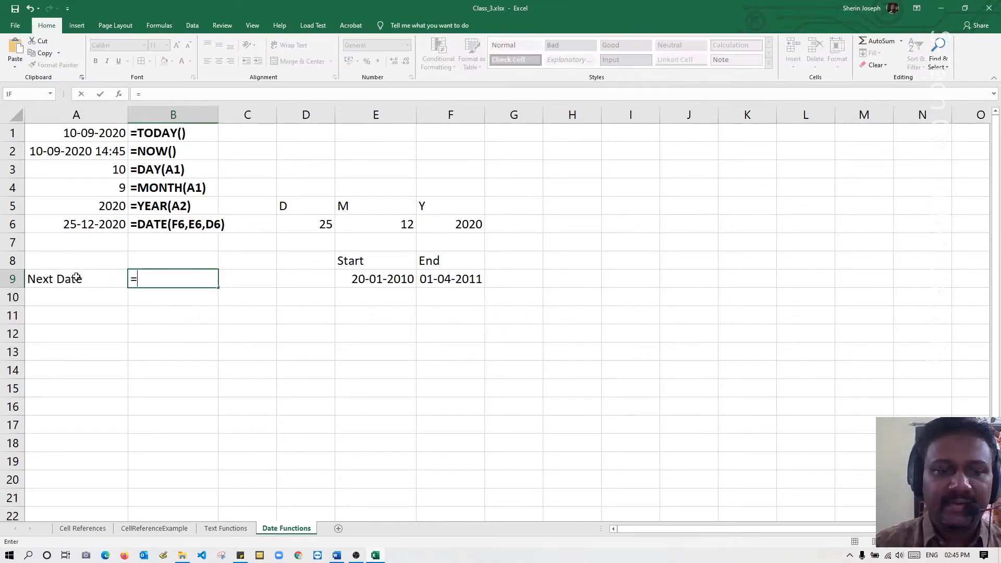
left_click(352, 281)
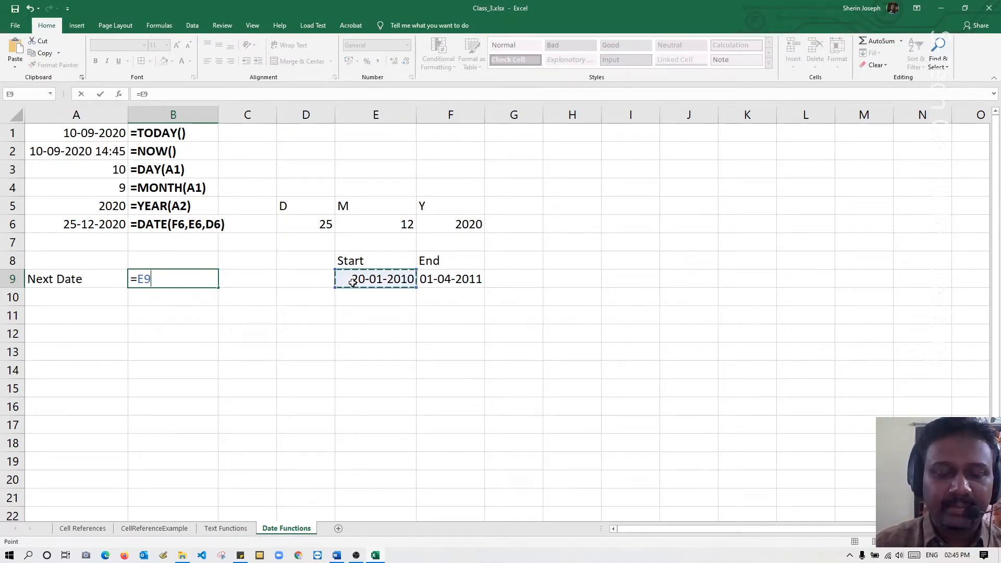
type("+1")
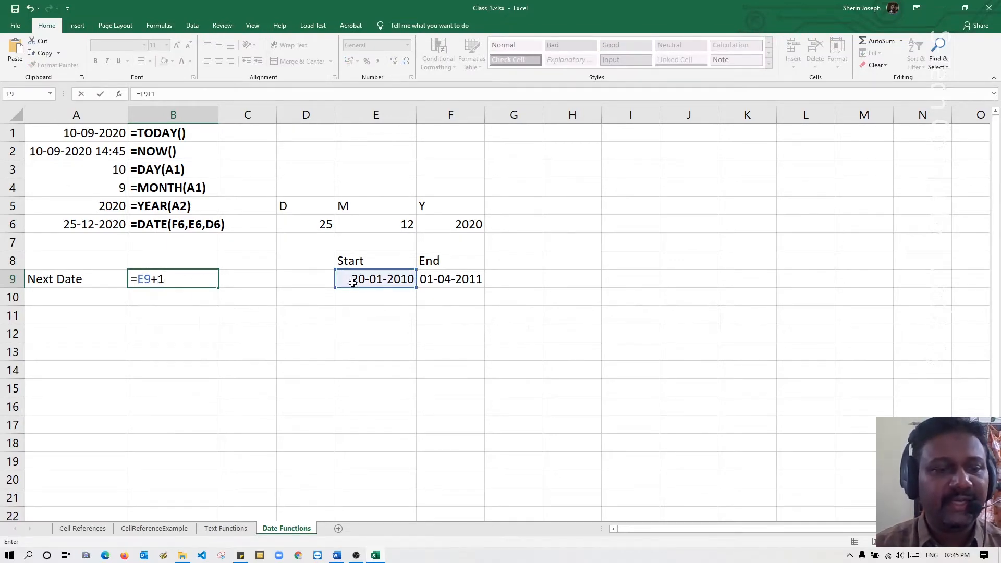
key("Return")
Copy the formula from B9 and put it in C9 as the literal text =E9+1.
key("Right")
key("Up")
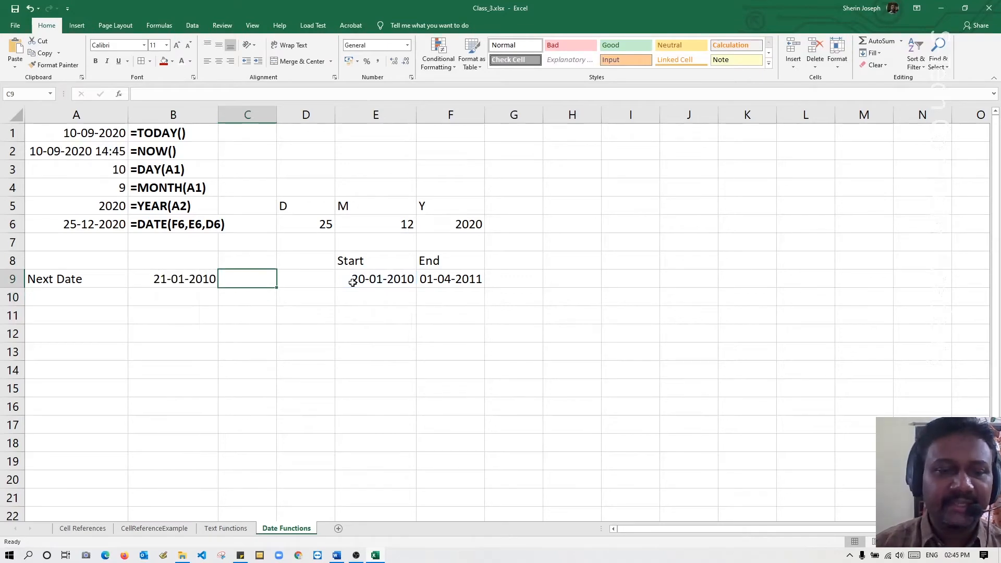
key("Left")
key("F2")
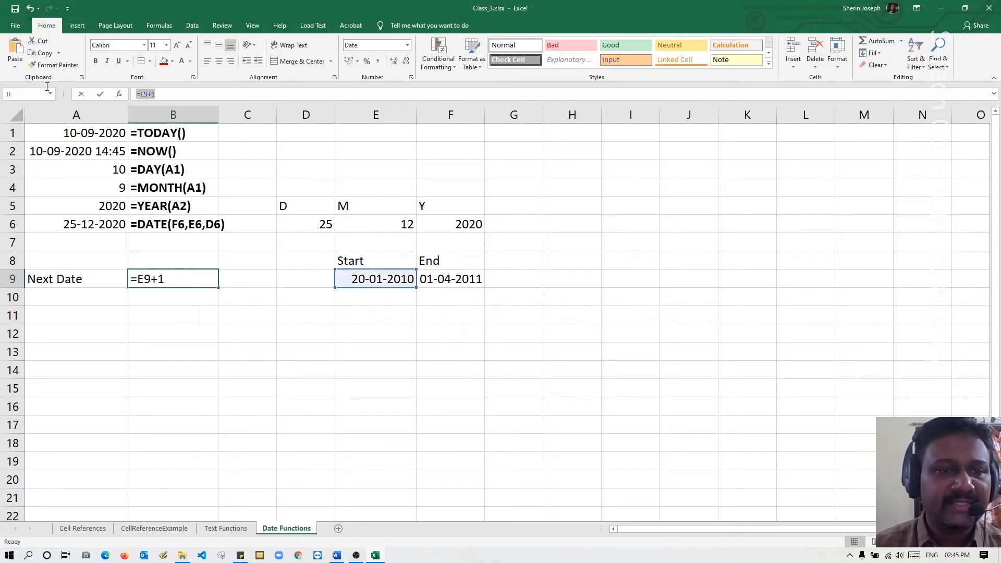
key("Escape")
left_click(242, 277)
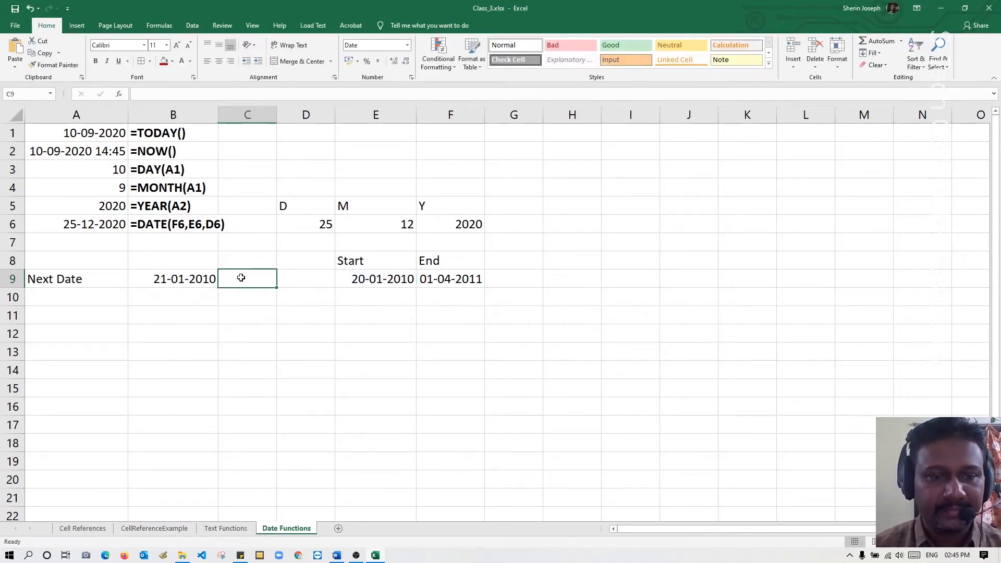
type("'")
type("=E9+1")
key("Return")
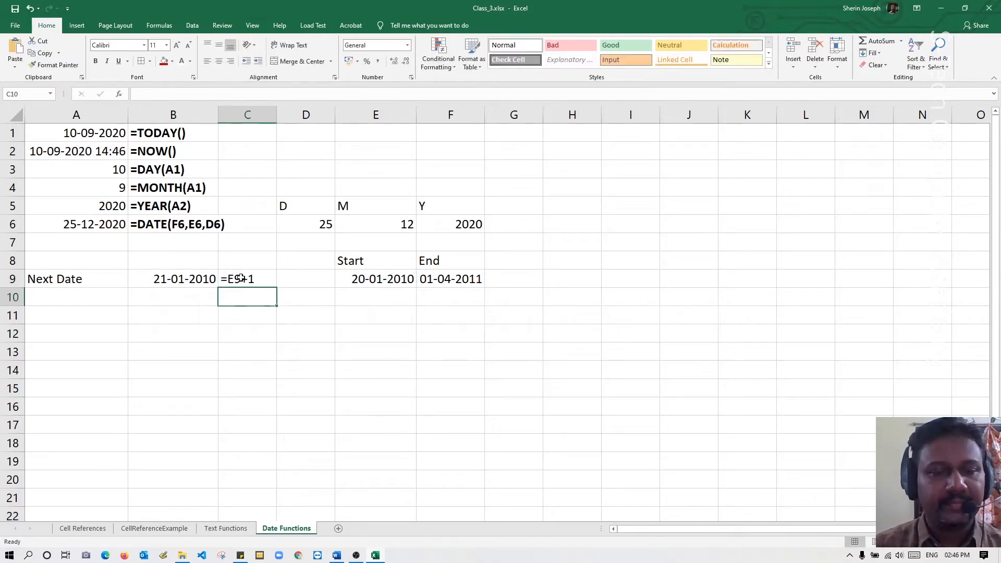
Make the formula text in cell C9 bold.
left_click(188, 282)
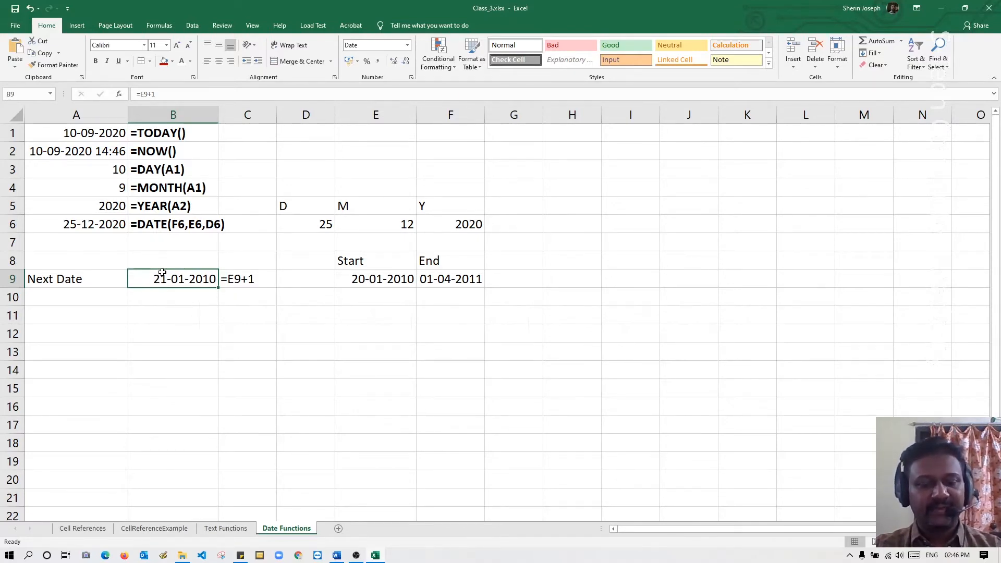
left_click(255, 282)
key("ctrl+b")
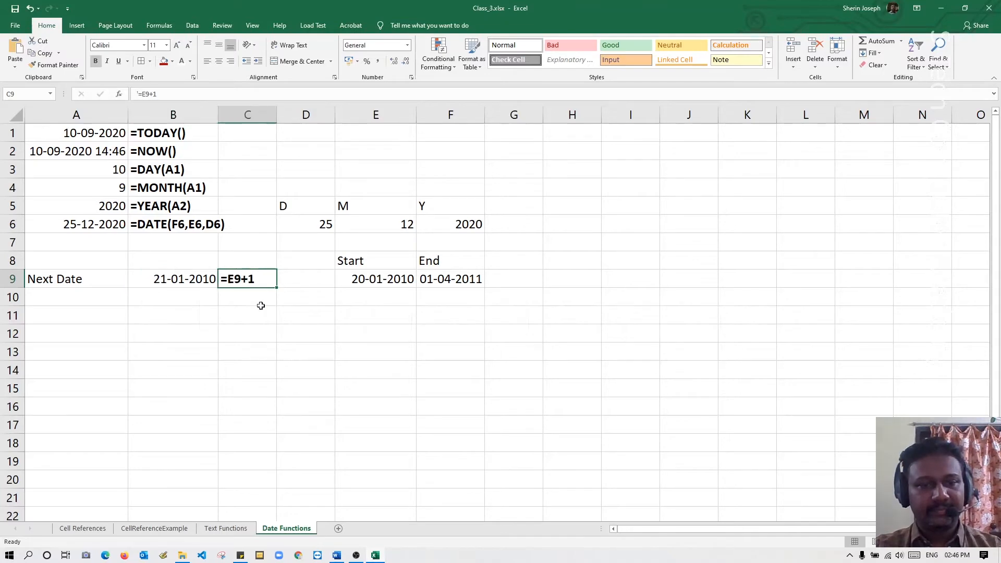
left_click(262, 310)
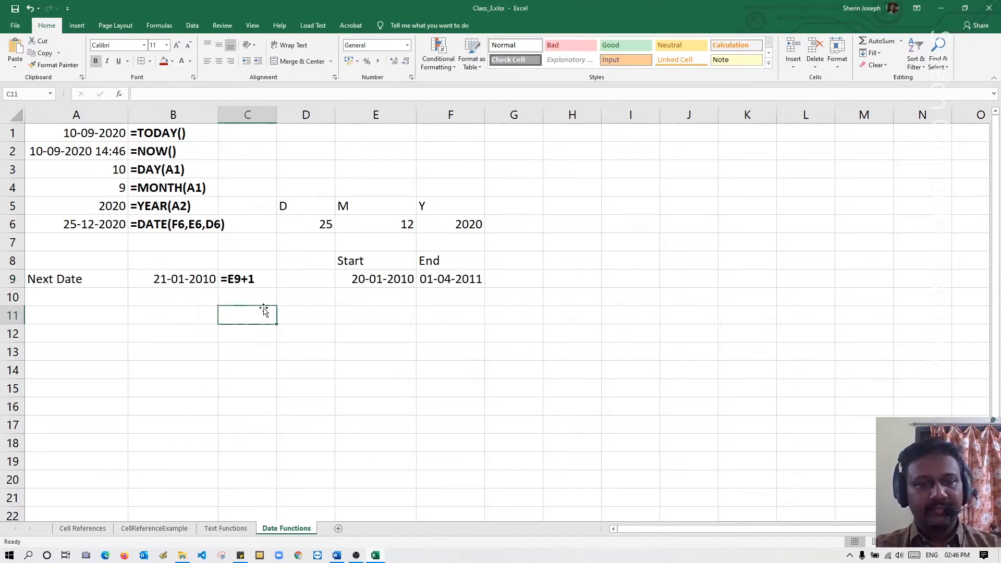
Label cell A10 as Difference.
left_click(44, 299)
type("Di")
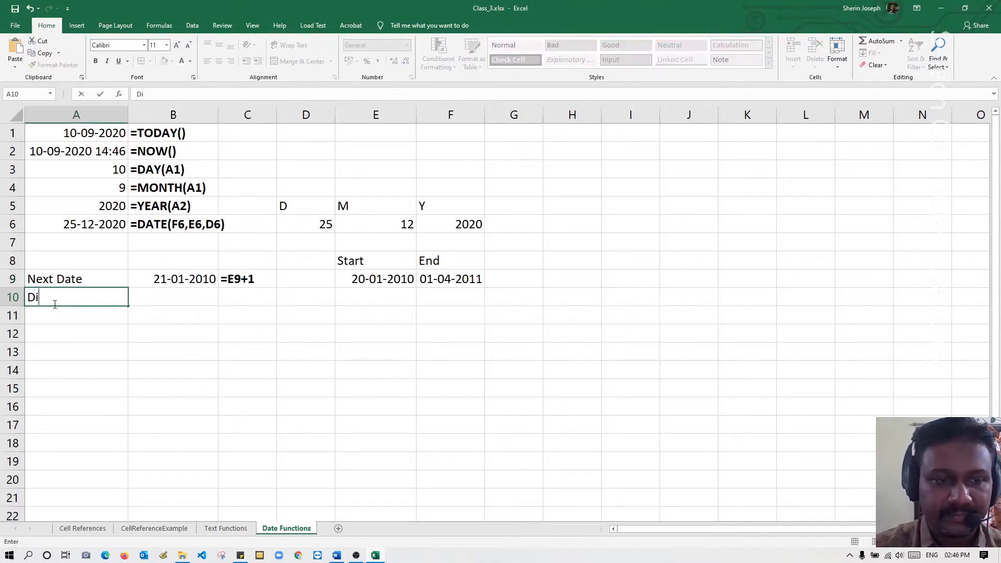
type("fference")
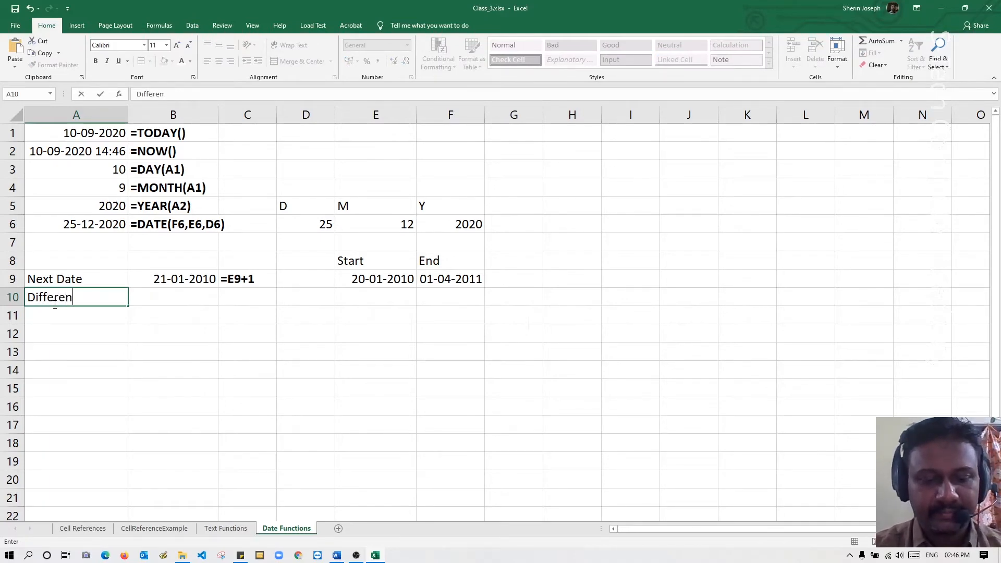
key("Return")
Calculate the difference between the end and start dates in cell B10 with =F9-E9.
left_click(146, 298)
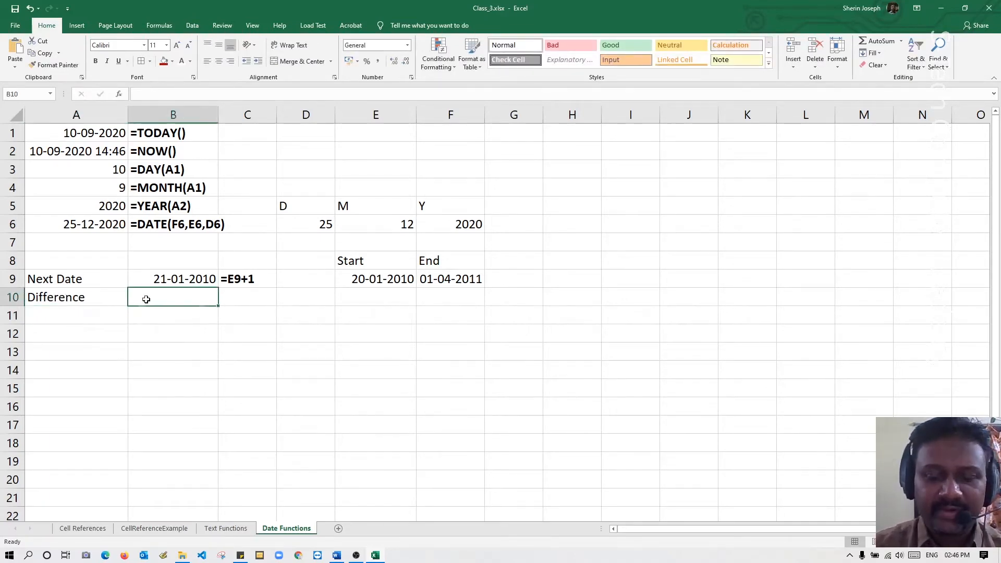
type("=")
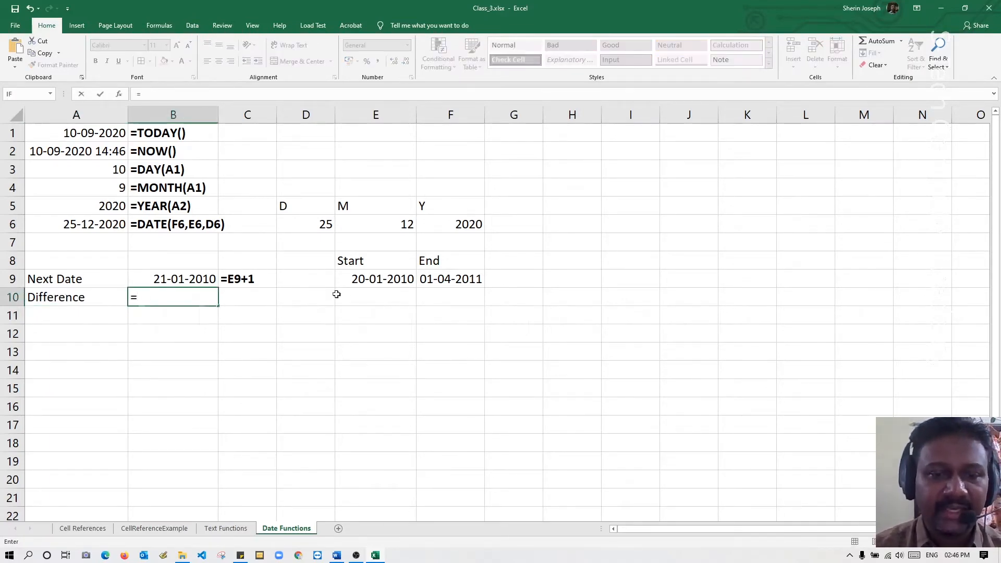
left_click(442, 281)
type("-")
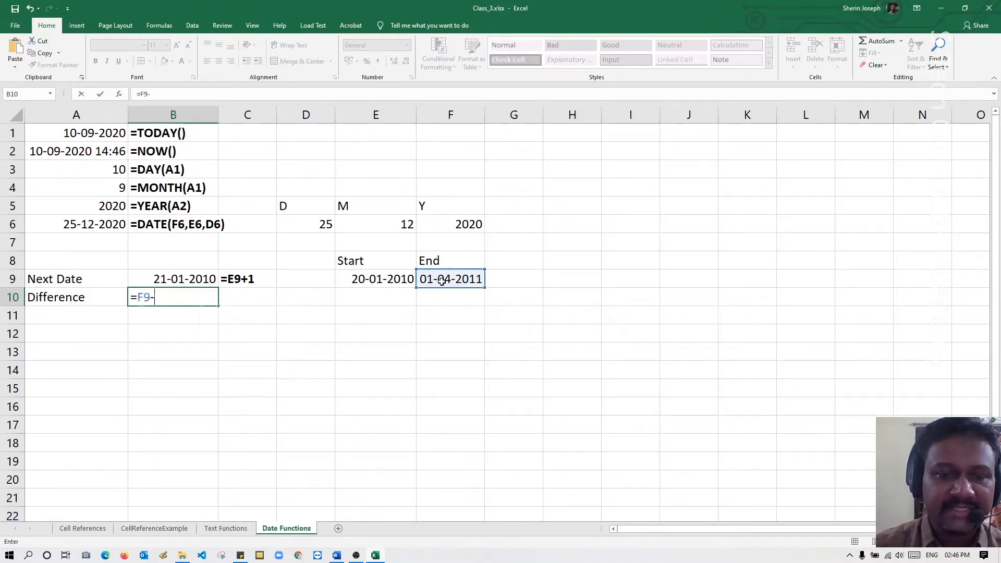
left_click(400, 280)
key("Return")
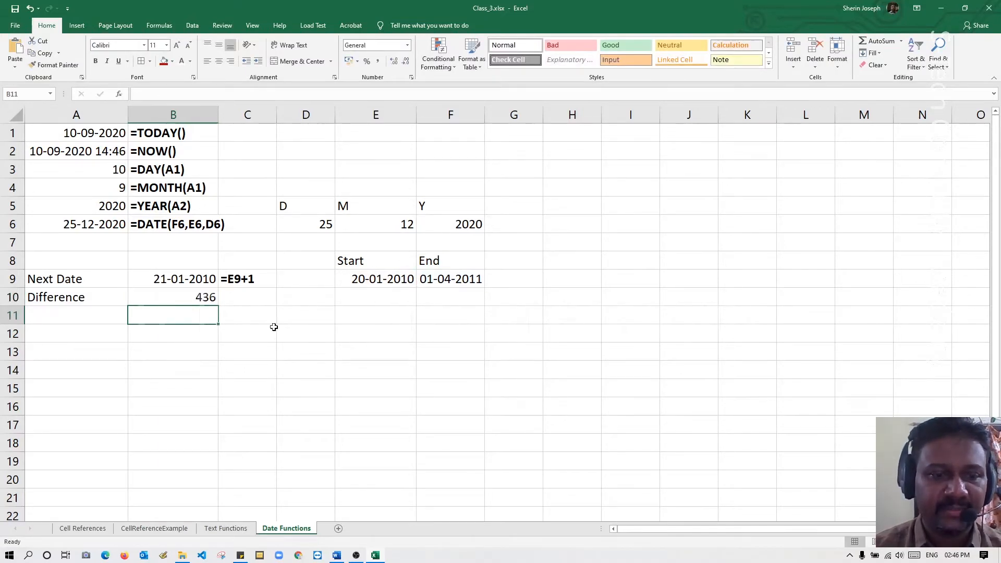
Format the difference in cell B10 as Short Date.
left_click(200, 298)
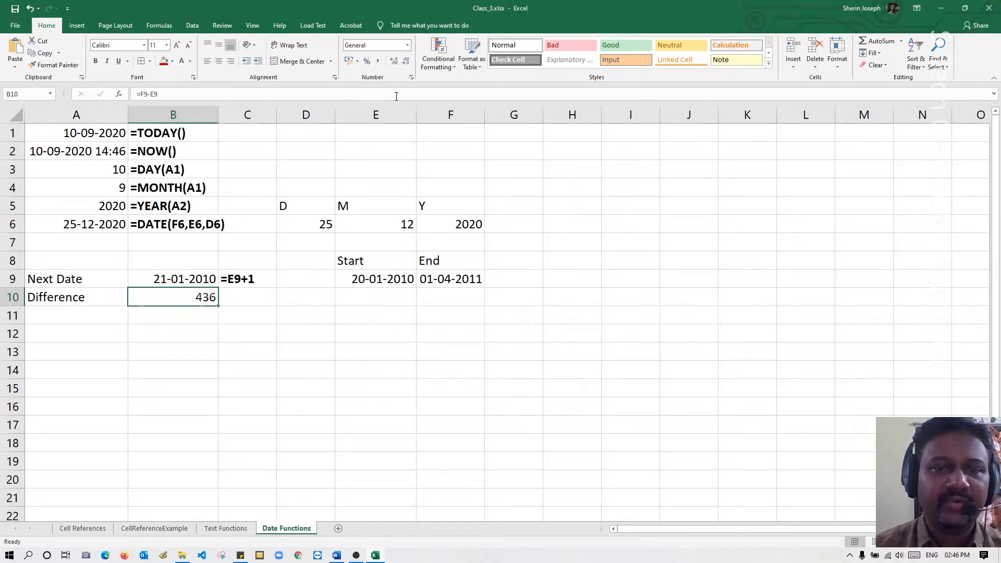
left_click(407, 49)
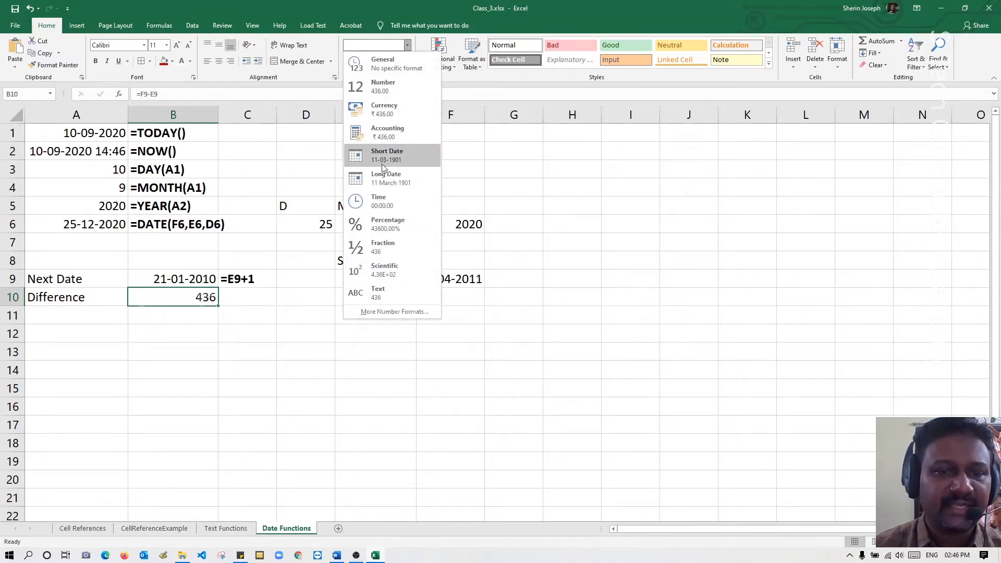
left_click(387, 156)
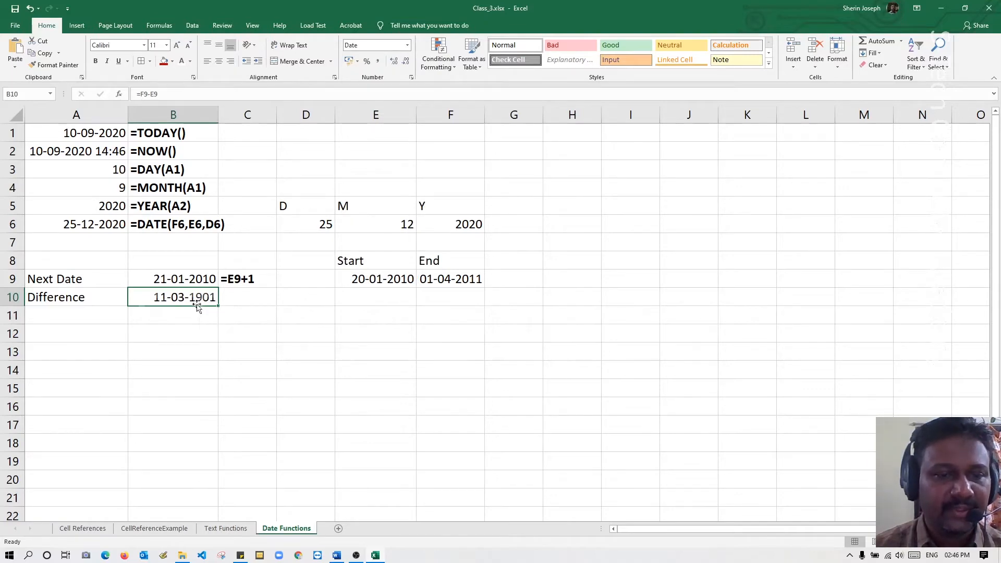
Set the format of cell B10 to Number and check its formula, leaving the formula as it is.
left_click(407, 45)
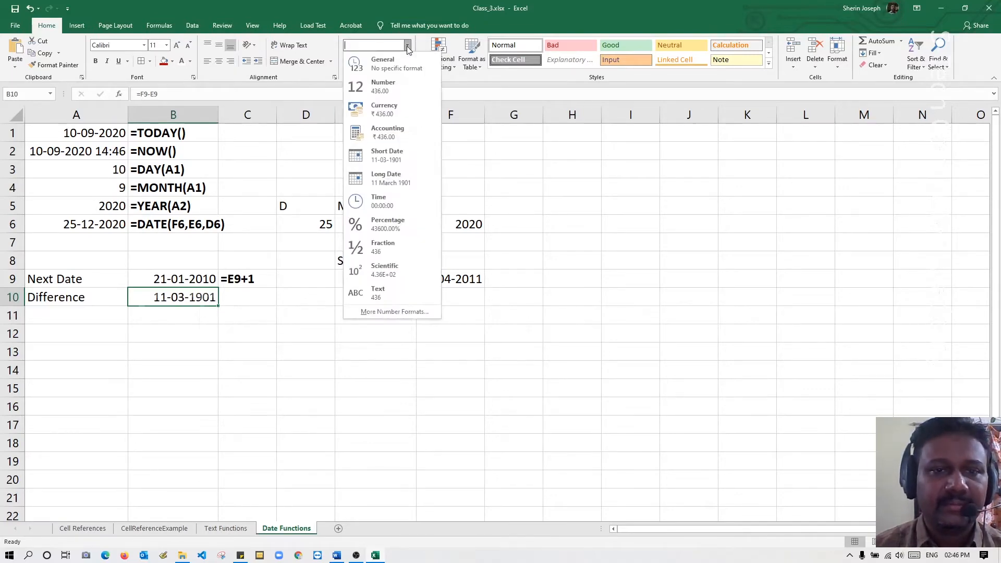
left_click(387, 91)
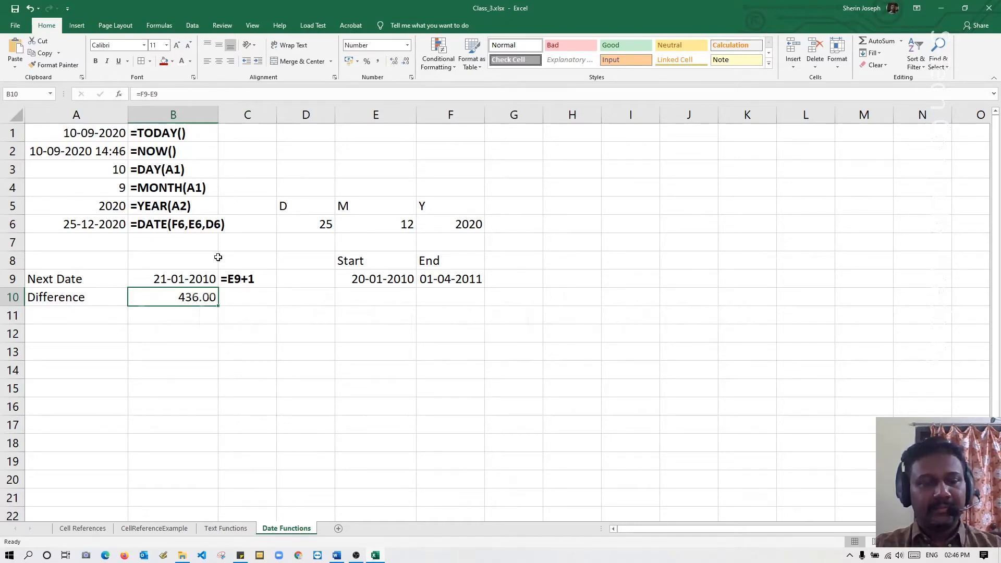
double_click(199, 298)
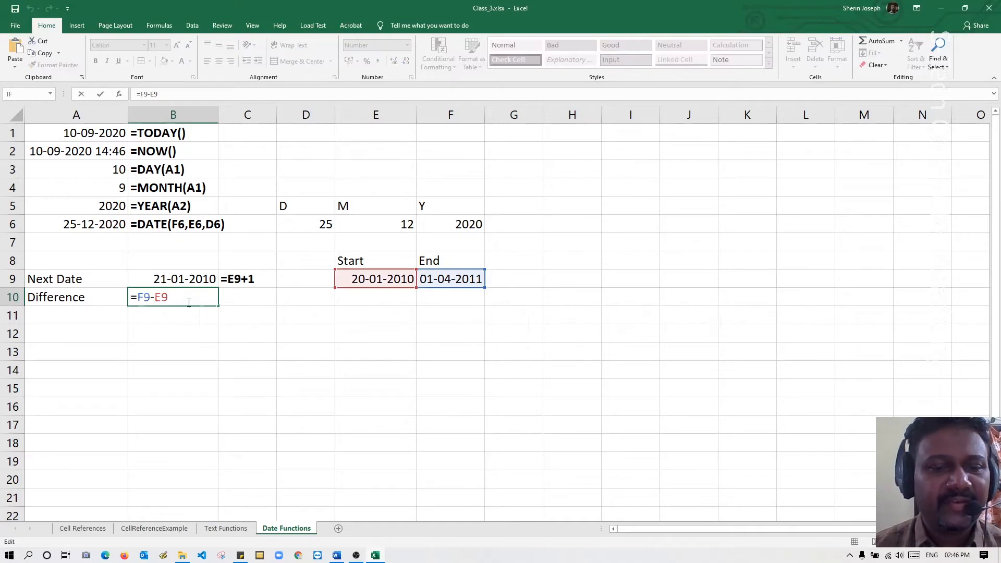
key("Return")
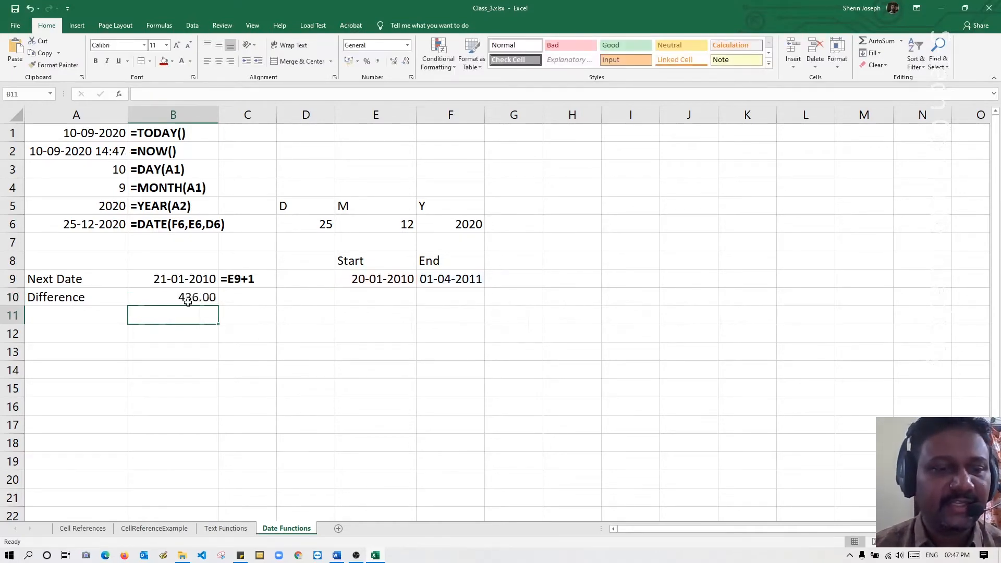
Add the heading DatedDif in cell A12, bold and underlined.
left_click(71, 316)
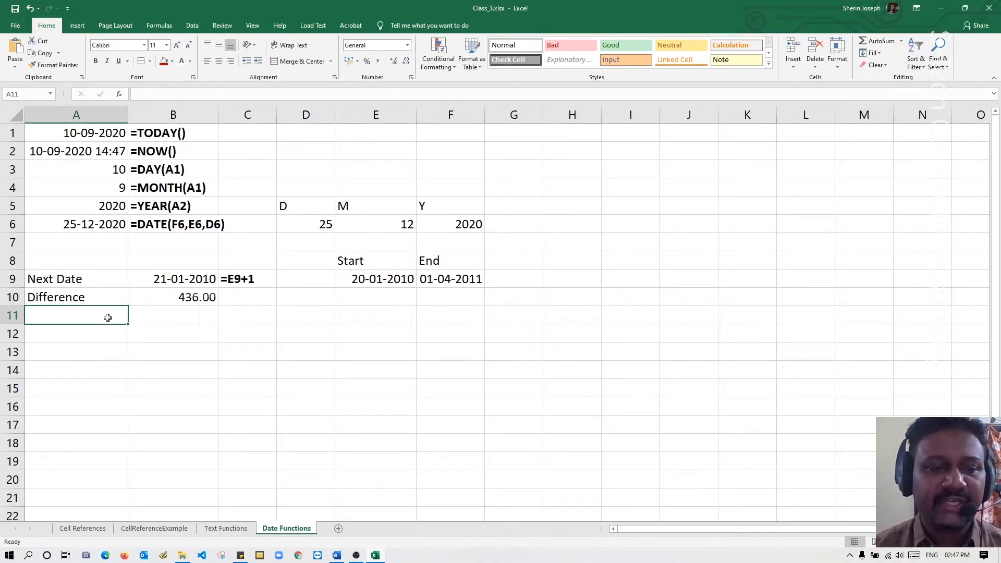
left_click(109, 330)
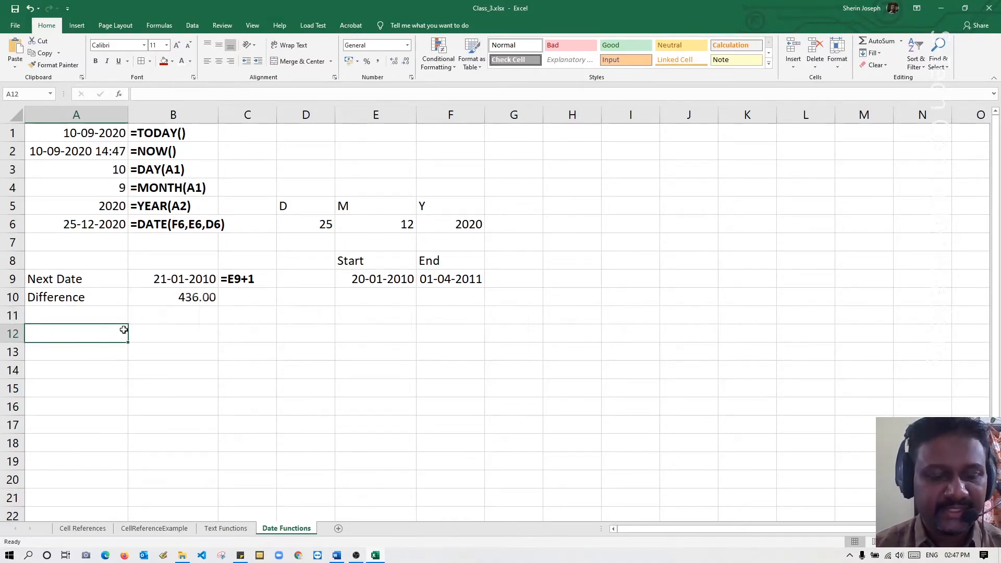
type("Dated")
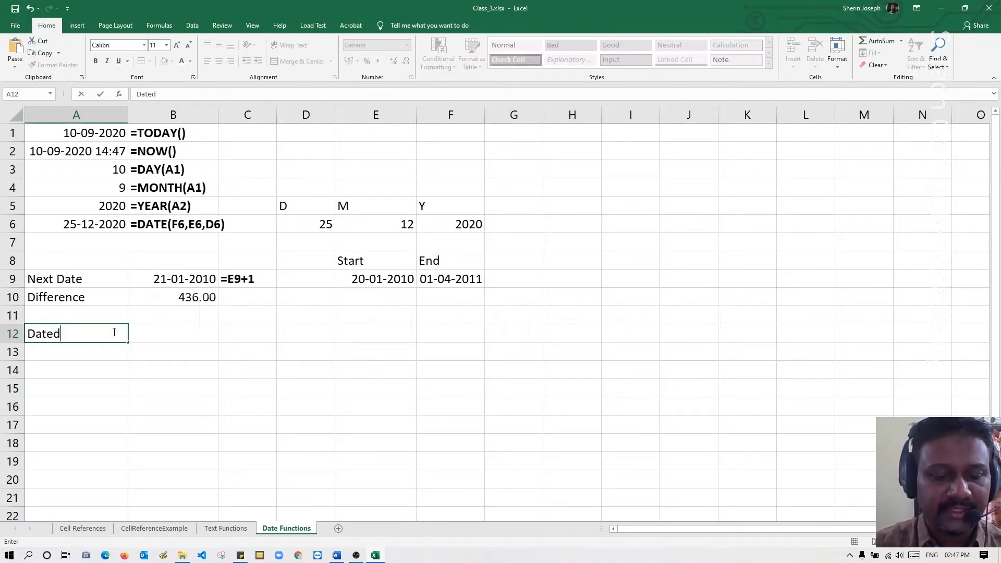
type("Dif")
key("Return")
left_click(113, 331)
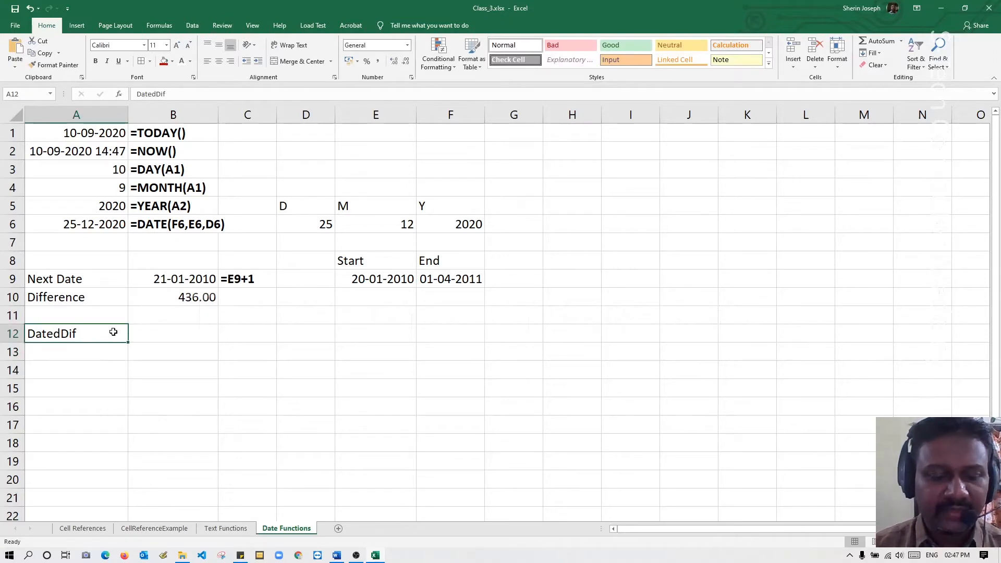
key("ctrl+b")
key("ctrl+u")
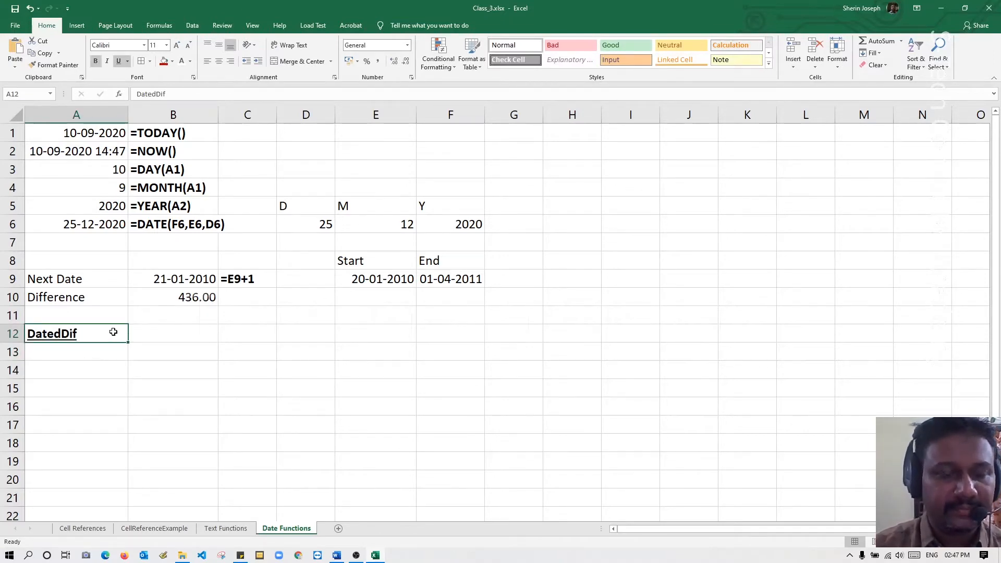
key("Return")
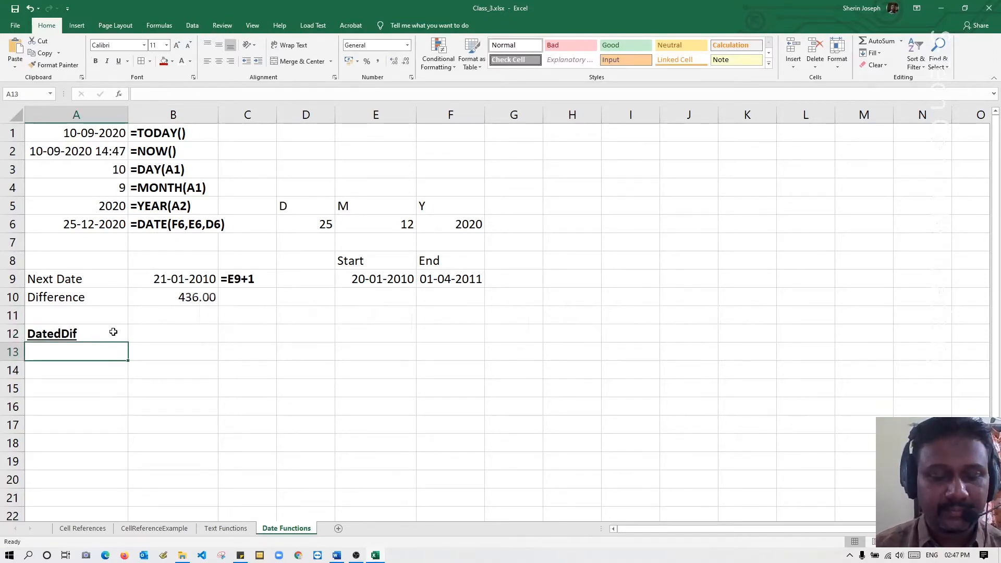
Calculate the days between the start and end dates in cell A13 with =DATEDIF(E9,F9,"d").
left_click(99, 369)
left_click(99, 354)
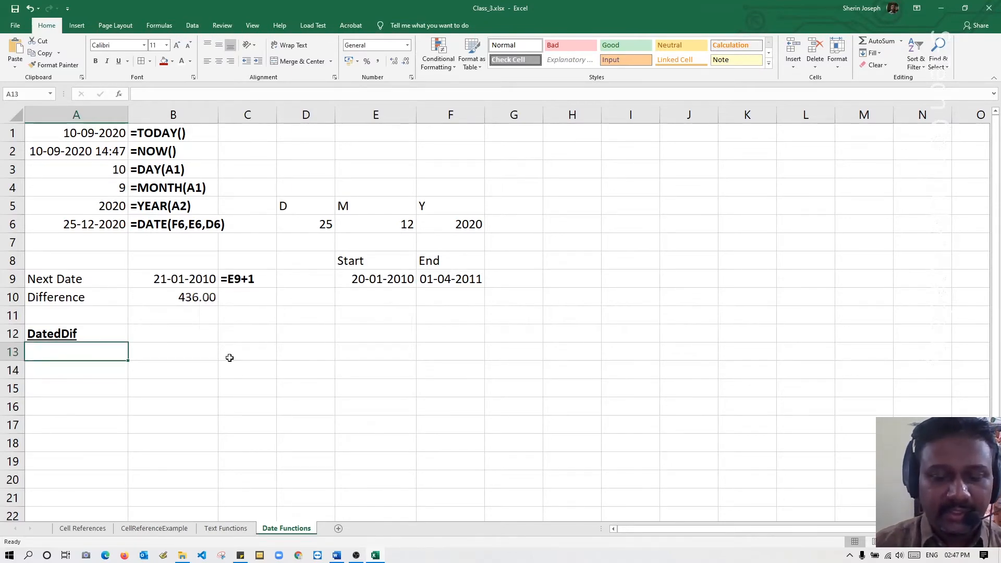
type("=datedif")
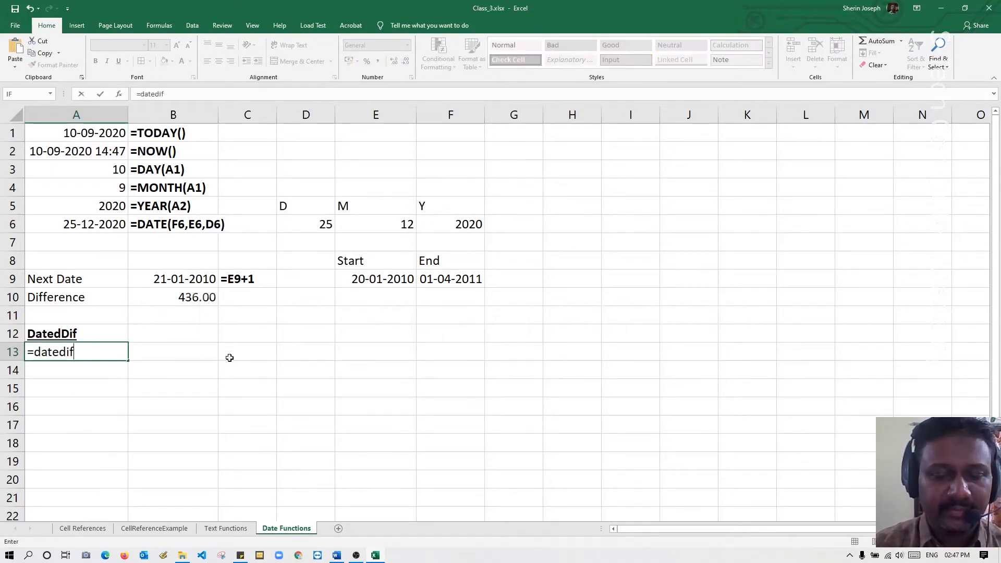
type("(")
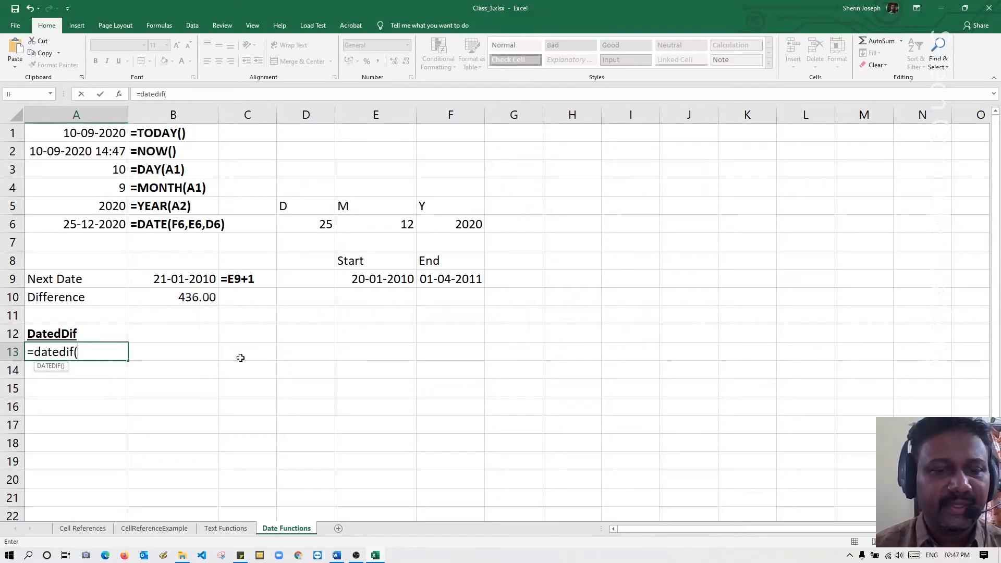
left_click(385, 280)
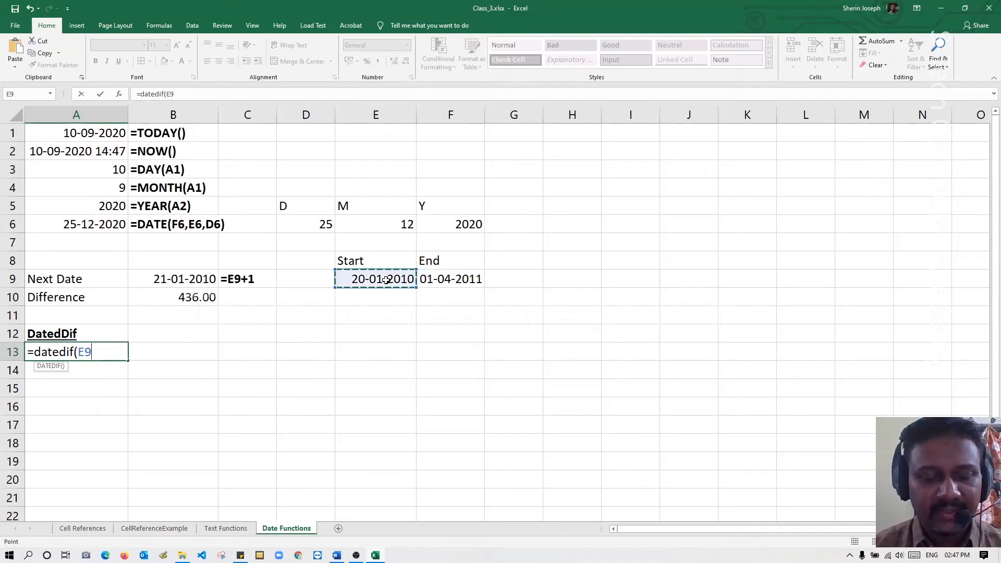
type(",")
left_click(452, 280)
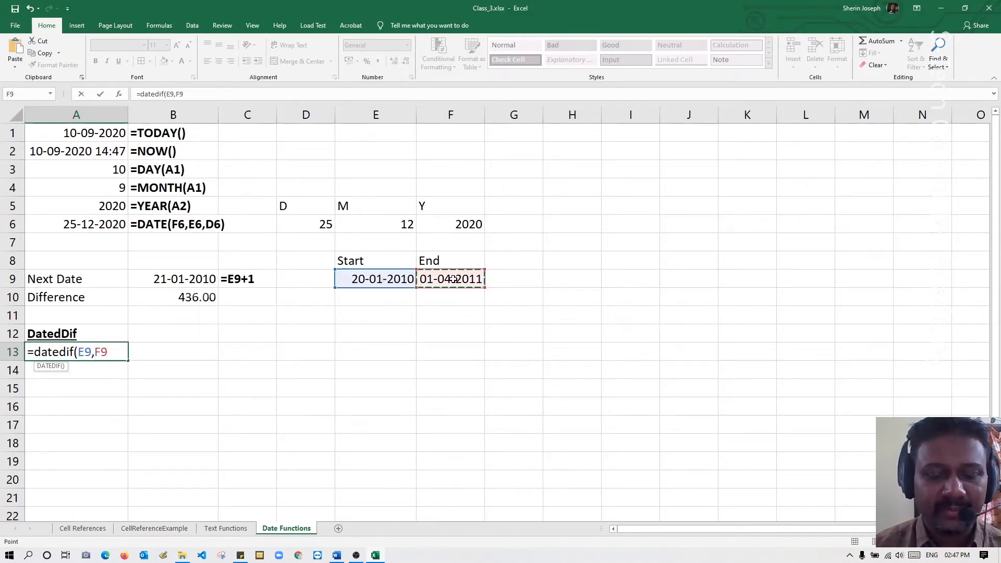
type(",")
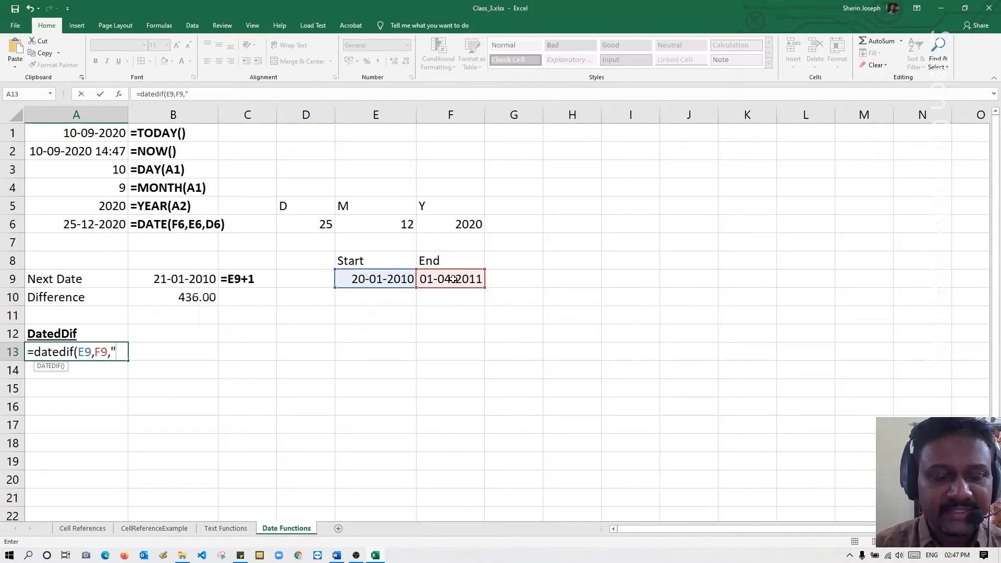
type("\"d\")")
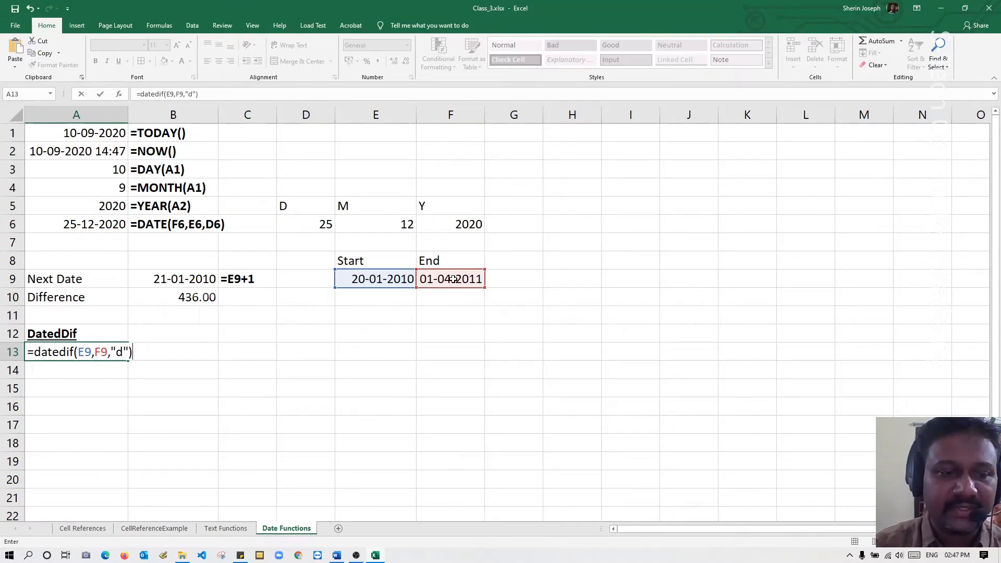
key("Return")
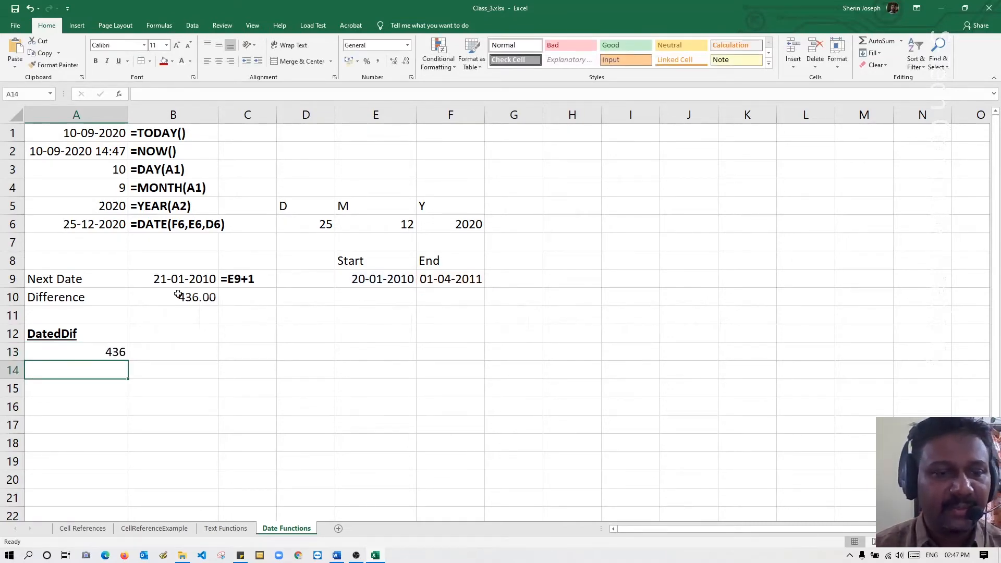
Copy the formula from A13 and put it in B13 as the literal text =DATEDIF(E9,F9,"d").
double_click(112, 350)
left_click_drag(149, 353, 2, 353)
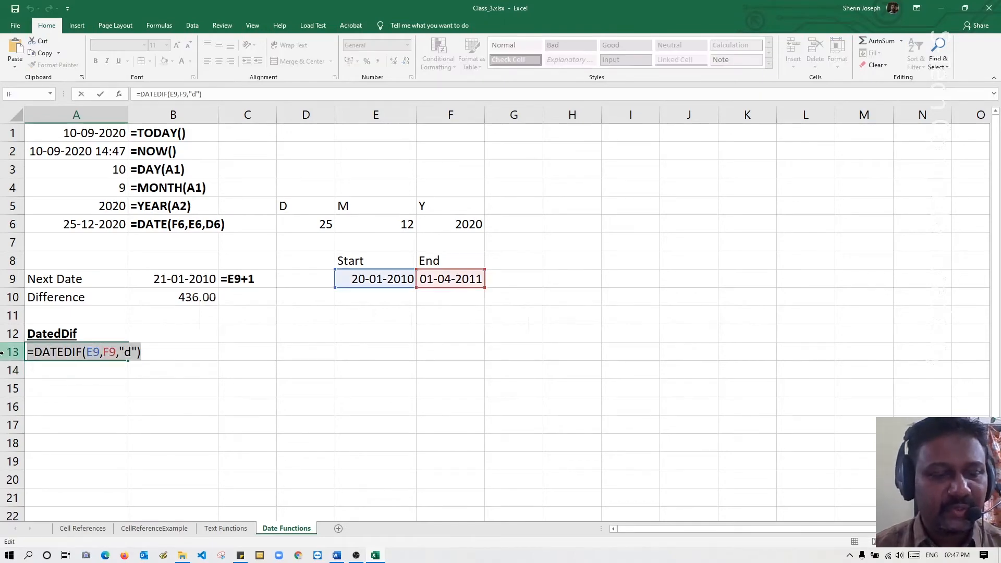
key("ctrl+c")
key("Escape")
left_click(188, 351)
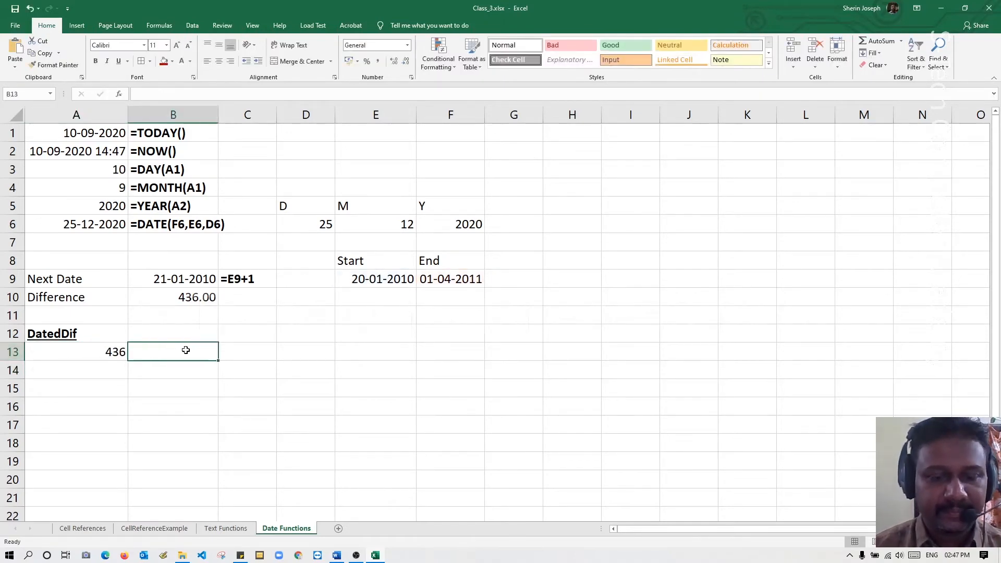
type("'")
key("ctrl+v")
key("Return")
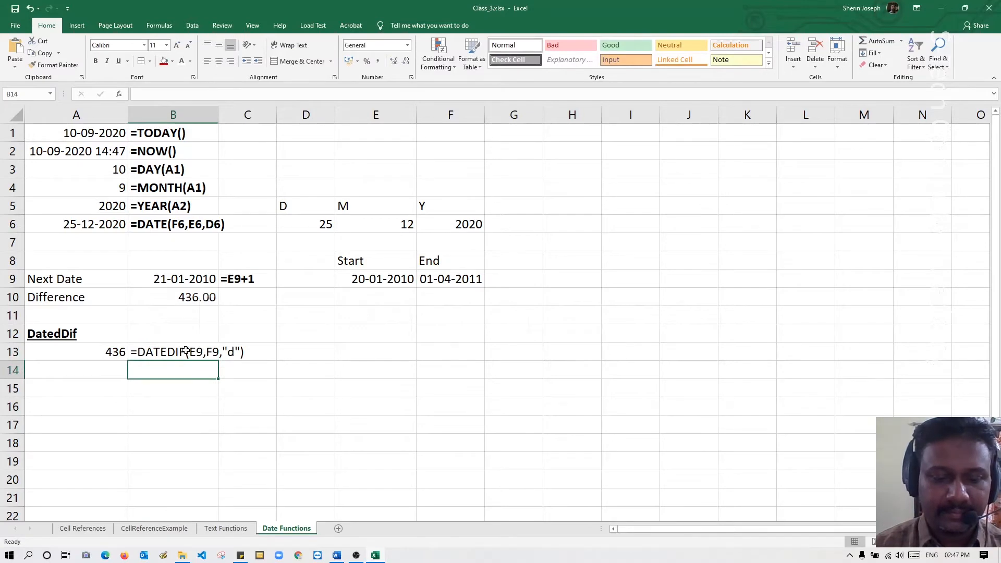
Make the formula text in cell B13 bold and widen column B so the whole text fits.
left_click(186, 351)
key("ctrl+b")
key("Right")
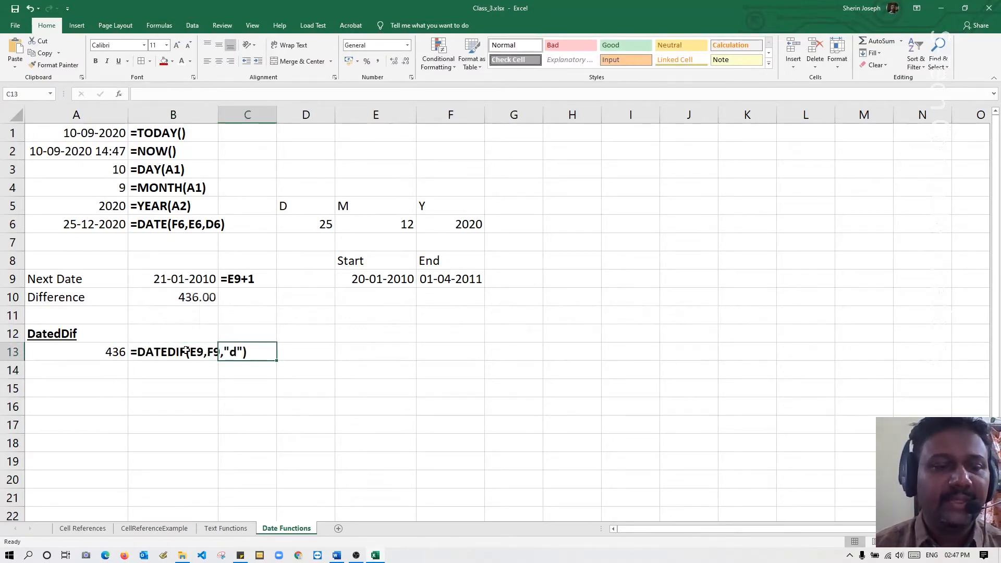
left_click_drag(218, 114, 279, 116)
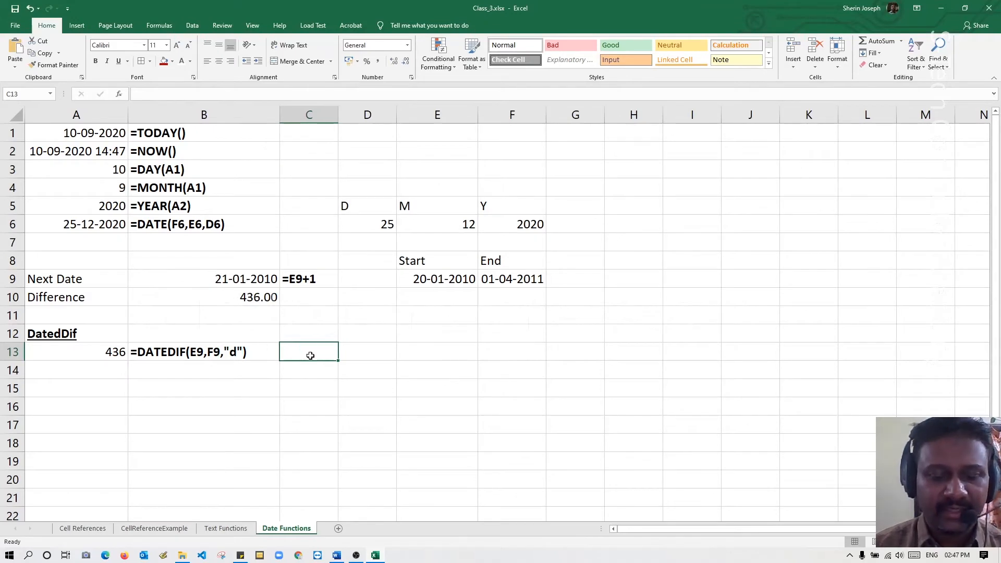
Enter the description "number of days" in cell C13 and auto-fit column C to it.
type("n")
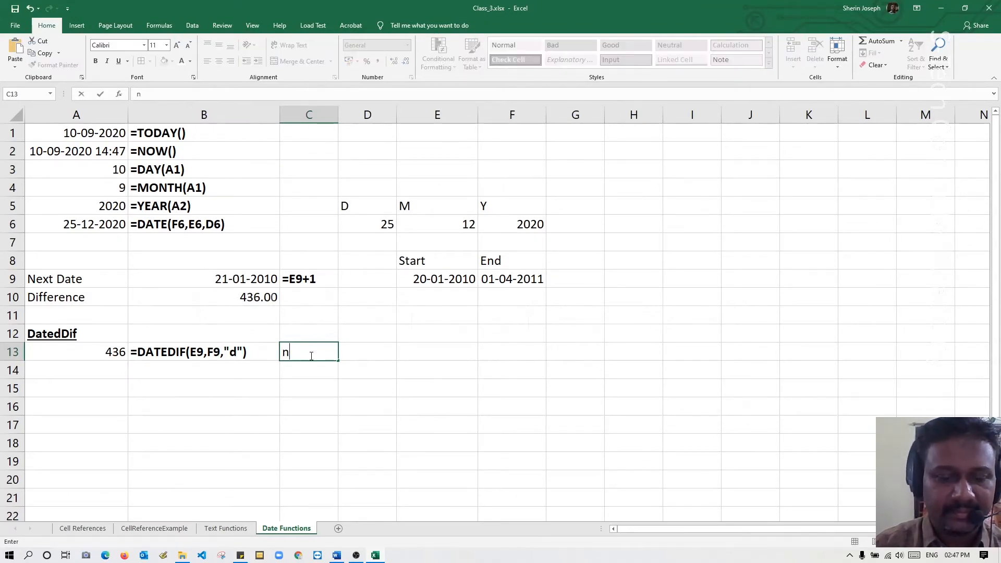
type("umber")
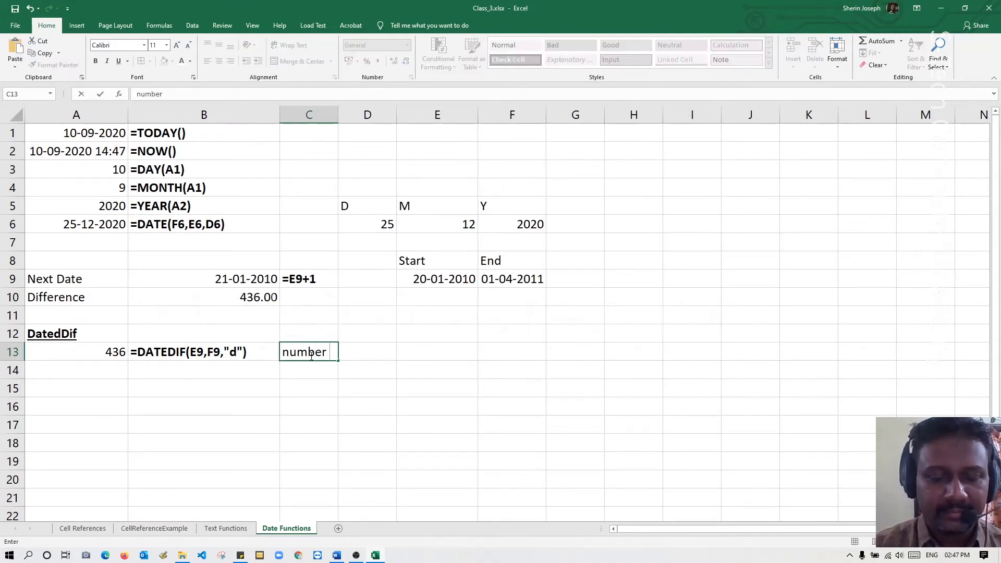
type(" of d")
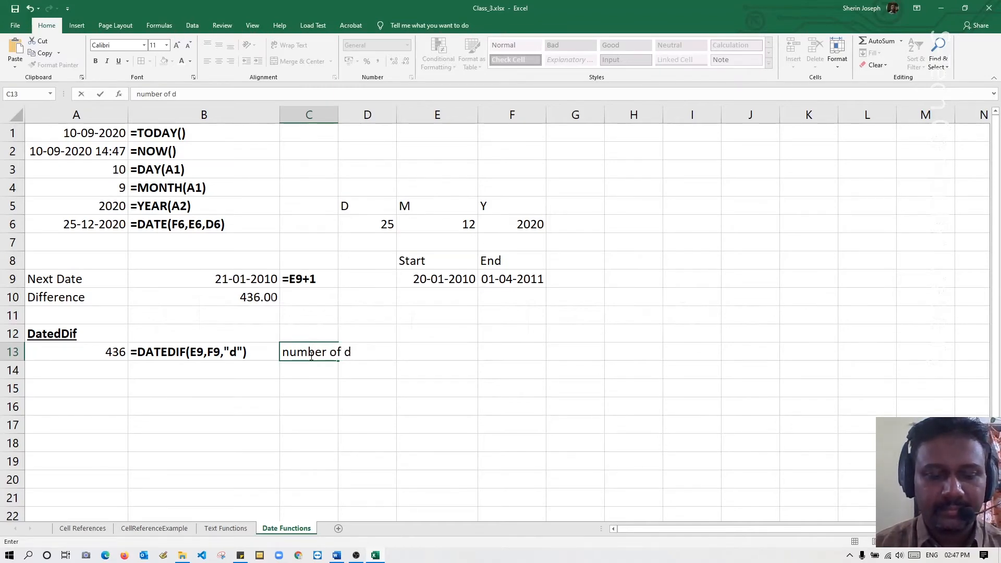
type("ays")
key("Return")
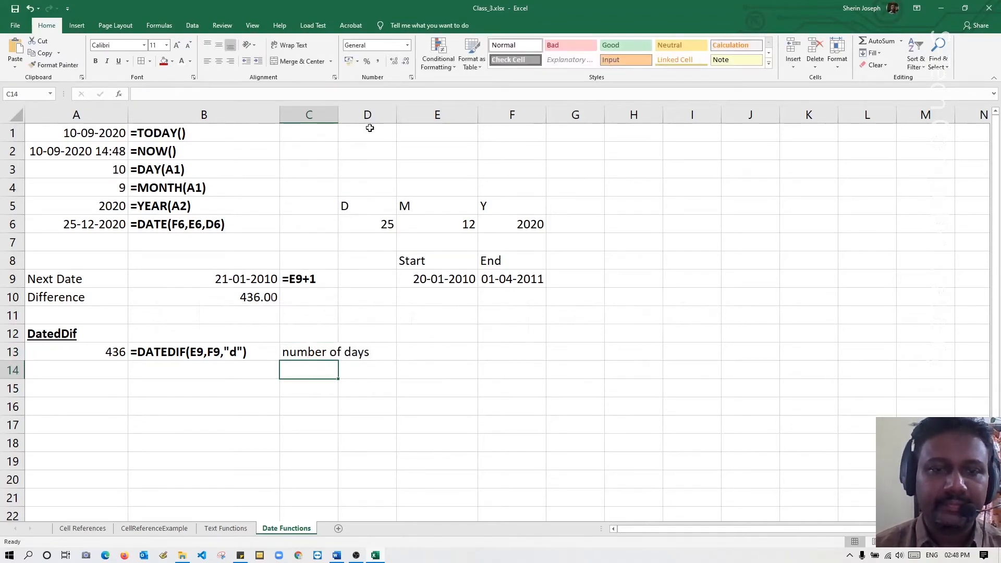
double_click(337, 114)
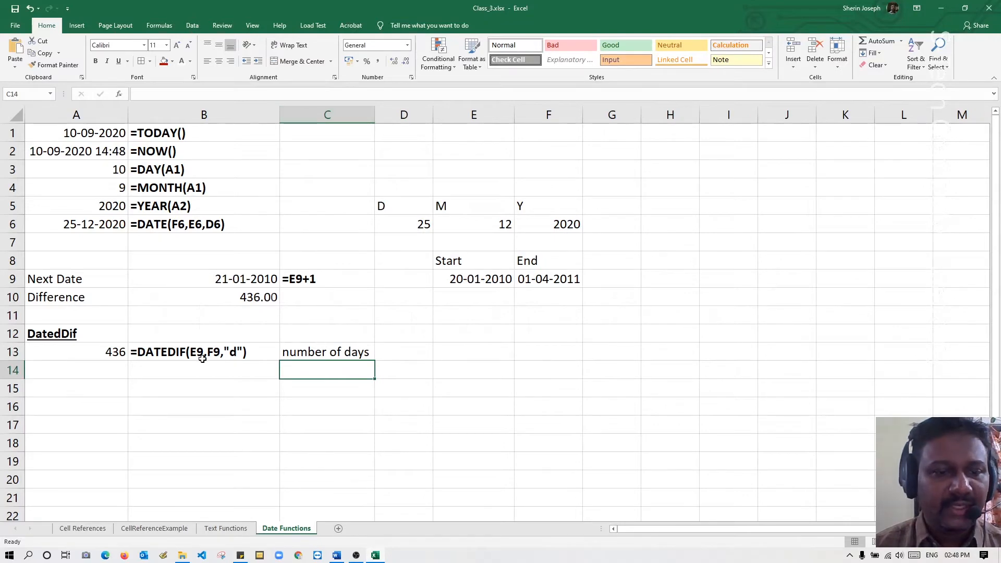
Make the description in cell C13 and the empty cells below it in column C bold.
left_click_drag(298, 356, 317, 456)
key("ctrl+b")
Calculate the months between the start and end dates in cell A14 with =DATEDIF(E9,F9,"m").
left_click(102, 374)
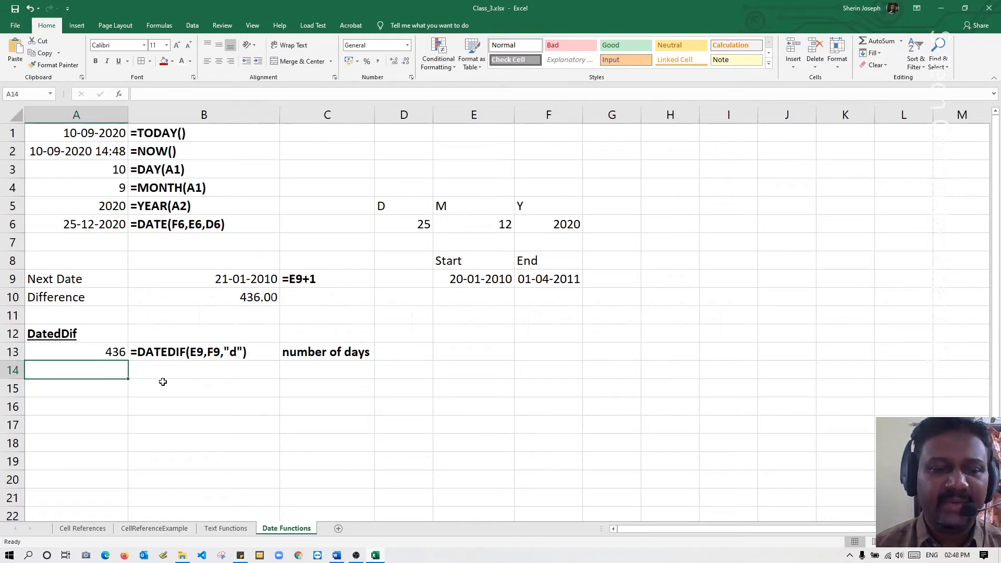
type("=d")
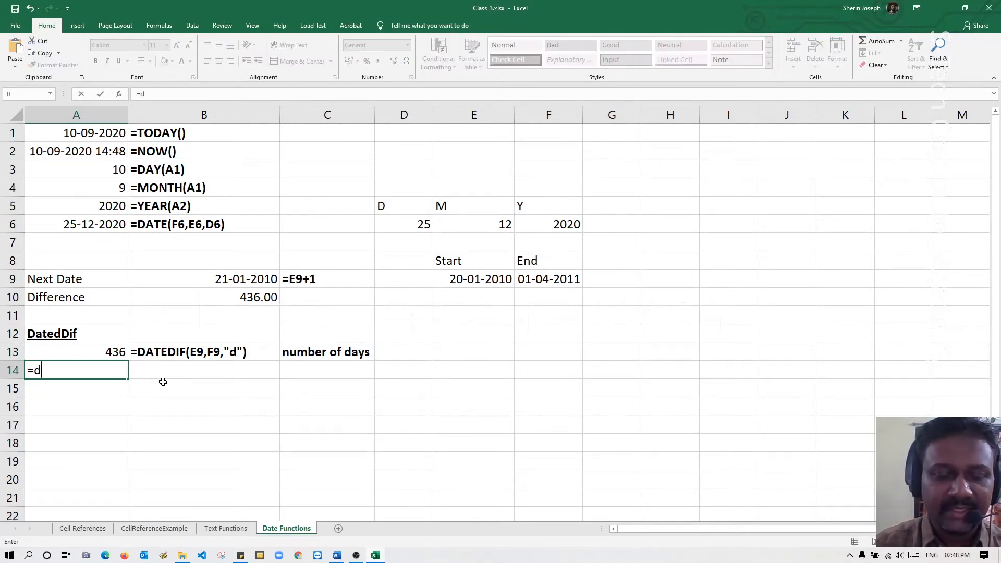
type("atedif(")
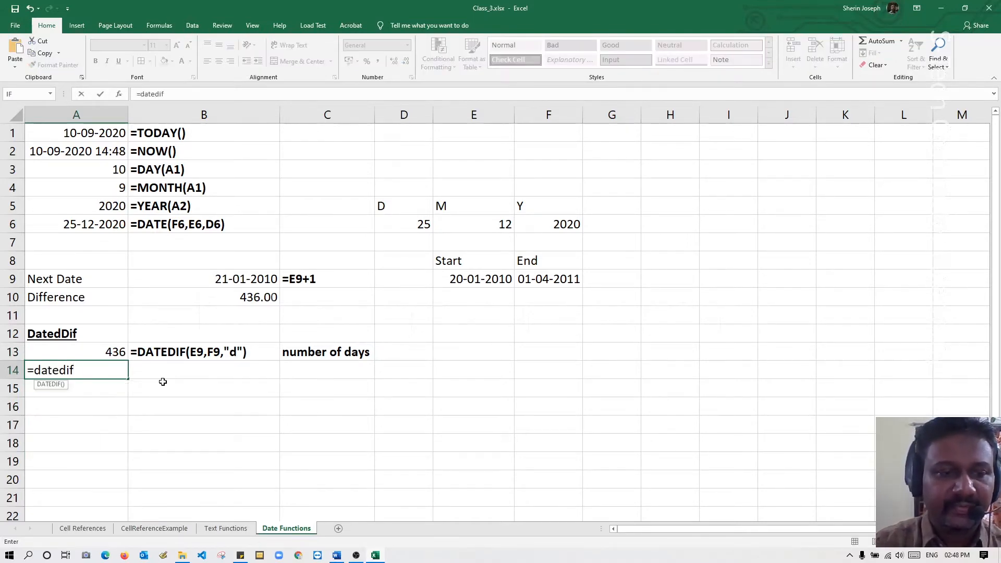
left_click(460, 279)
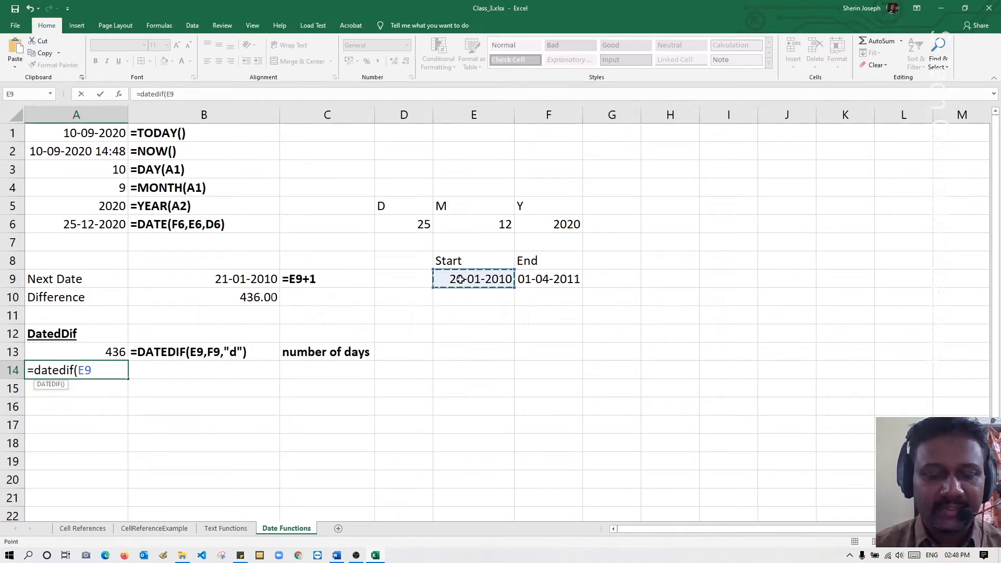
type(",")
left_click(546, 278)
type(",")
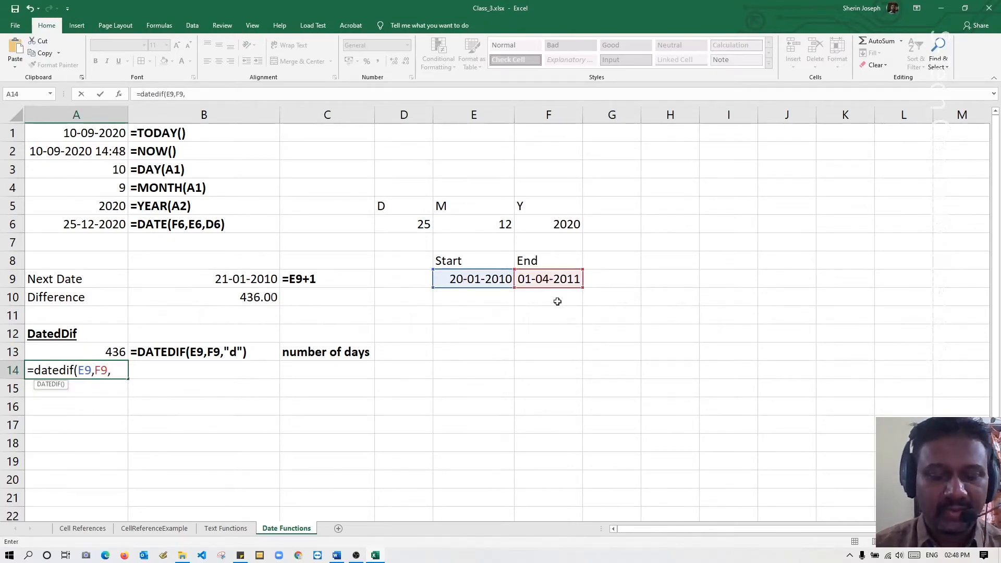
type("\"m\"")
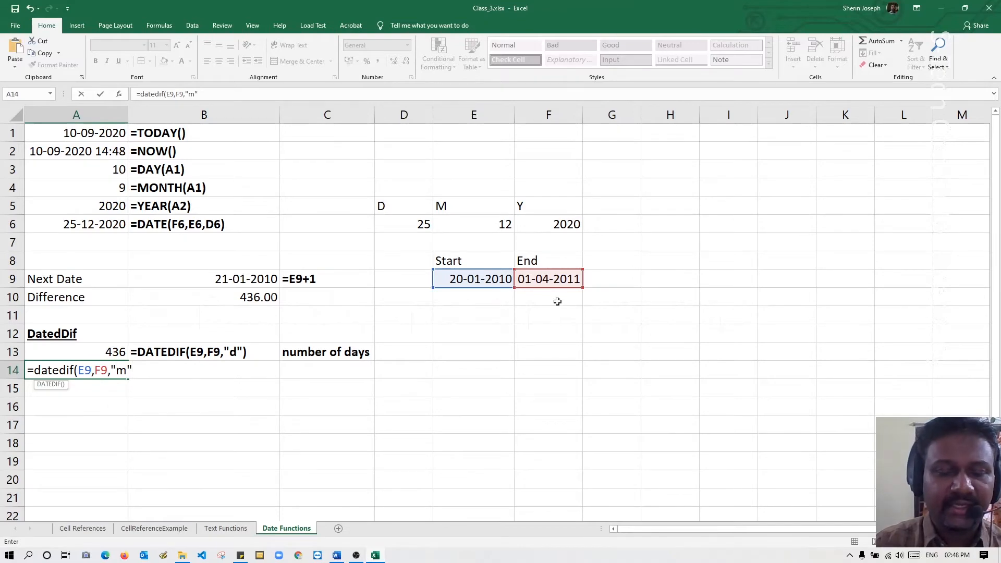
type(")")
key("Return")
Copy the formula from A14 and put it in B14 as the literal text =DATEDIF(E9,F9,"m").
left_click(119, 368)
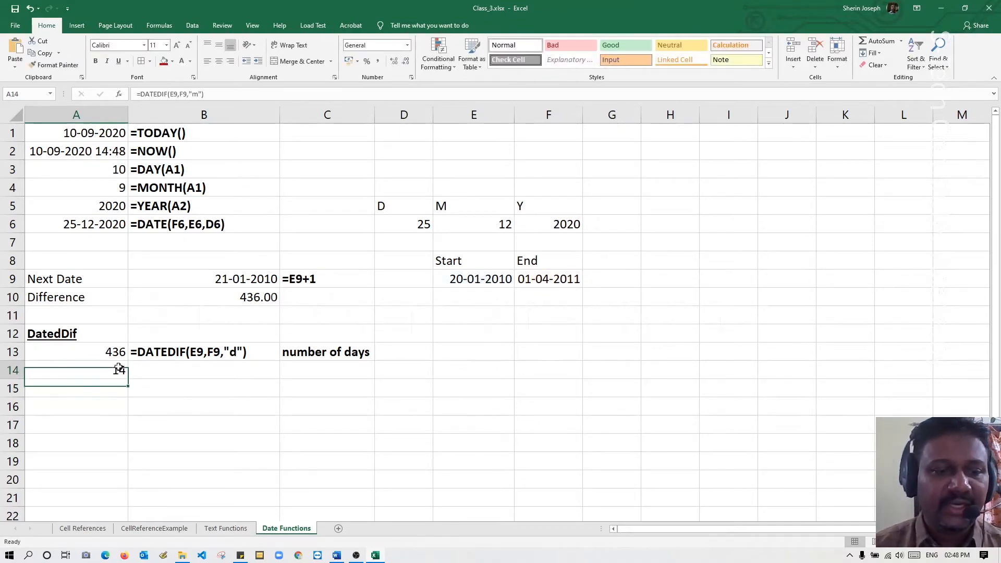
double_click(118, 368)
key("shift+Home")
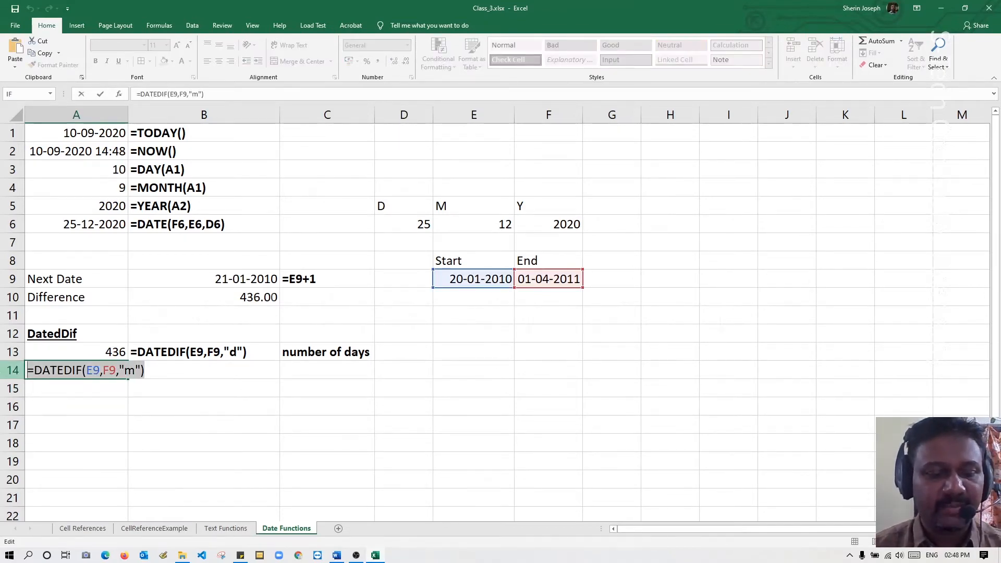
key("Escape")
left_click(155, 374)
type("'")
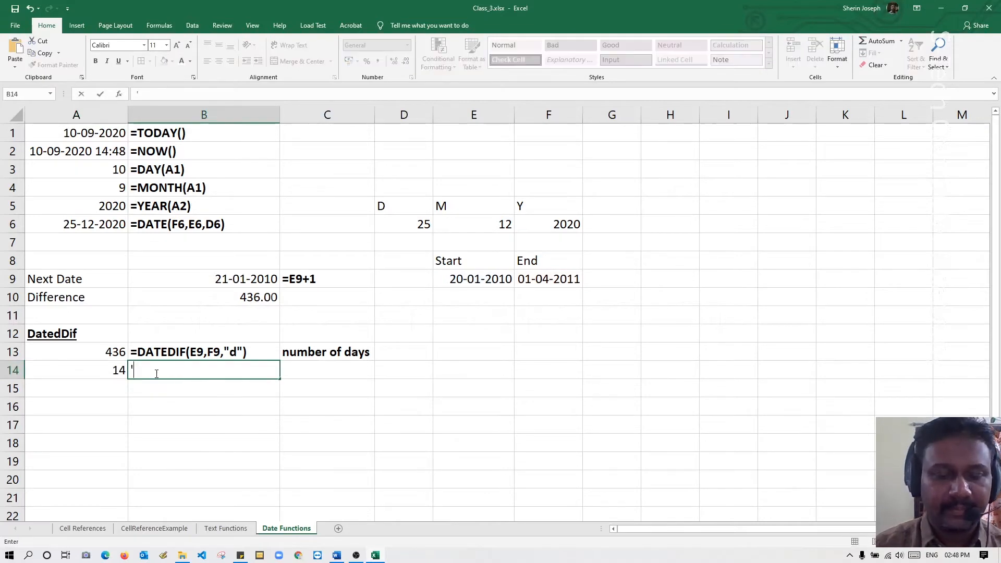
key("ctrl+v")
key("Return")
Make the formula text in cell B14 and the empty cells below it in column B bold.
left_click_drag(155, 374, 161, 455)
key("ctrl+b")
left_click(98, 422)
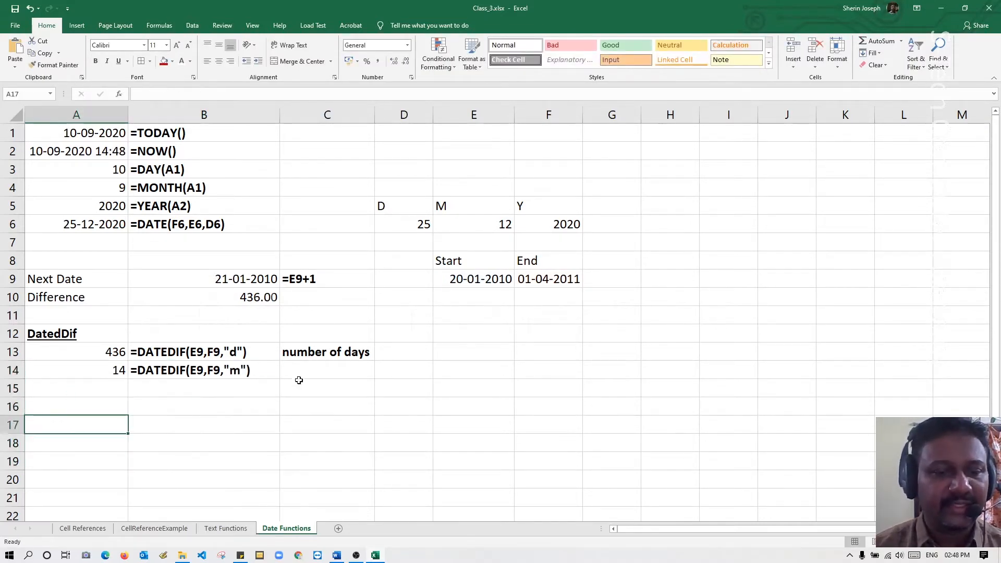
Enter the description "number of months" in cell C14 and auto-fit column C to it.
left_click(305, 371)
type("number ")
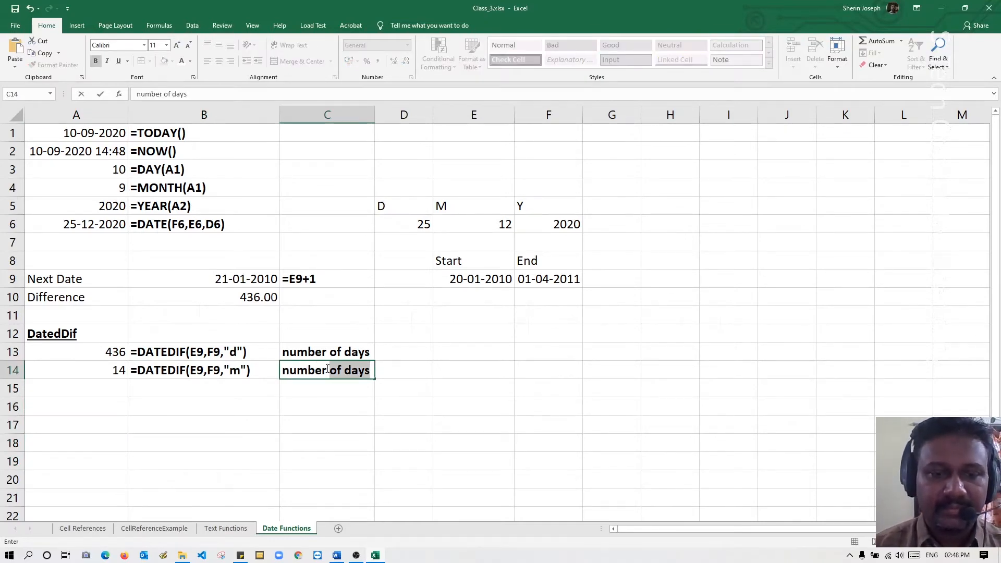
type("of m")
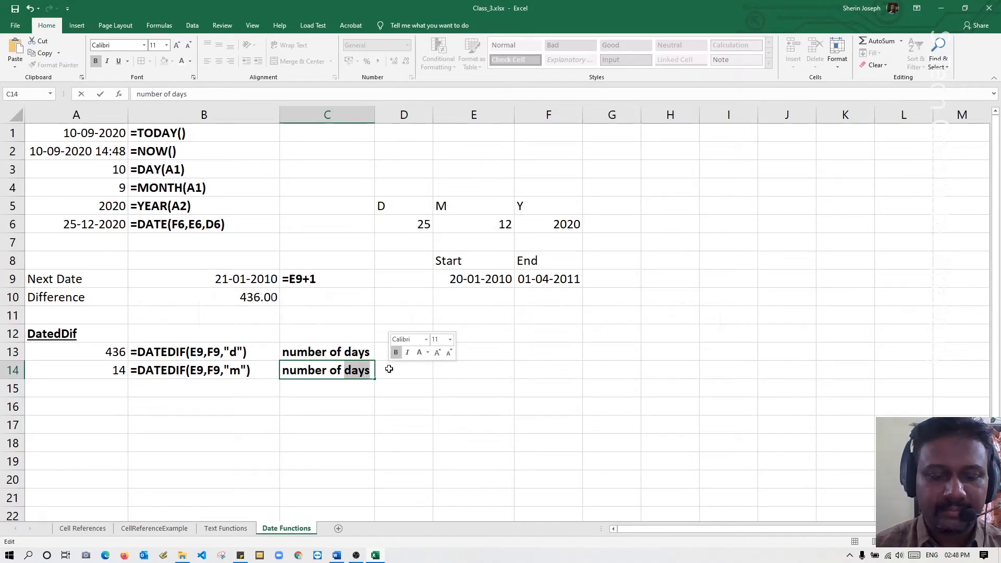
type("onths")
key("Return")
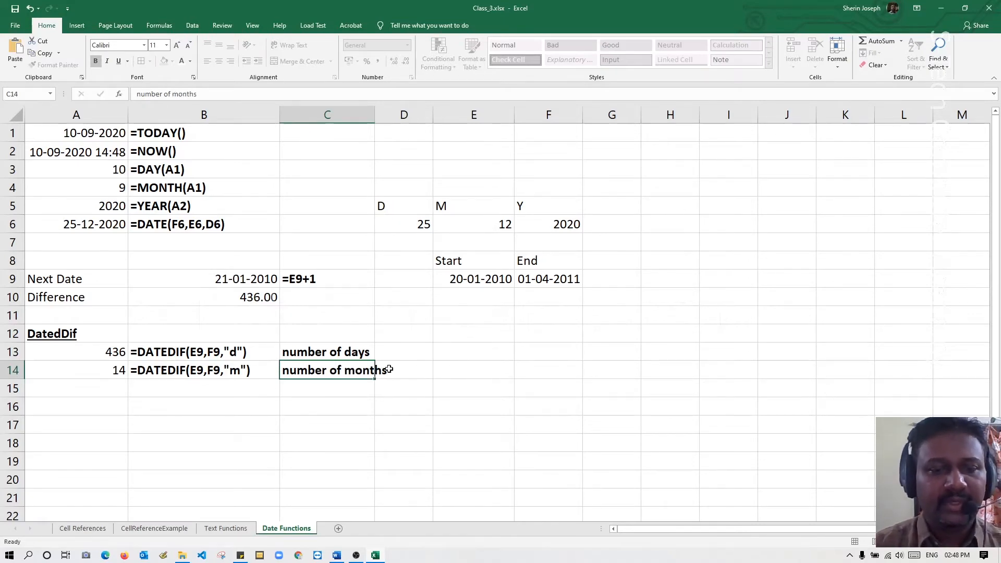
double_click(374, 115)
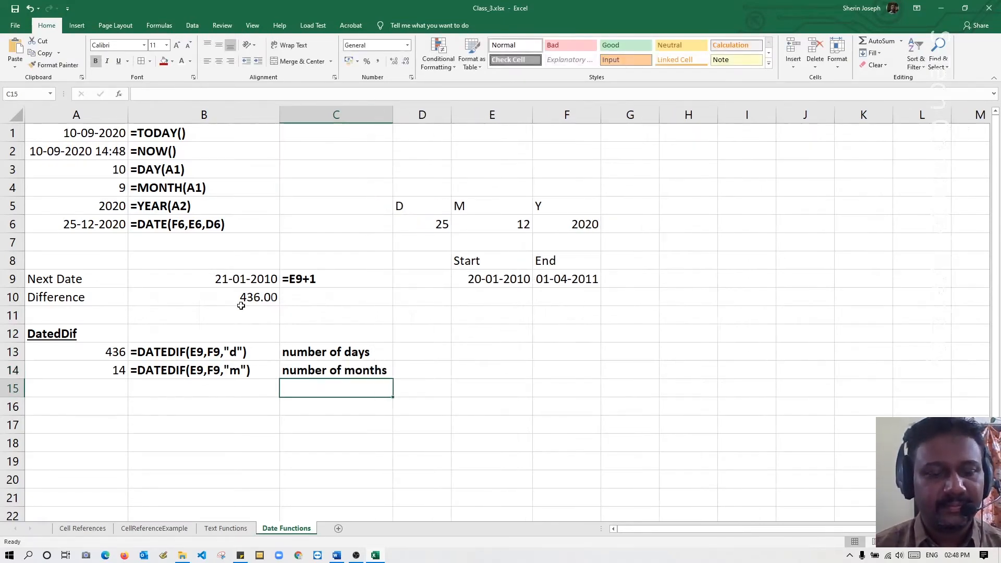
Calculate the years between the start and end dates in cell A15 with =DATEDIF(E9,F9,"y").
left_click(97, 388)
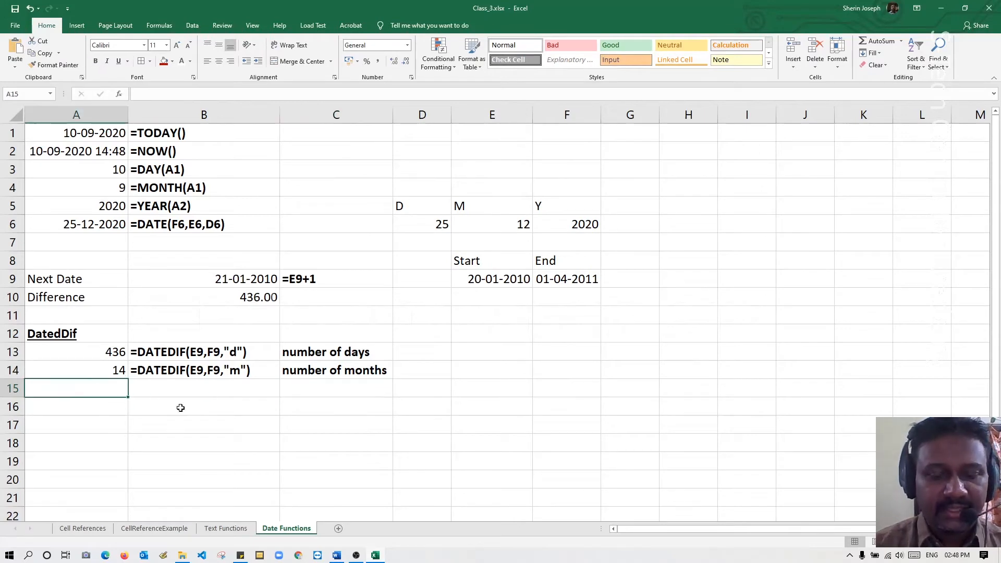
type("=da")
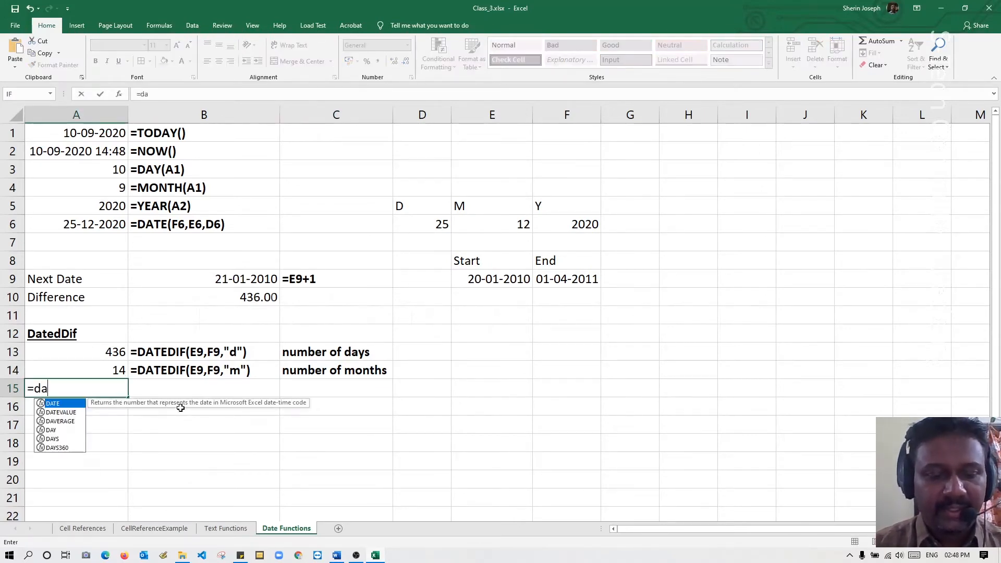
type("tedif")
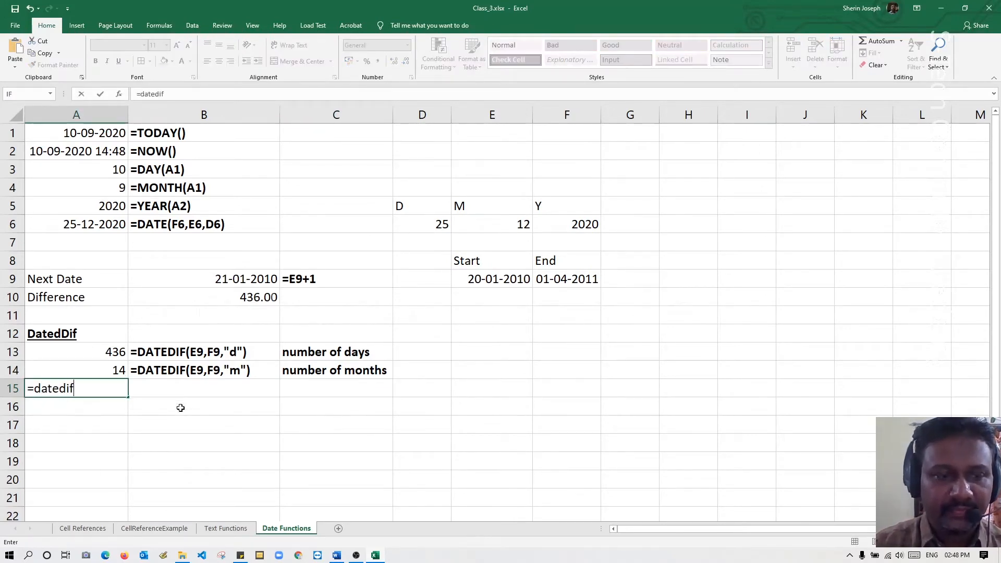
type("(")
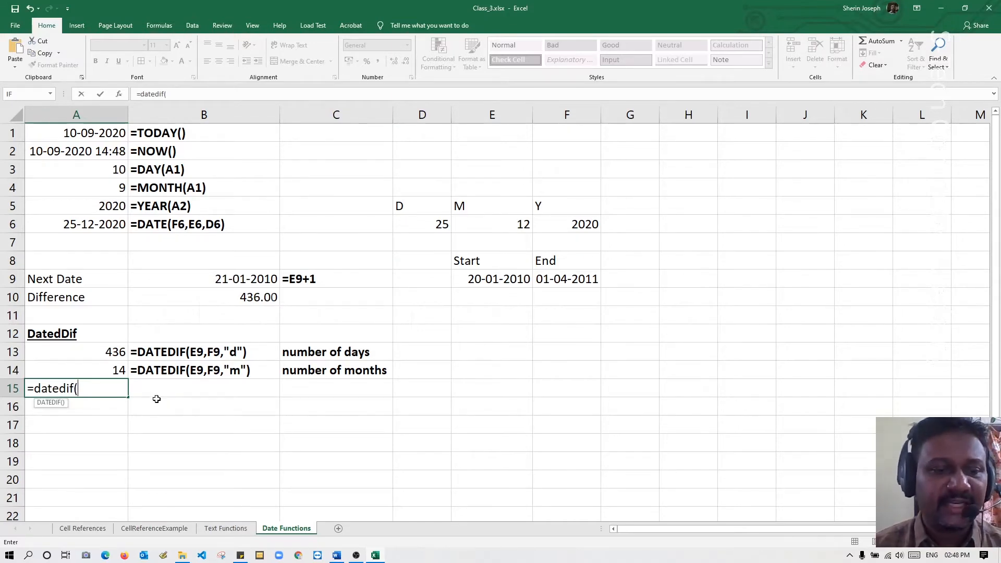
left_click(492, 281)
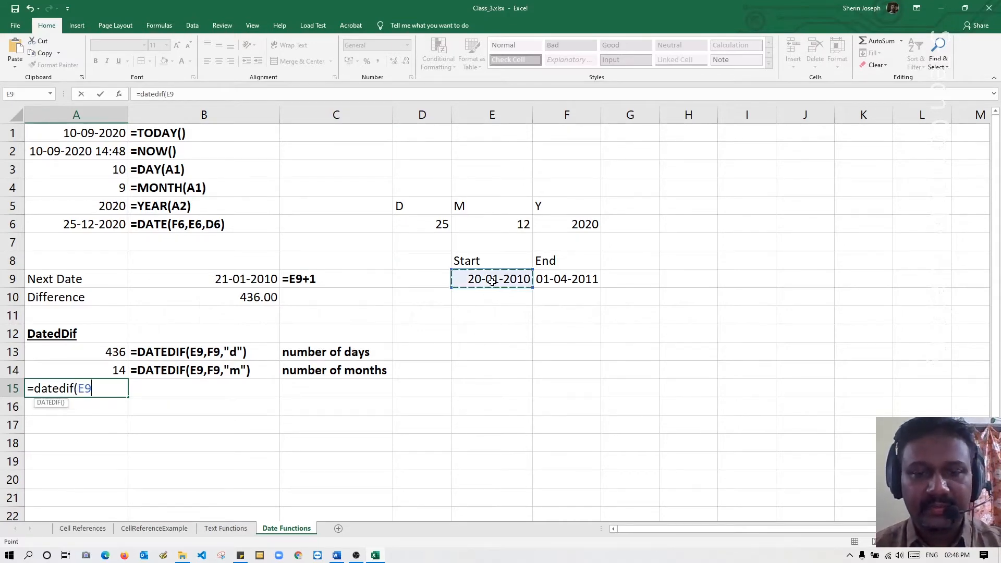
type(",")
left_click(568, 278)
type(",")
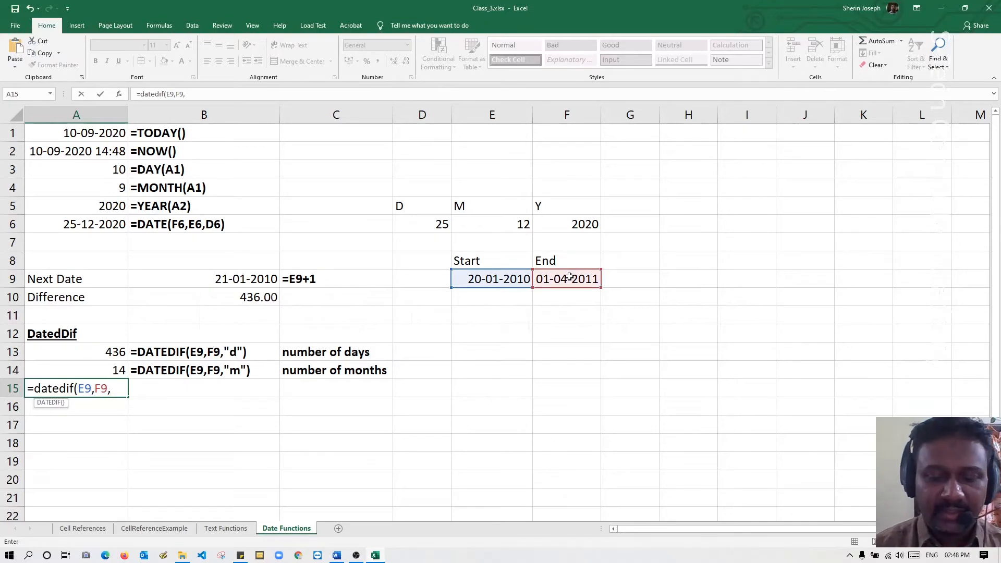
type("\"y\")")
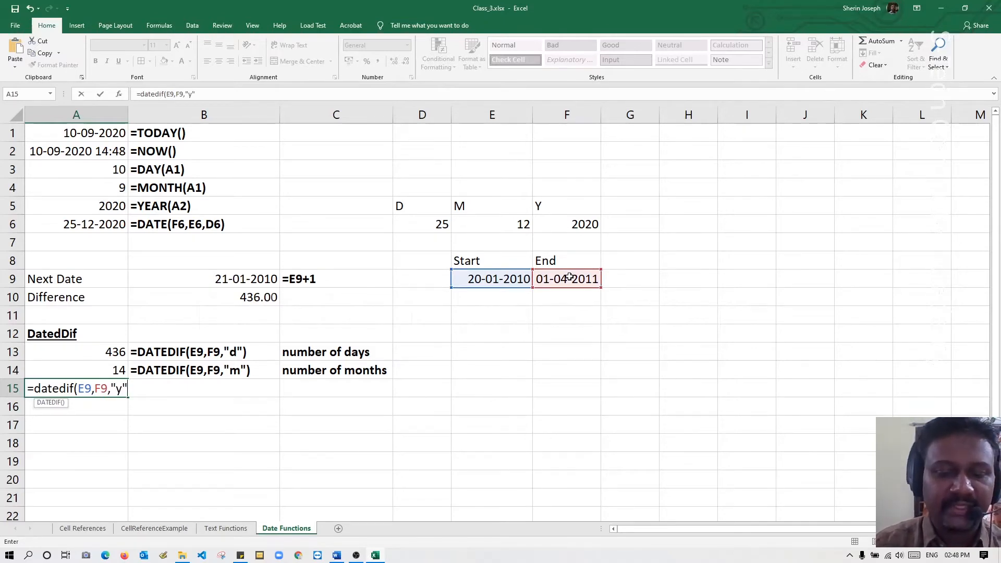
key("Return")
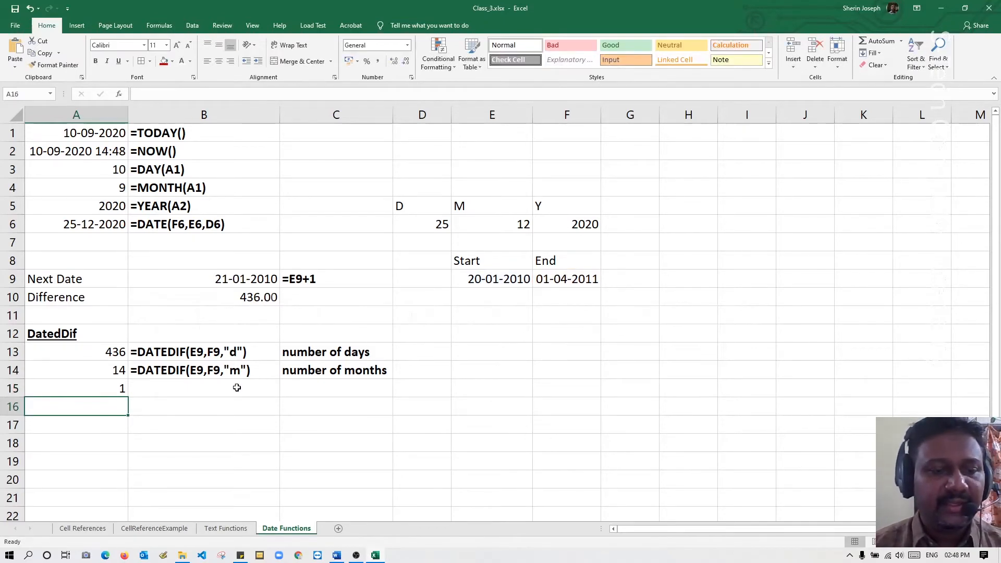
Copy the formula from A15 and put it in B15 as the literal text =DATEDIF(E9,F9,"y").
double_click(123, 388)
left_click_drag(138, 388, 27, 388)
key("ctrl+c")
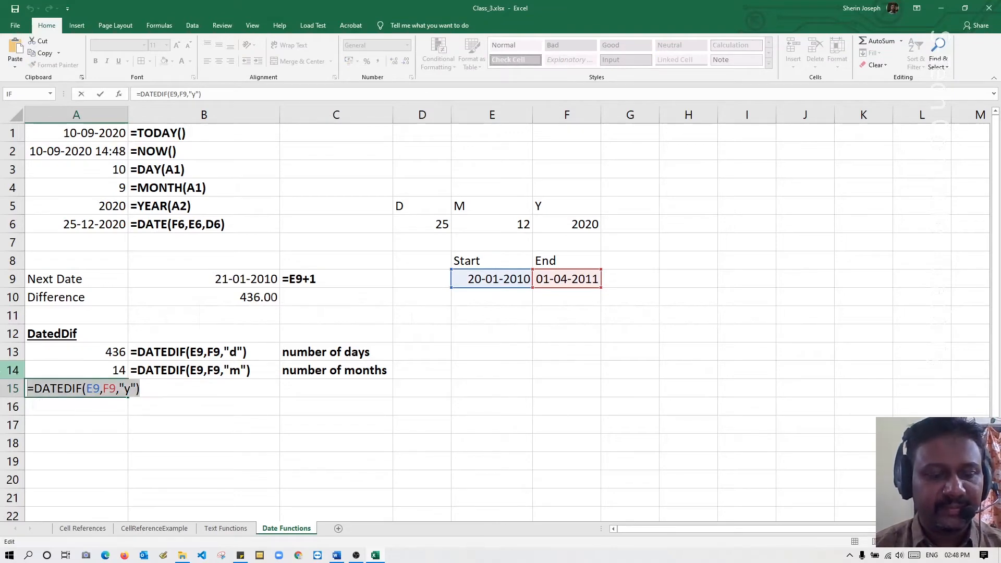
key("Escape")
left_click(148, 389)
type("'")
key("ctrl+v")
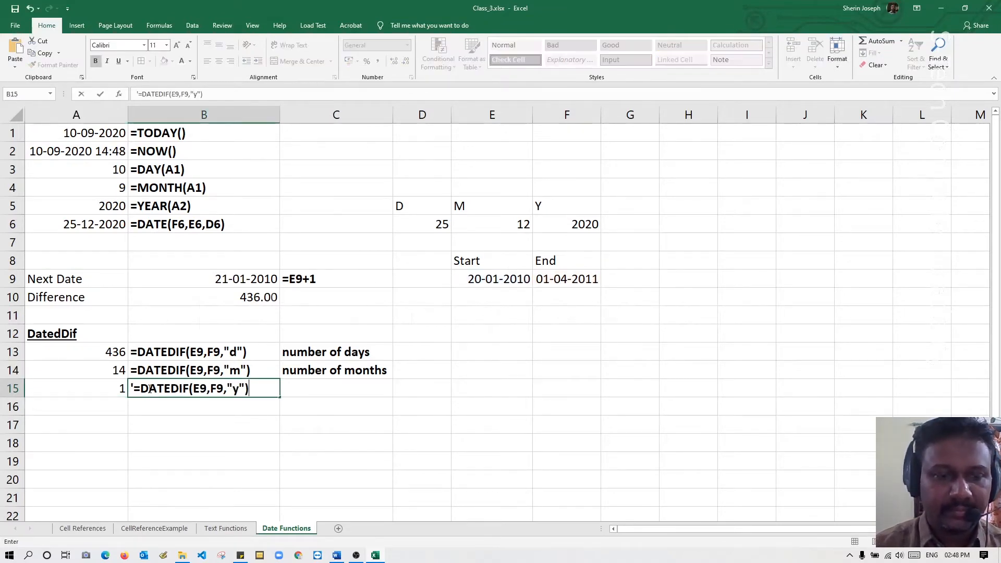
key("Return")
Fill cell C15 with the description from the cell above and change it to "number of years".
left_click(305, 387)
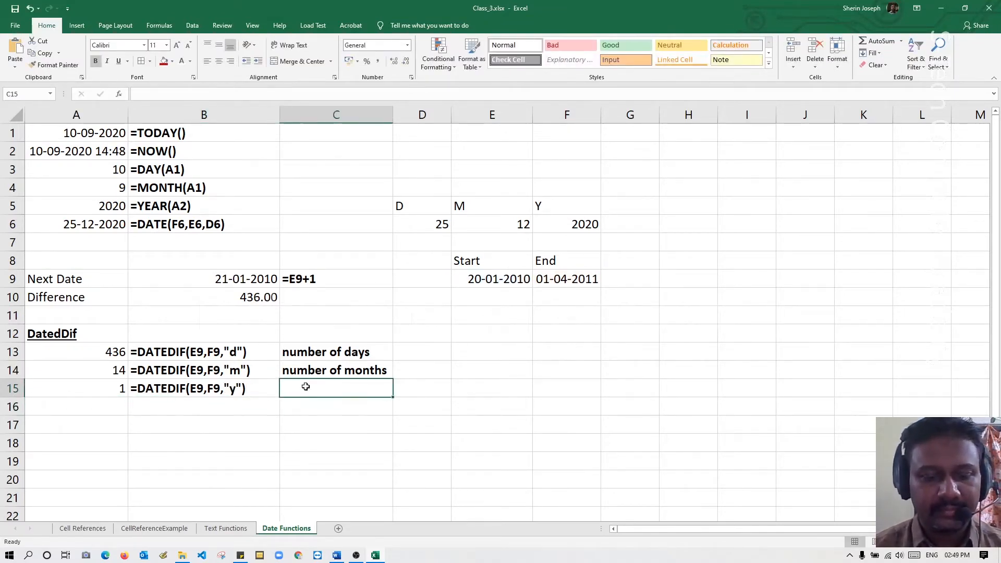
key("ctrl+d")
double_click(348, 390)
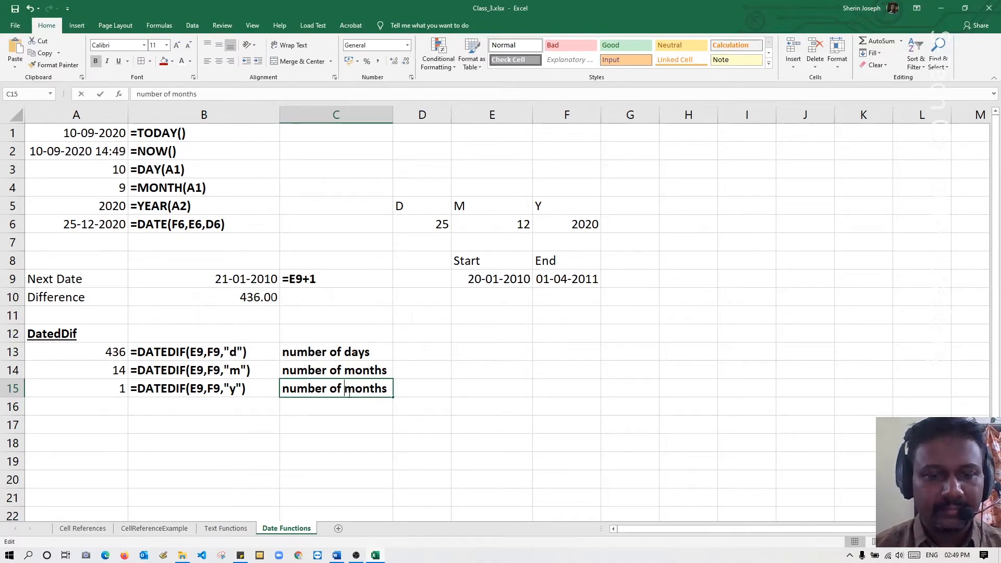
left_click_drag(345, 390, 419, 390)
type("years")
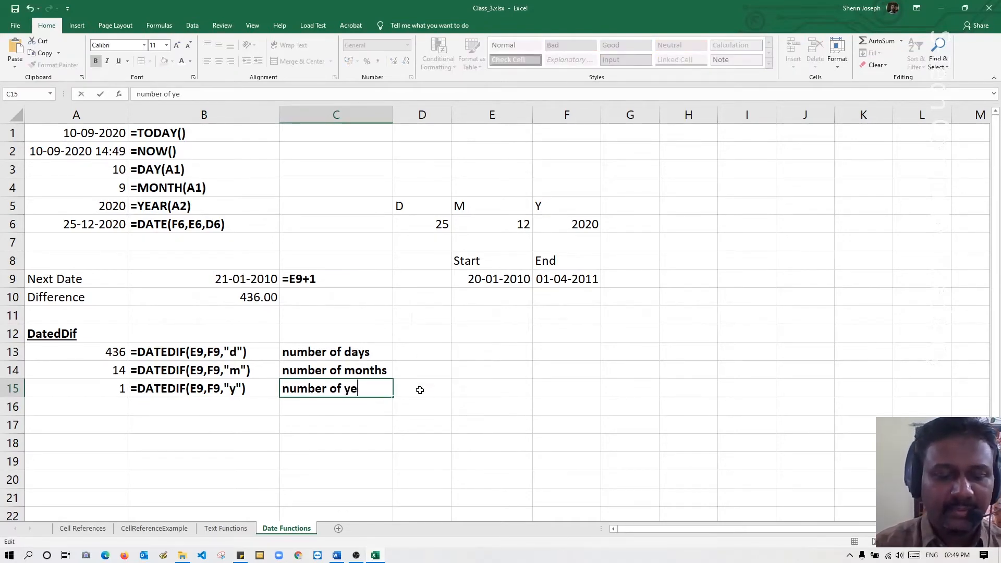
key("Return")
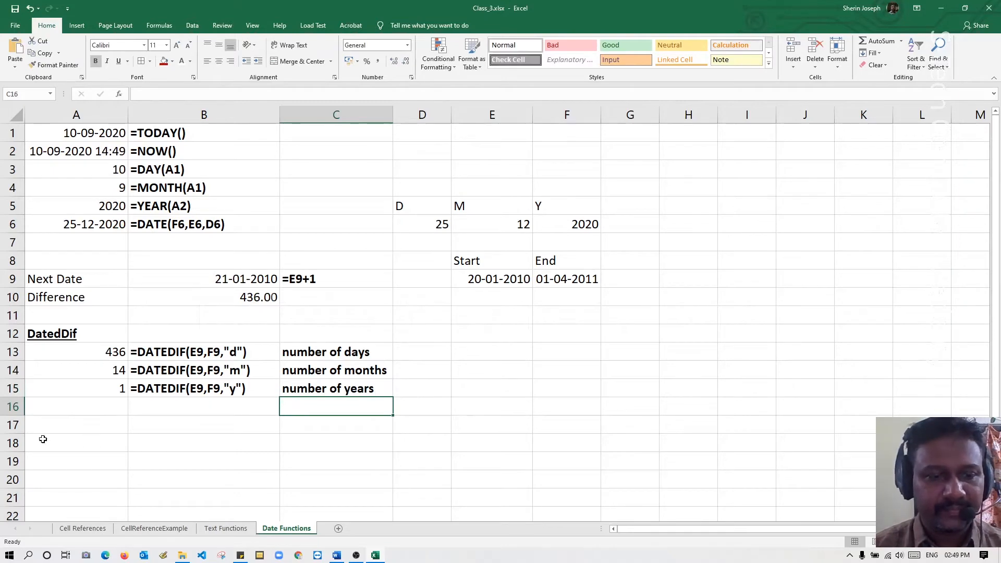
Calculate the days between the start and end dates, ignoring whole months, in cell A16 with =DATEDIF(E9,F9,"md").
left_click(99, 405)
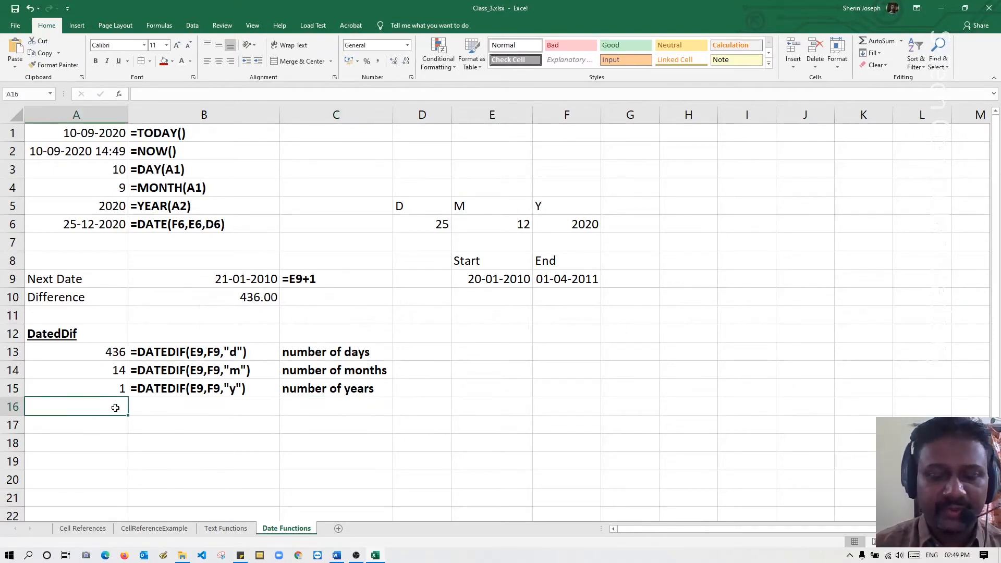
type("=date")
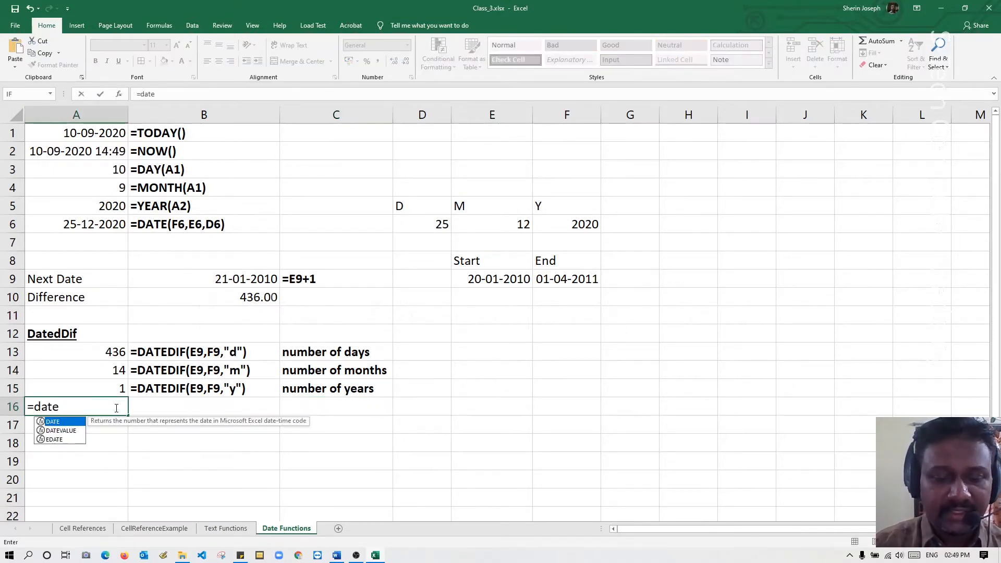
type("dif(")
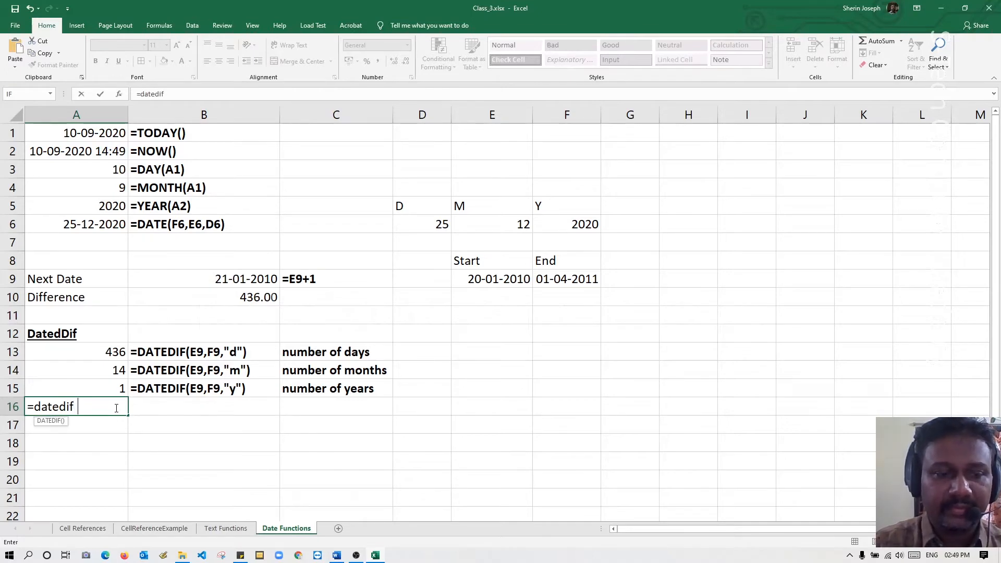
left_click(477, 281)
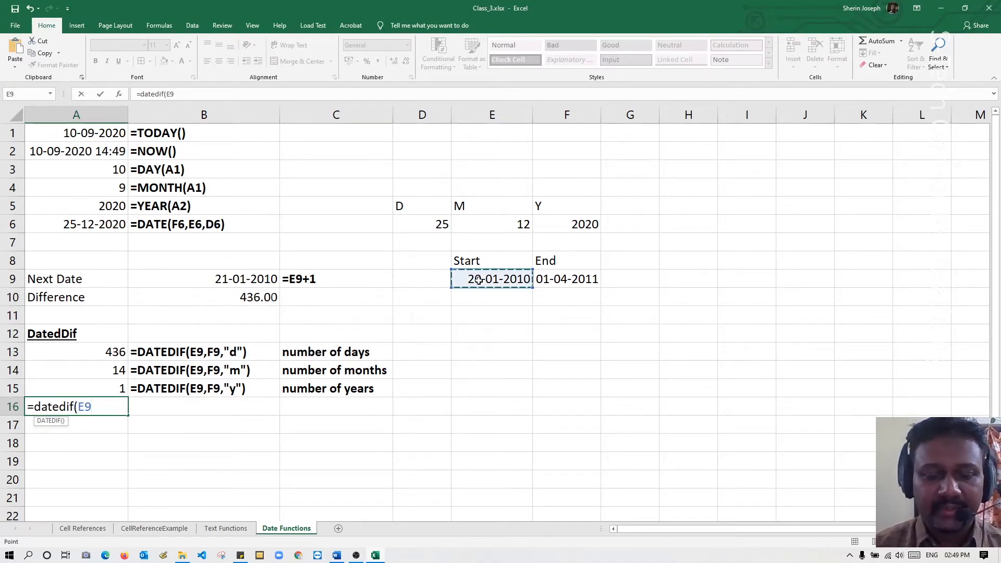
type(",")
left_click(561, 280)
type(",")
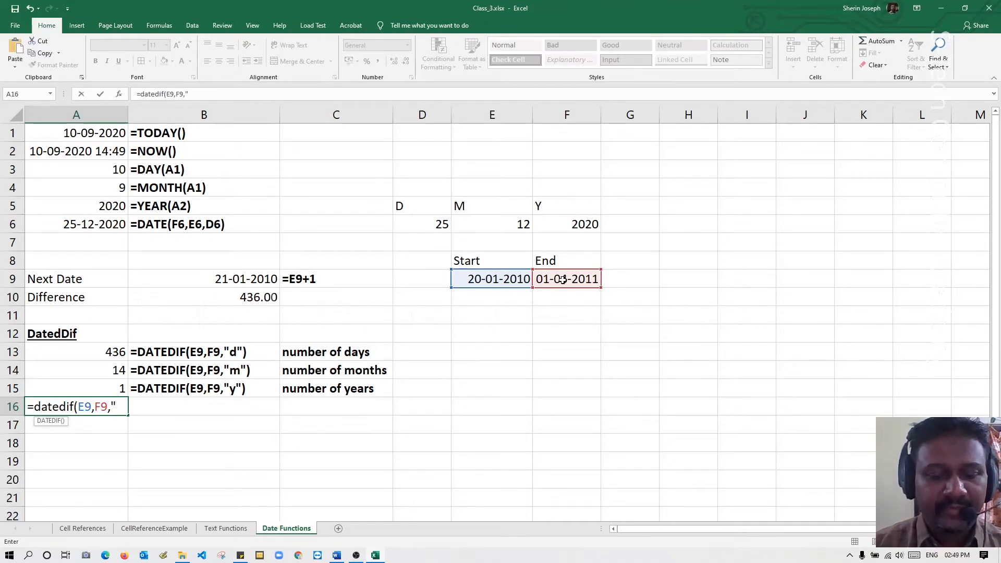
type("\"md")
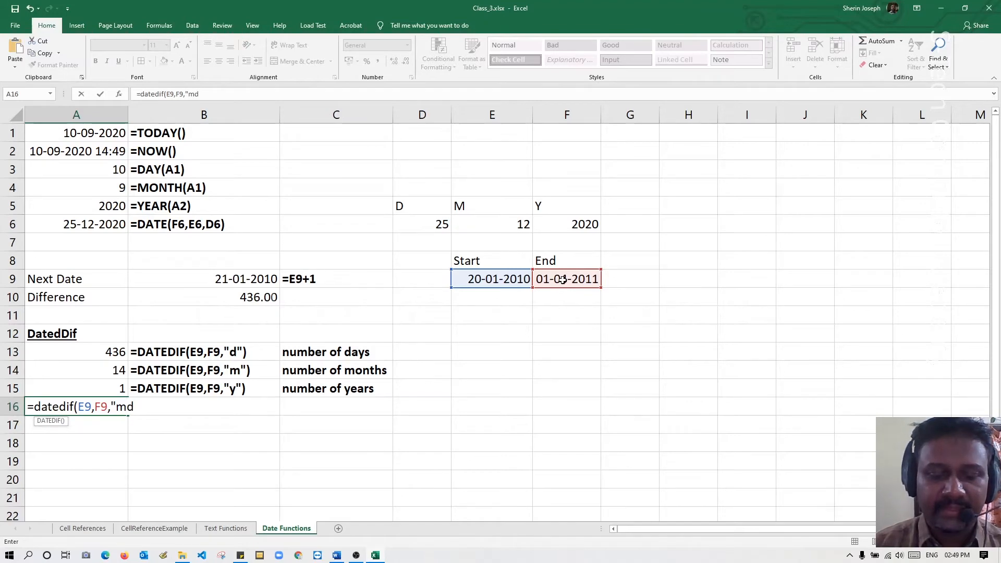
type("\"")
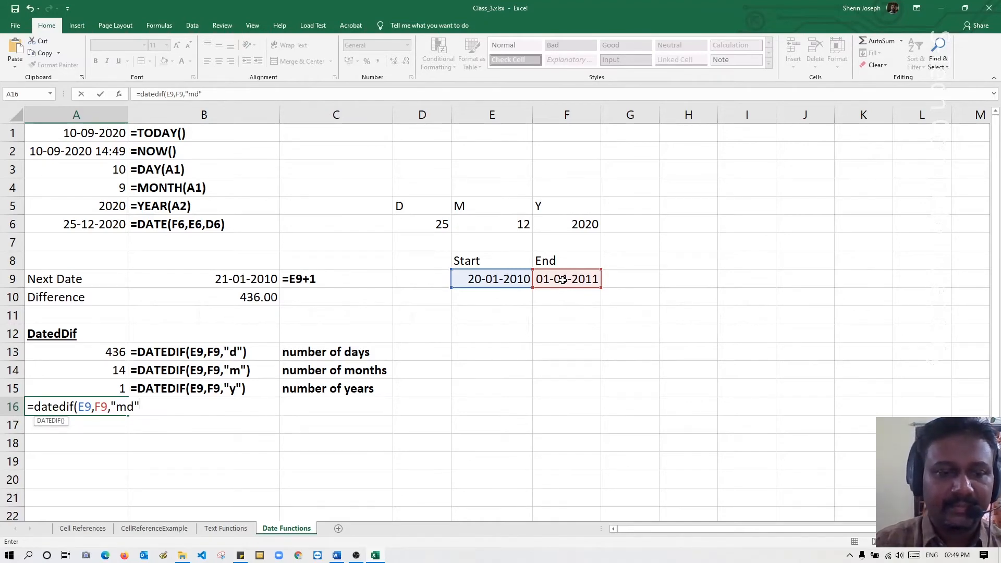
type(")")
key("Return")
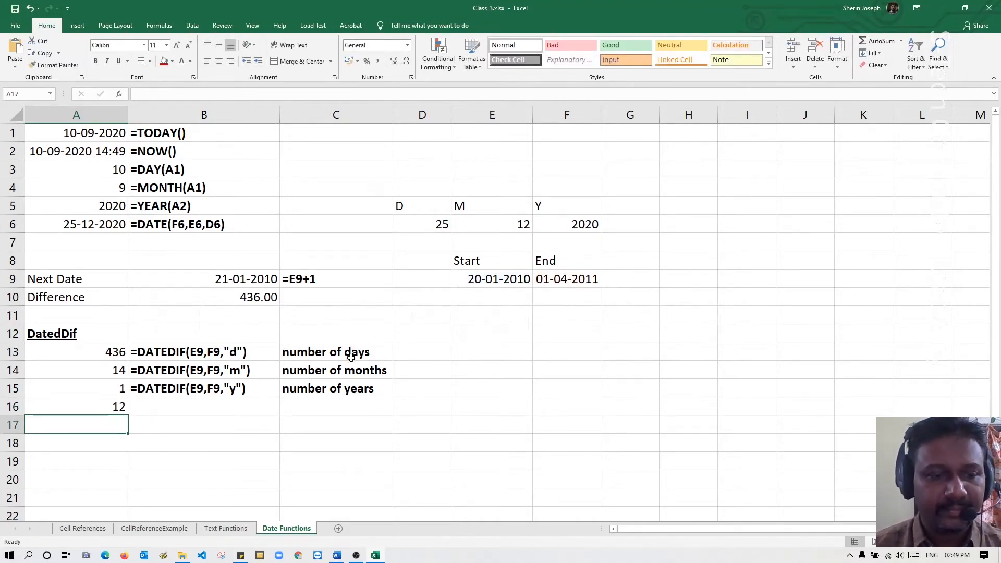
Copy the formula from A16 and put it in B16 as the literal text =DATEDIF(E9,F9,"md").
double_click(94, 407)
left_click_drag(151, 406, 28, 406)
key("ctrl+c")
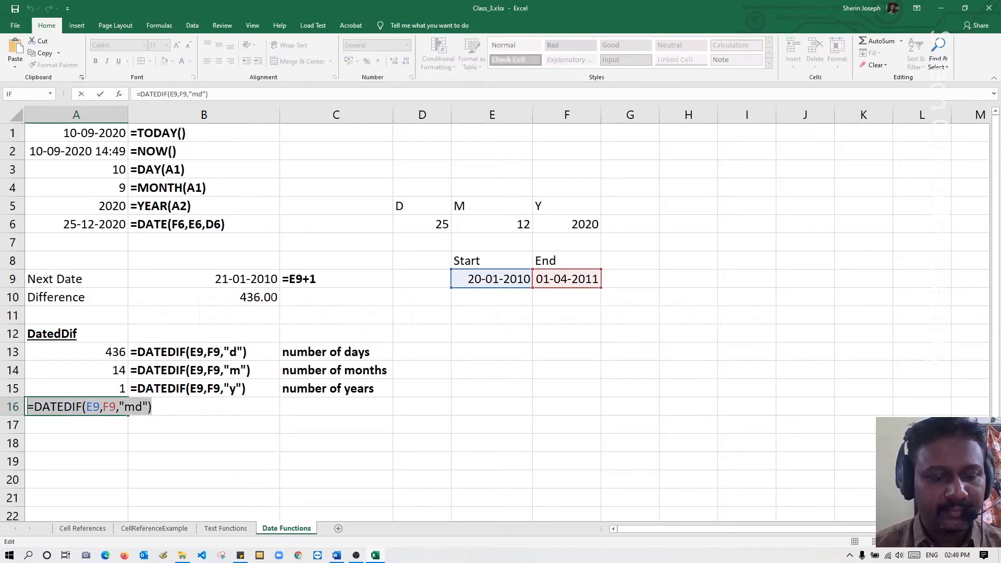
key("Escape")
left_click(162, 409)
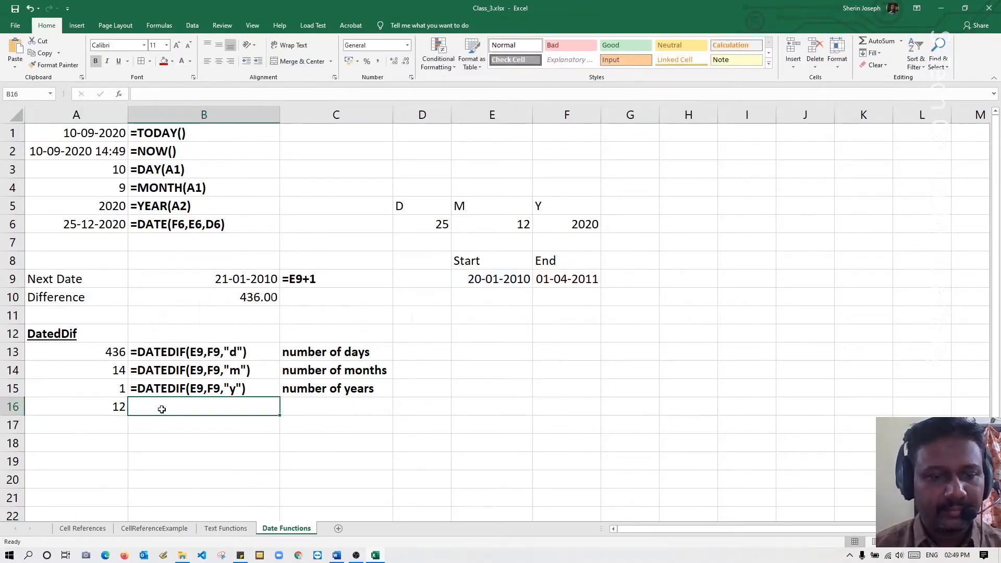
type("'")
key("ctrl+v")
key("Return")
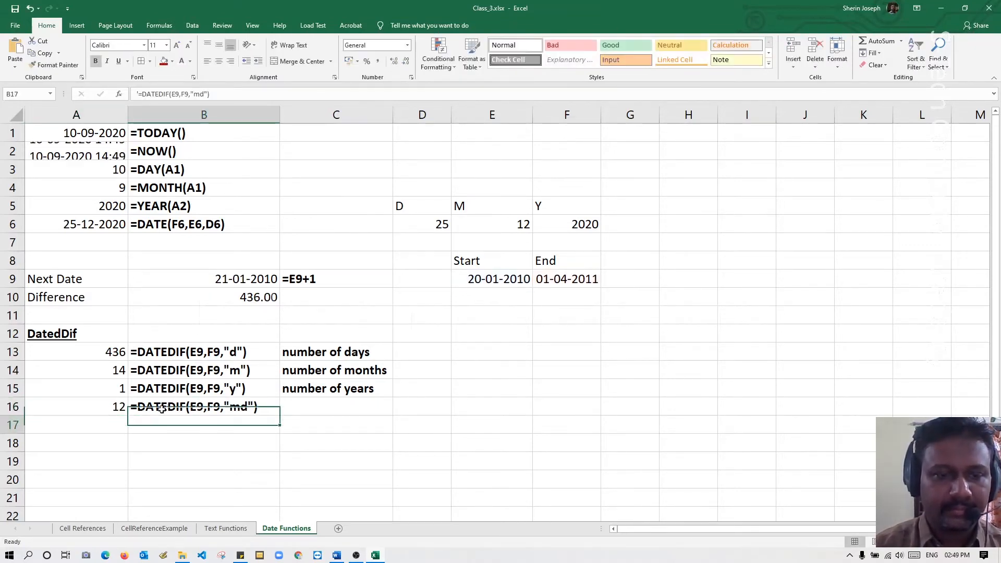
Copy the description from C13 into C16, extend it to "number of days exclude months" and auto-fit column C.
left_click(318, 405)
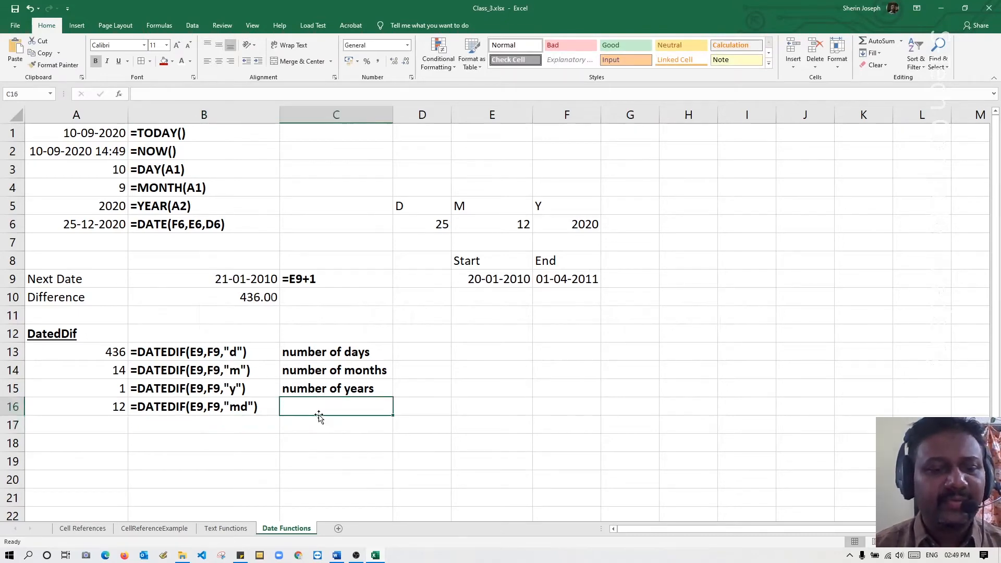
left_click(351, 355)
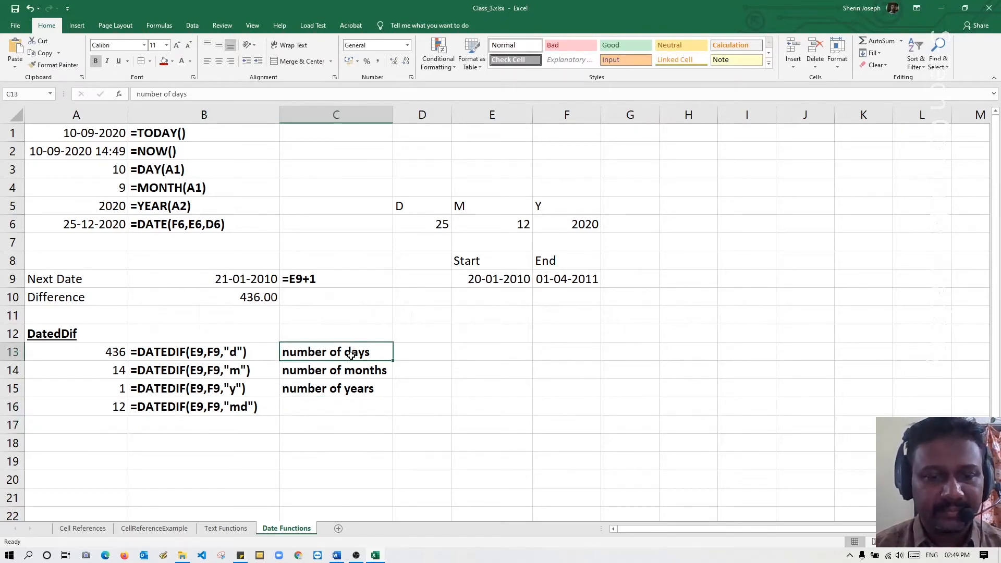
key("ctrl+c")
left_click(315, 403)
key("ctrl+v")
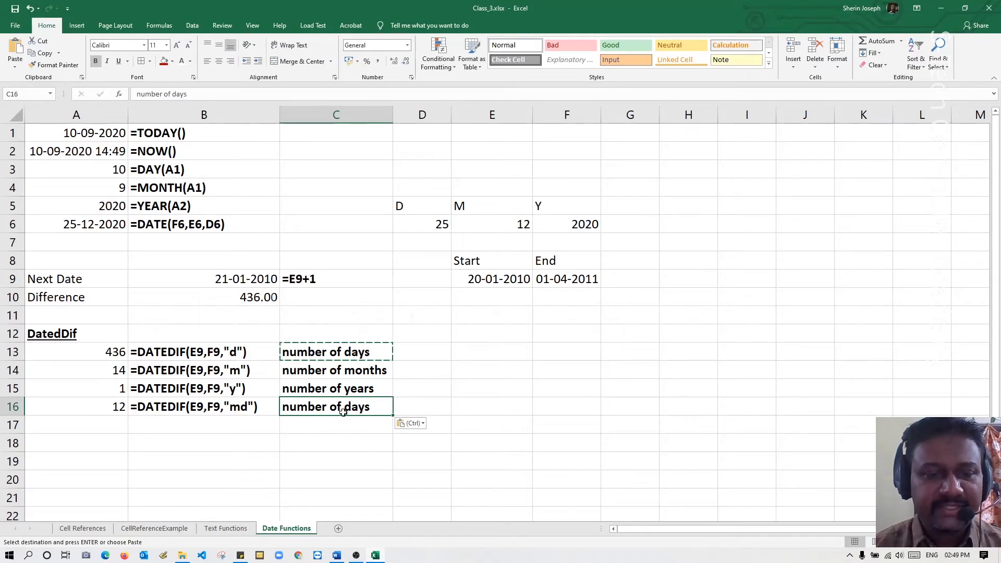
double_click(379, 407)
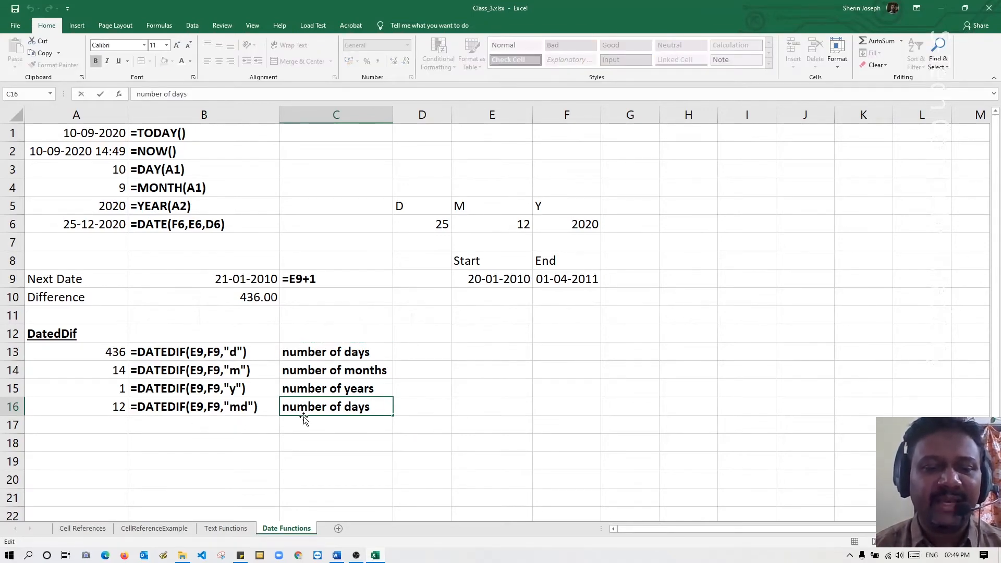
type("ex")
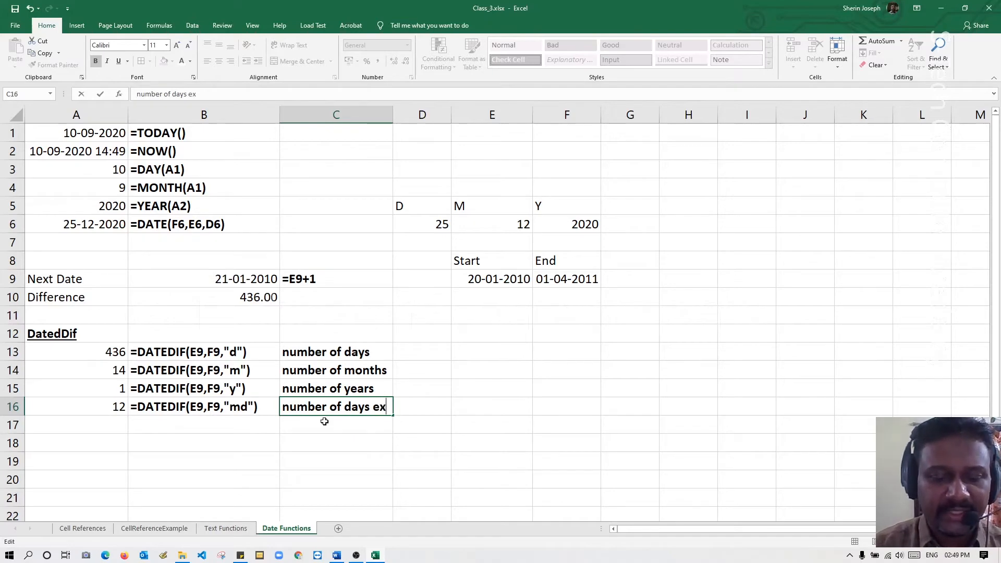
type("clude months")
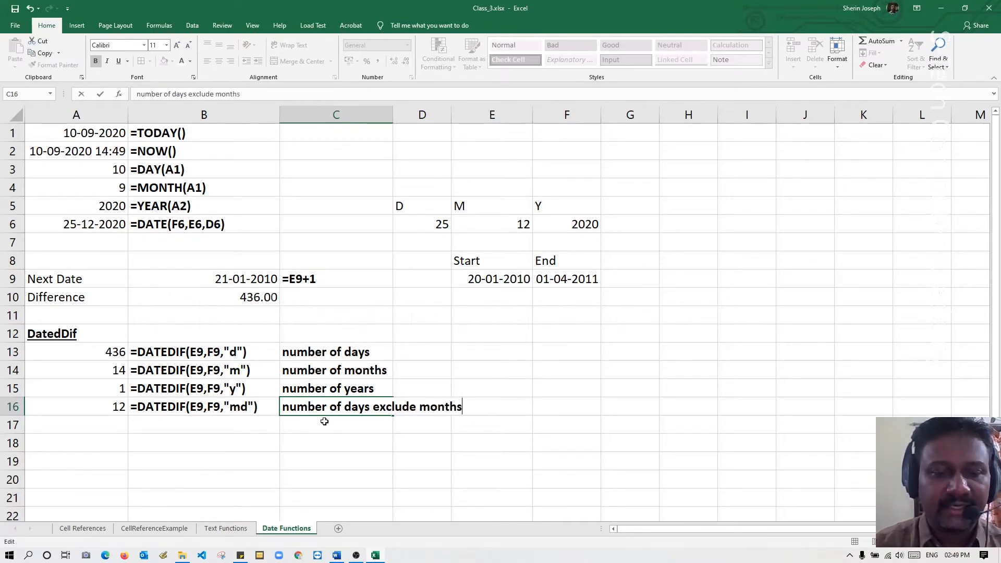
key("Return")
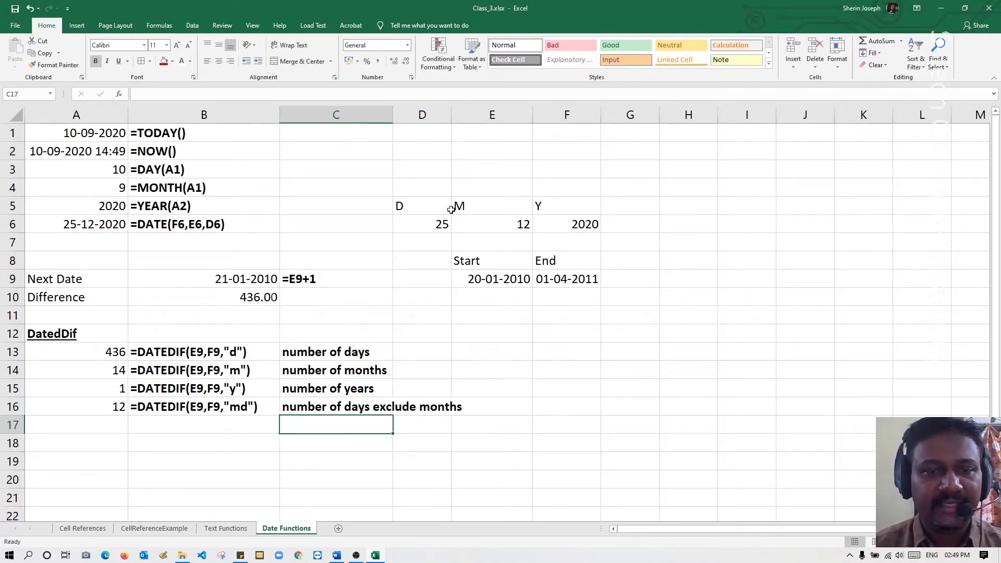
double_click(392, 115)
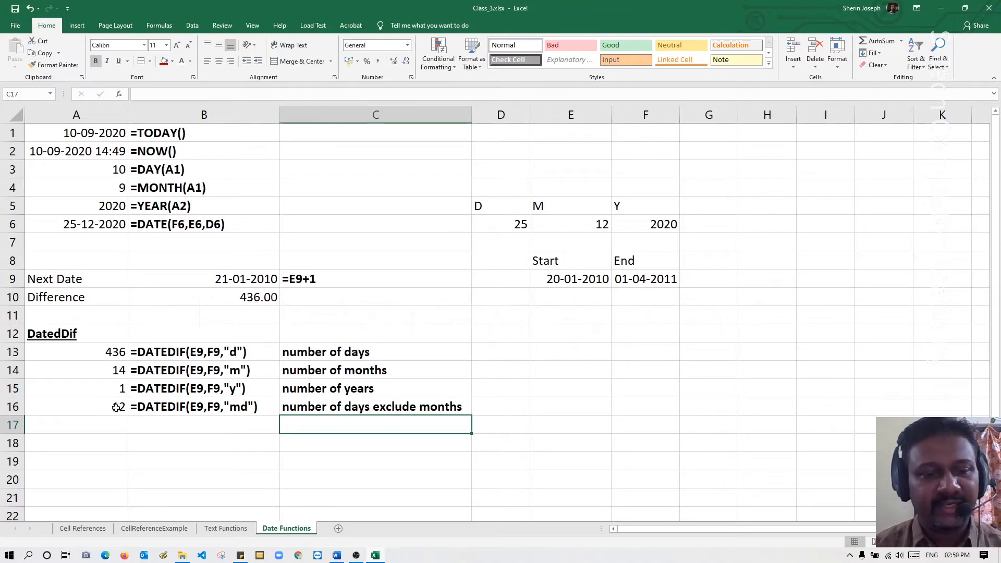
Calculate the months between the start and end dates, ignoring whole years, in cell A17 with =DATEDIF(E9,F9,"ym").
left_click(115, 428)
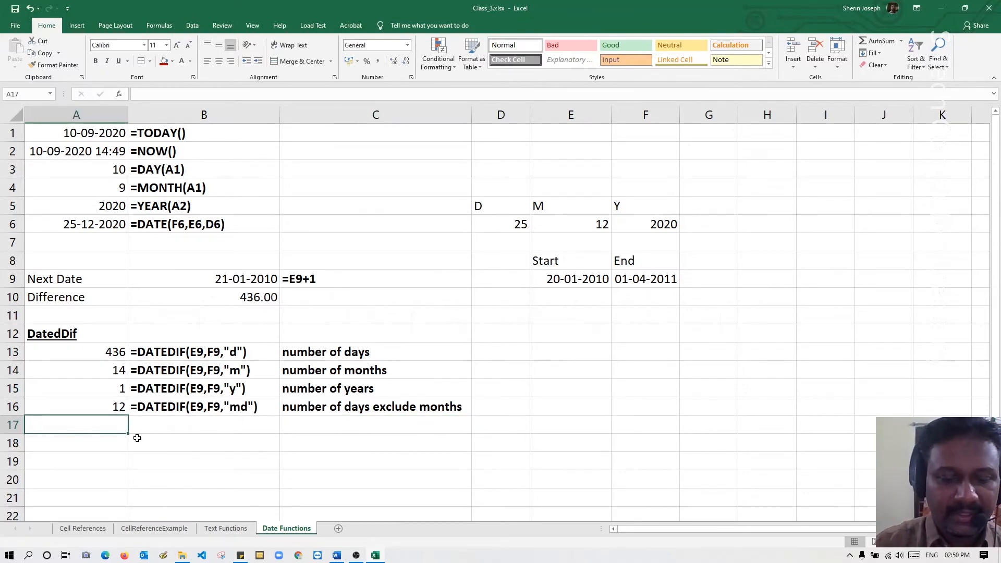
type("=dte")
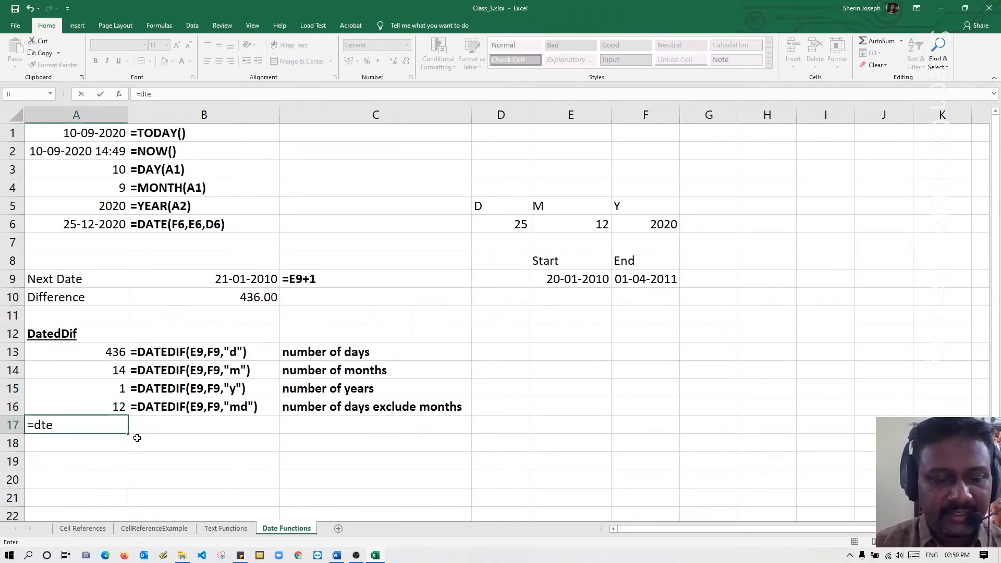
key("BackSpace")
key("BackSpace")
type("ate")
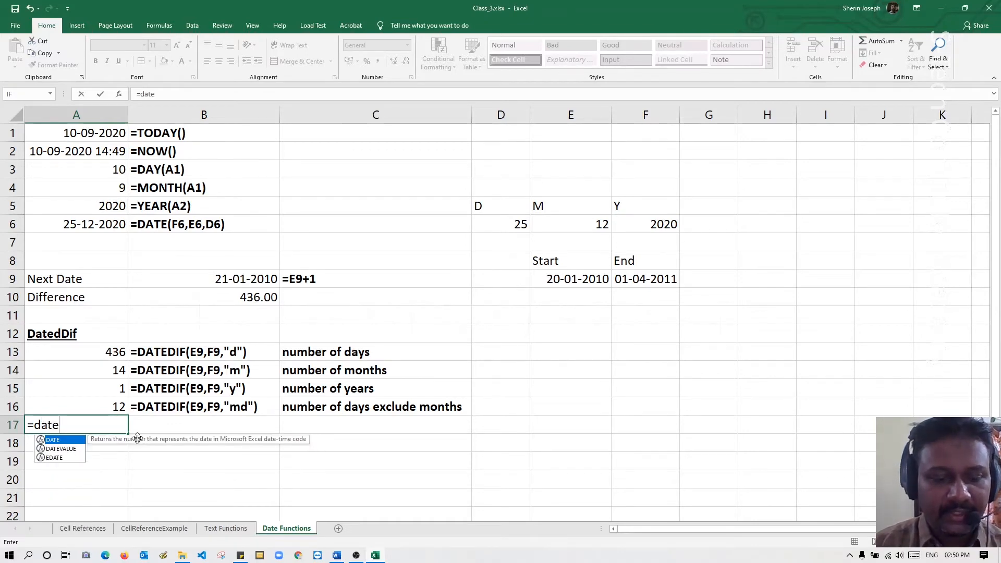
type("dif(")
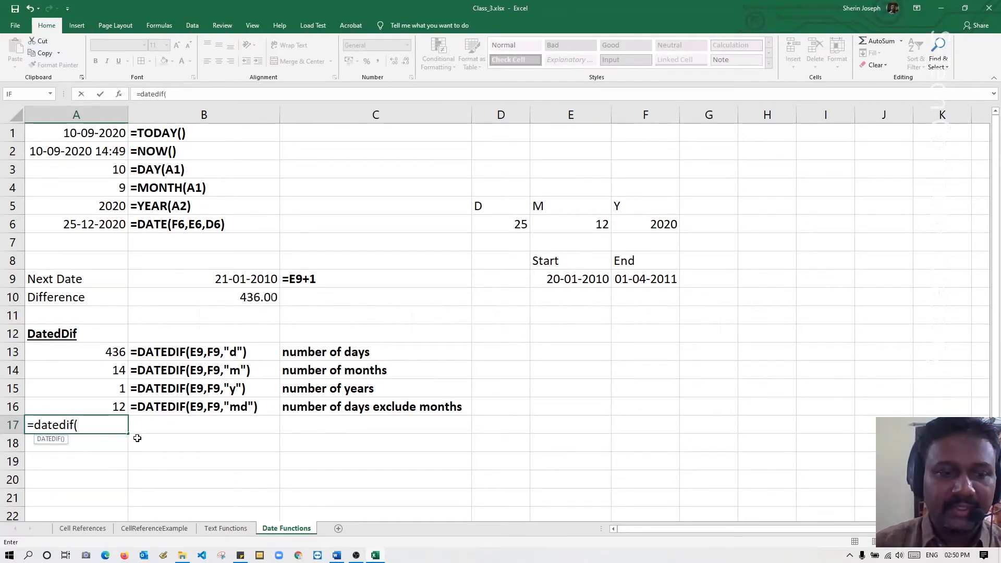
left_click(596, 279)
type(",")
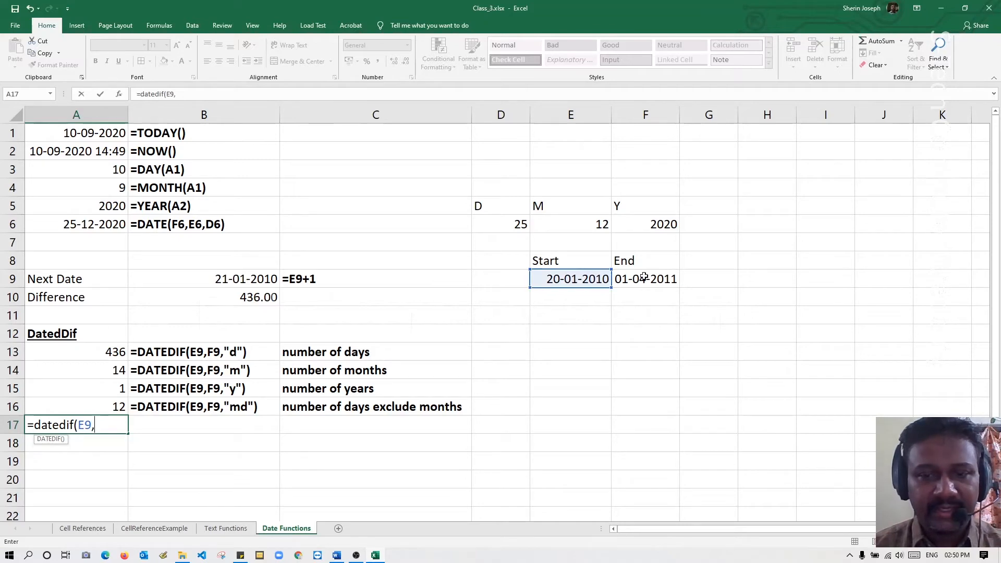
left_click(644, 278)
type(",\"")
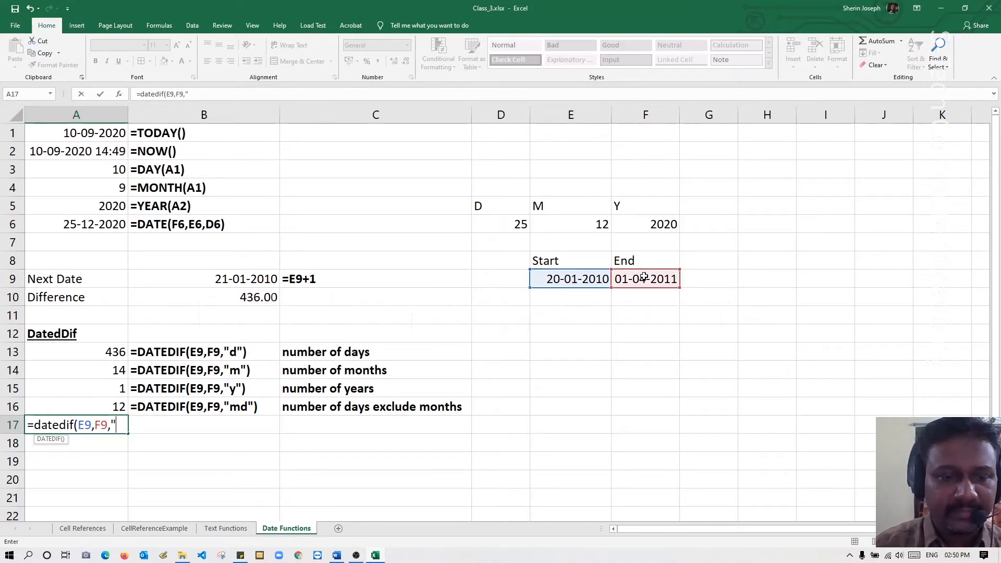
type("y")
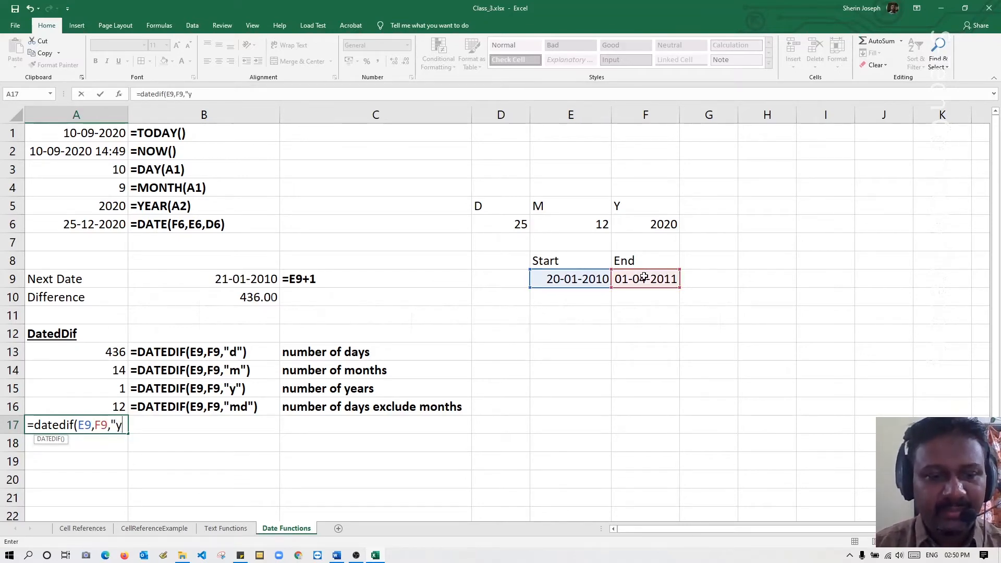
type("m\"")
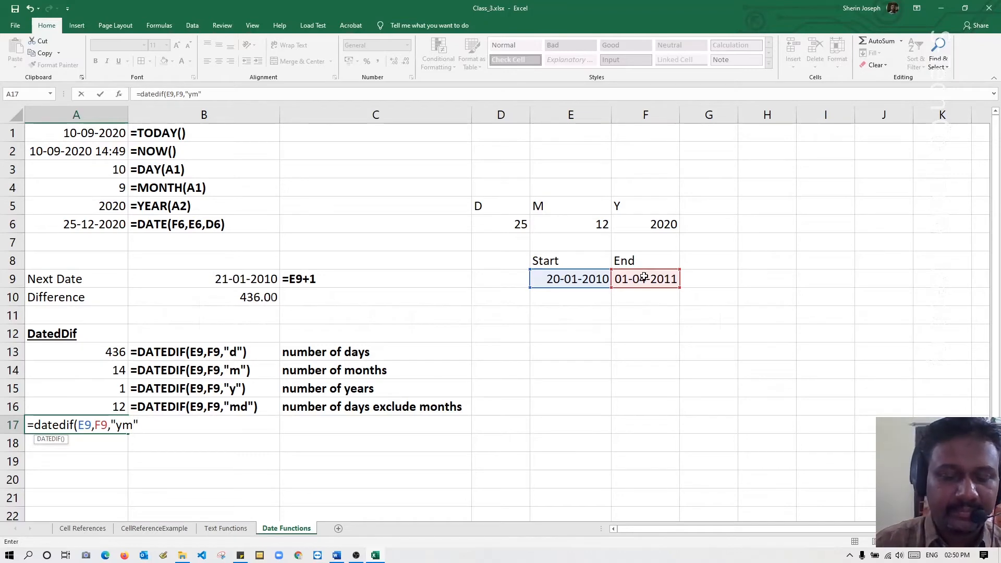
type(")")
key("Return")
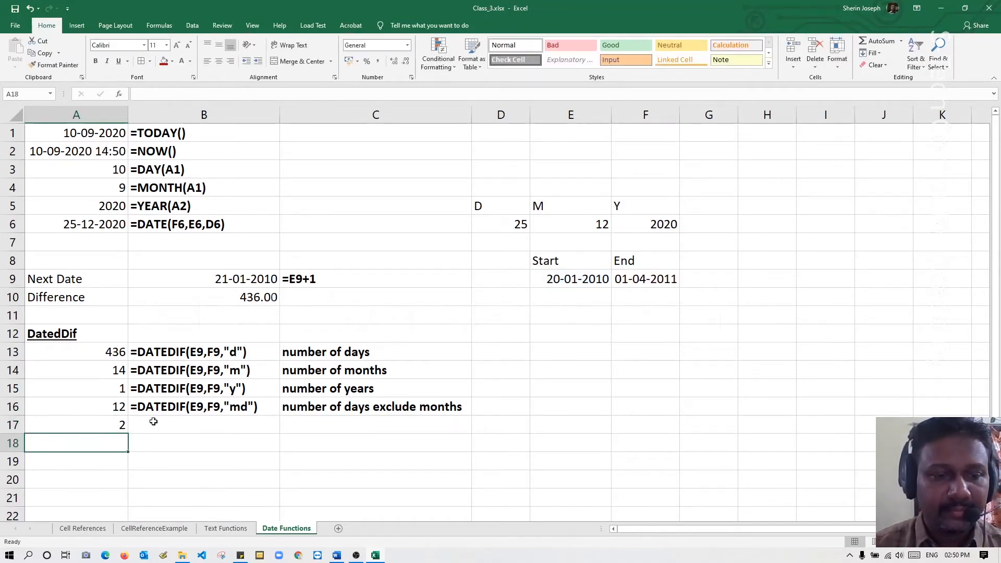
Copy the formula from A17 and put it in B17 as the literal text =DATEDIF(E9,F9,"ym").
double_click(103, 426)
left_click_drag(151, 425, 26, 425)
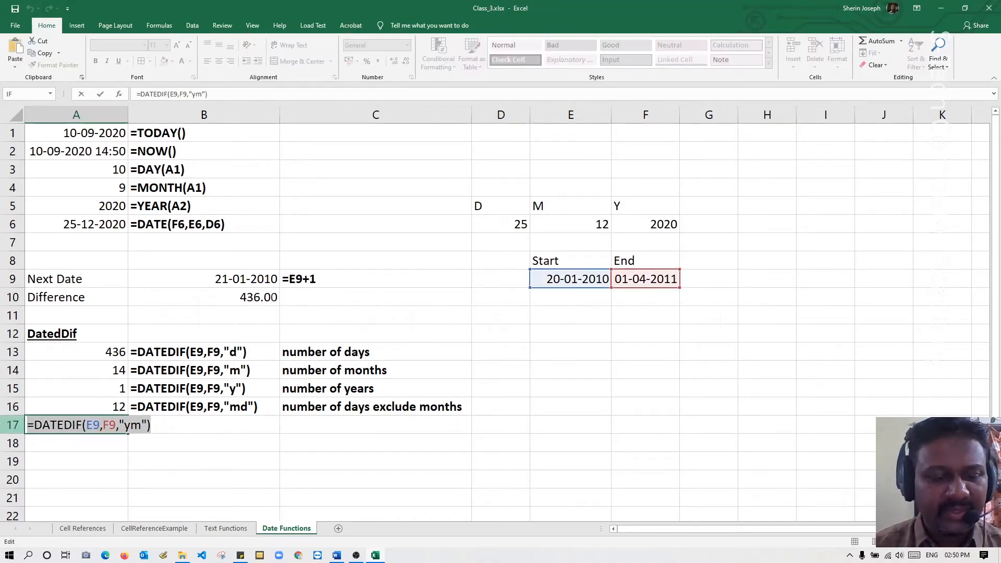
key("Escape")
left_click(144, 423)
type("'")
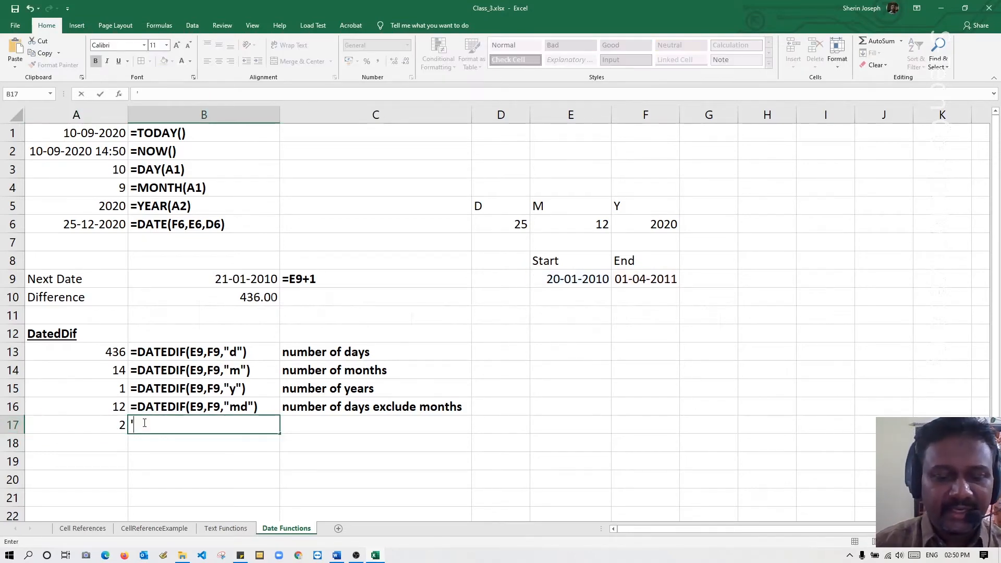
key("ctrl+v")
key("Return")
Copy the description from C14 into C17 and extend it to "number of months exclude years".
left_click(354, 368)
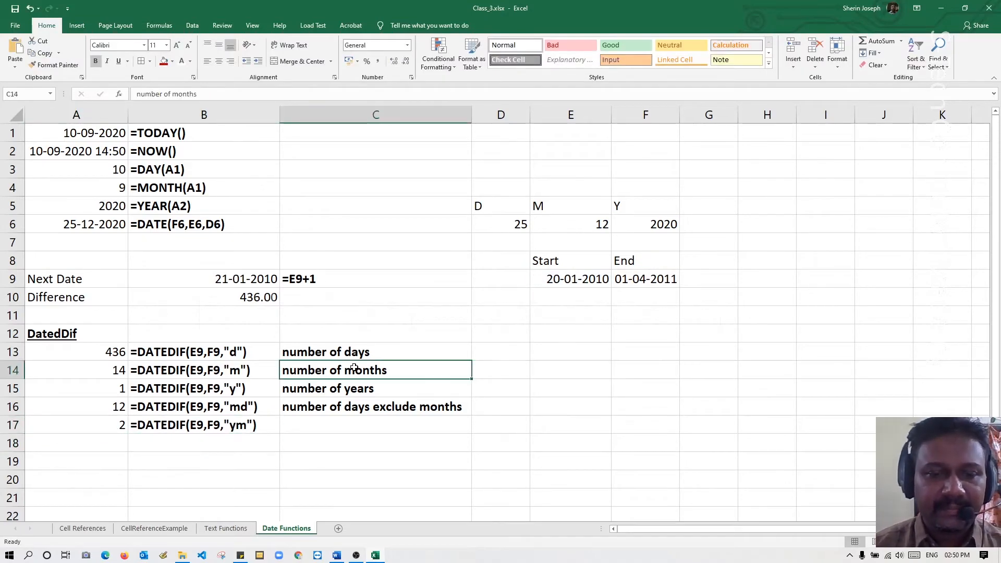
key("ctrl+c")
left_click(350, 422)
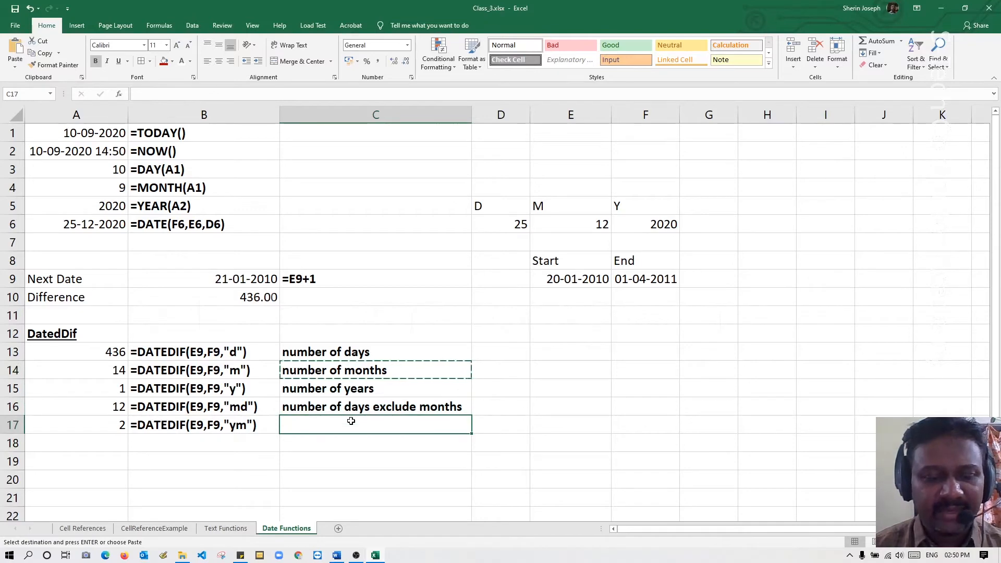
key("ctrl+v")
double_click(400, 424)
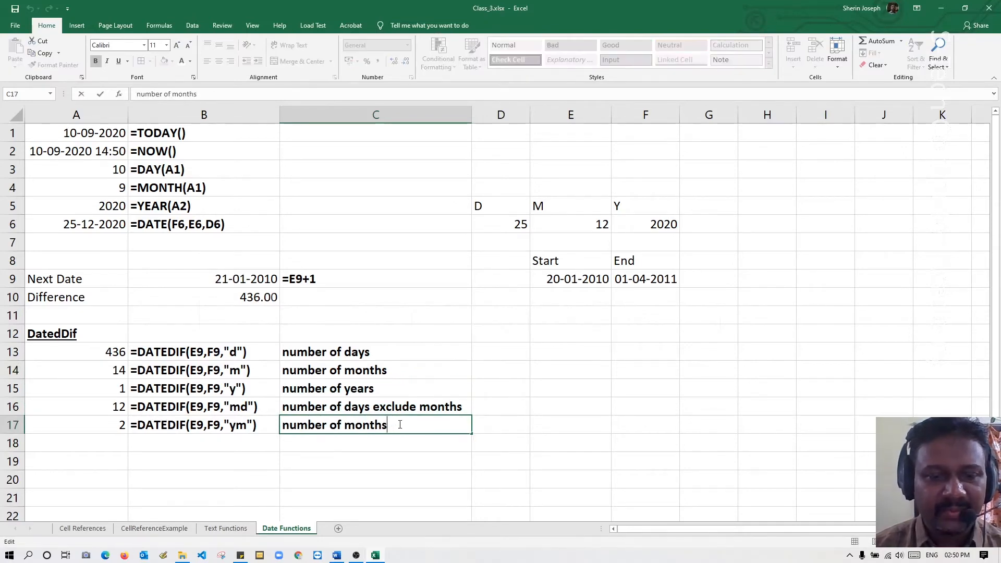
type("exc")
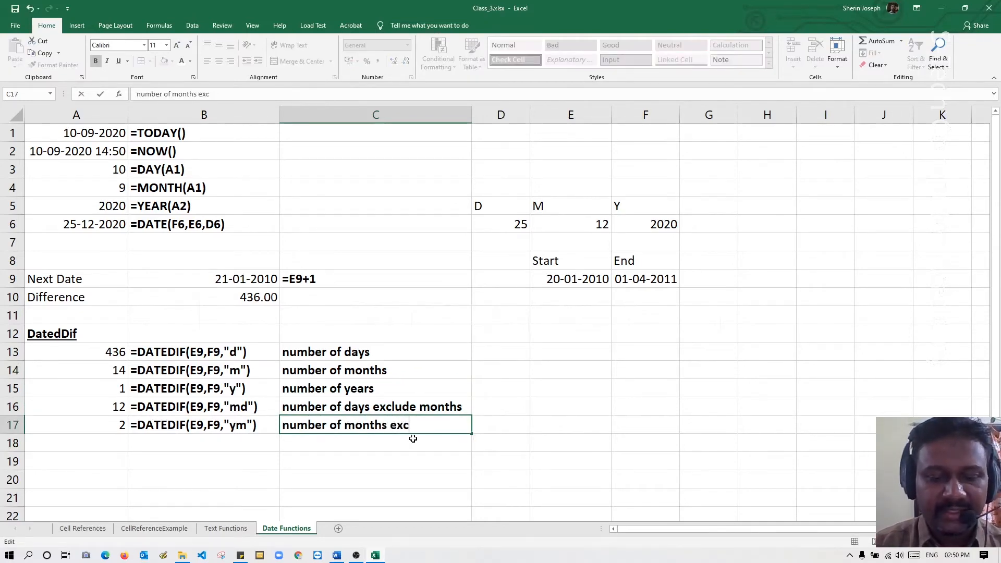
type("e")
key("BackSpace")
type("lu")
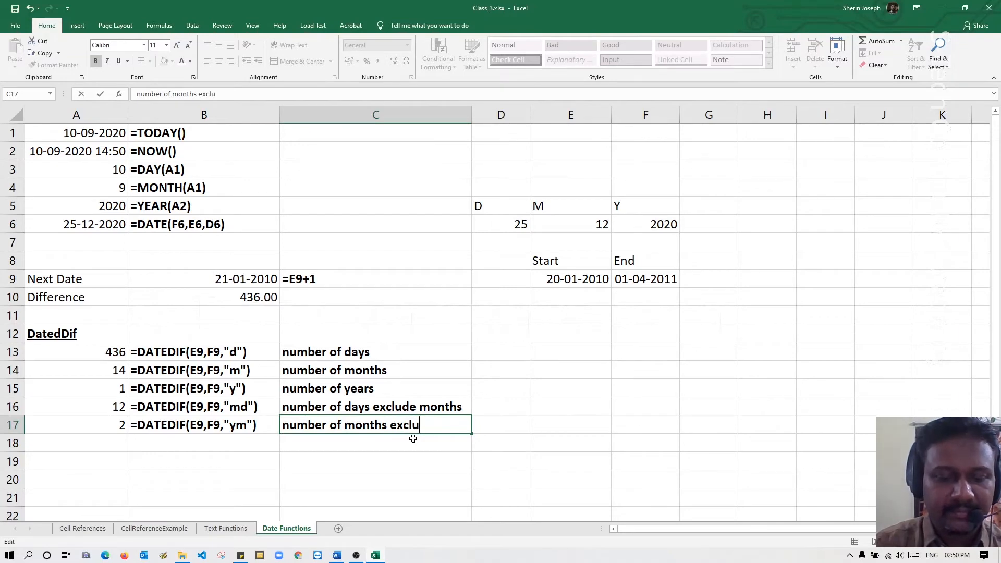
type("de yea")
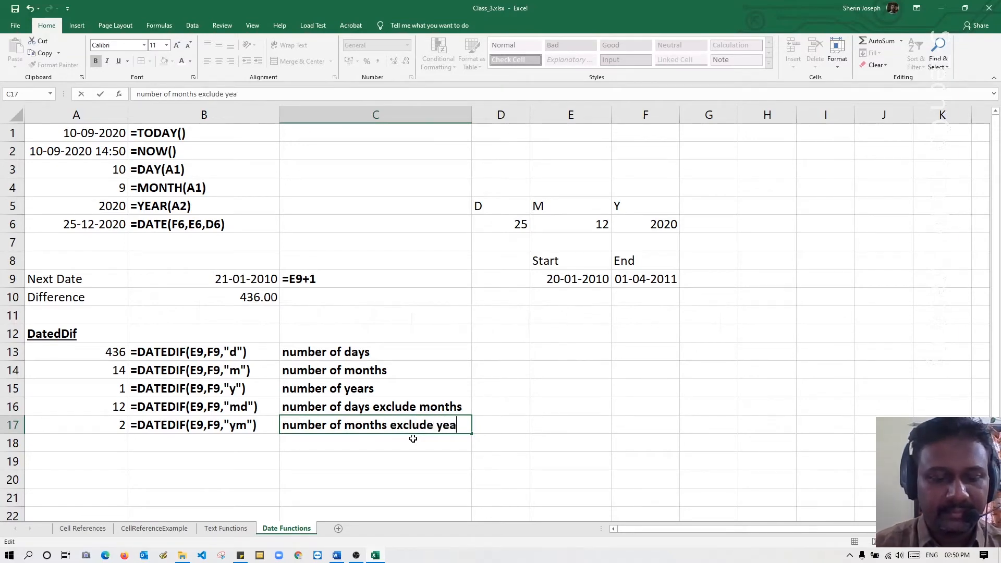
type("rs")
key("Return")
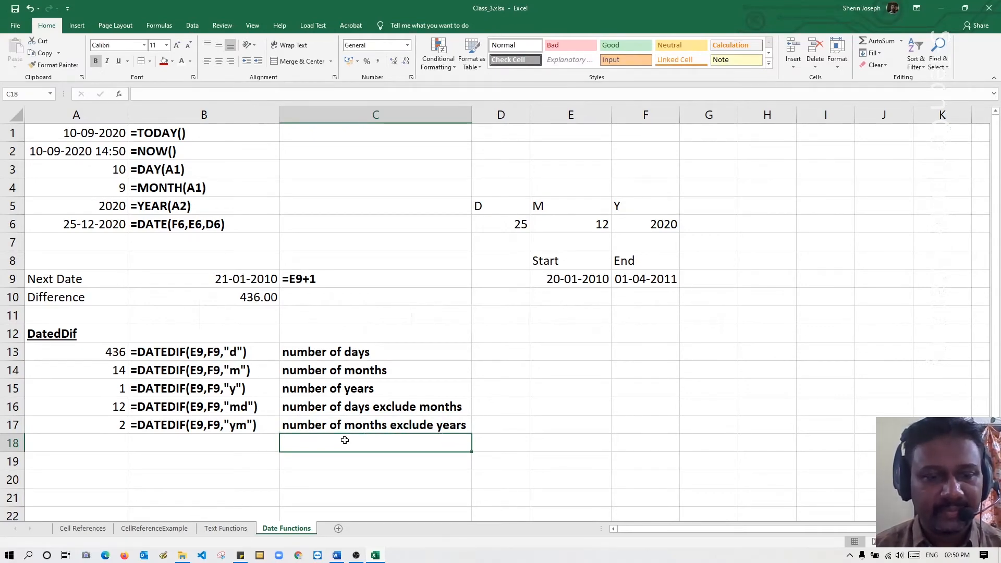
Calculate the days between the start and end dates, ignoring whole years, in cell A18 with =DATEDIF(E9,F9,"yd").
left_click(123, 443)
type("=")
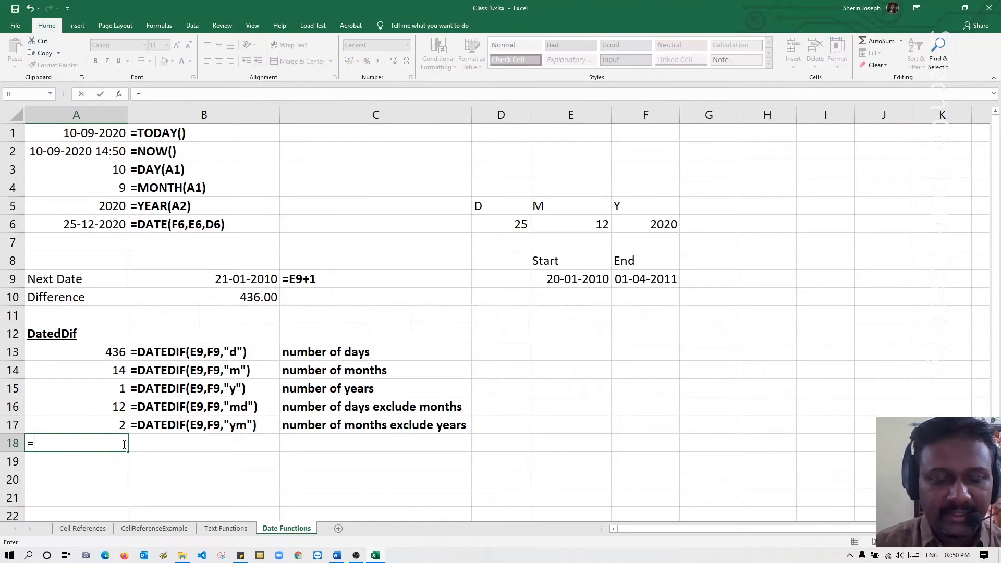
type("datedif(")
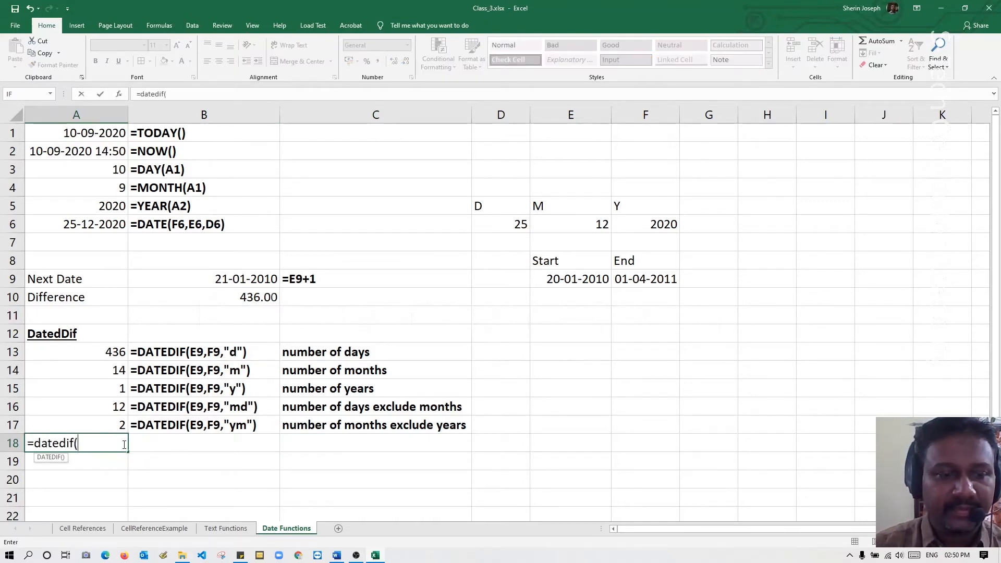
left_click(588, 280)
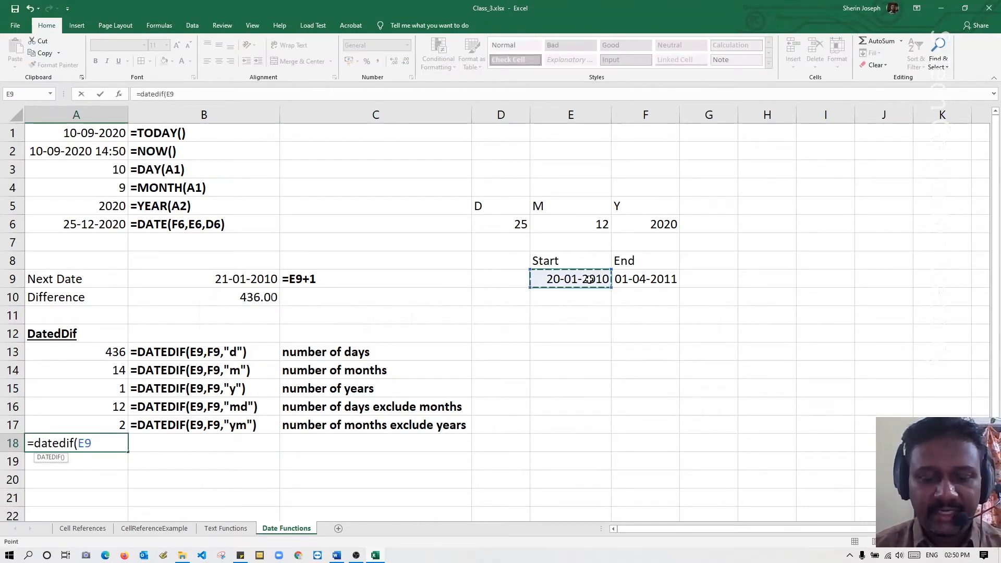
type(",")
left_click(648, 282)
type(",\"")
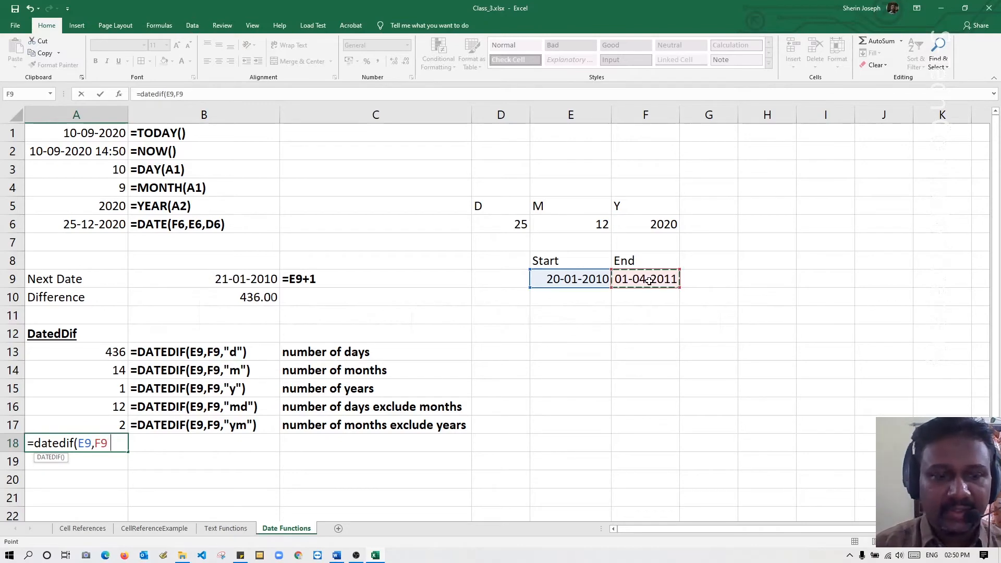
type("yd\")")
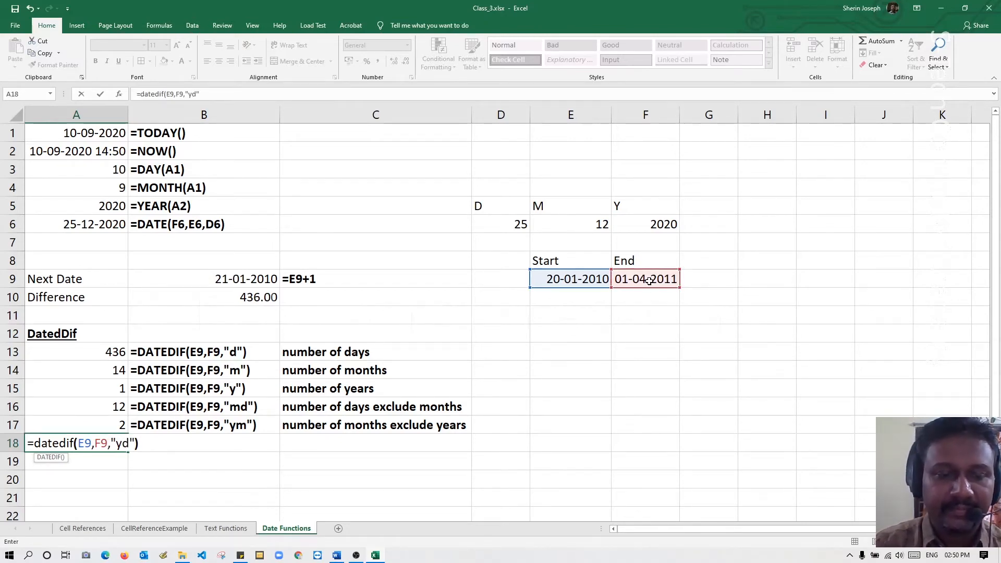
key("Return")
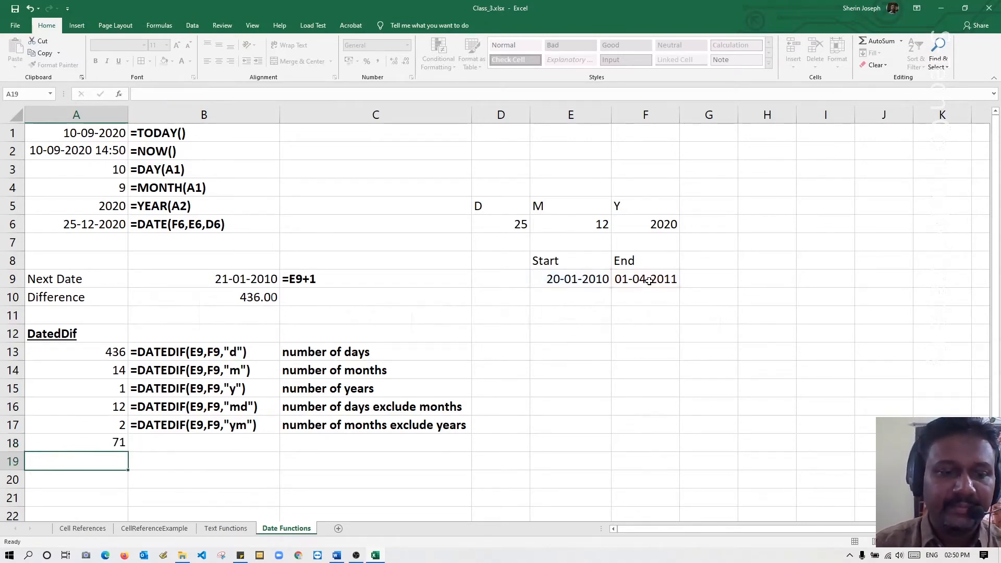
Copy the formula from A18 and put it in B18 as the literal text =DATEDIF(E9,F9,"yd").
double_click(94, 442)
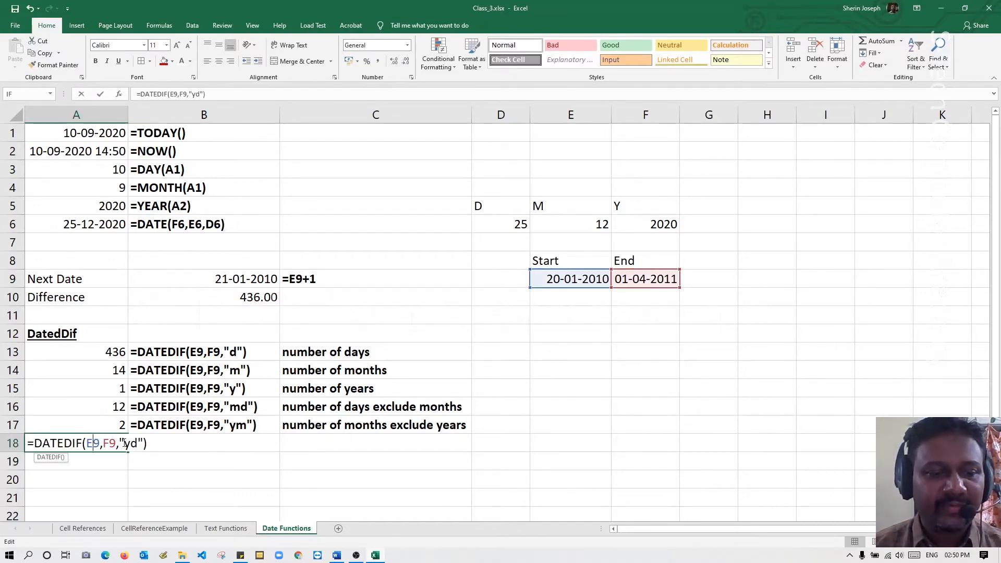
left_click_drag(147, 442, 27, 442)
key("ctrl+c")
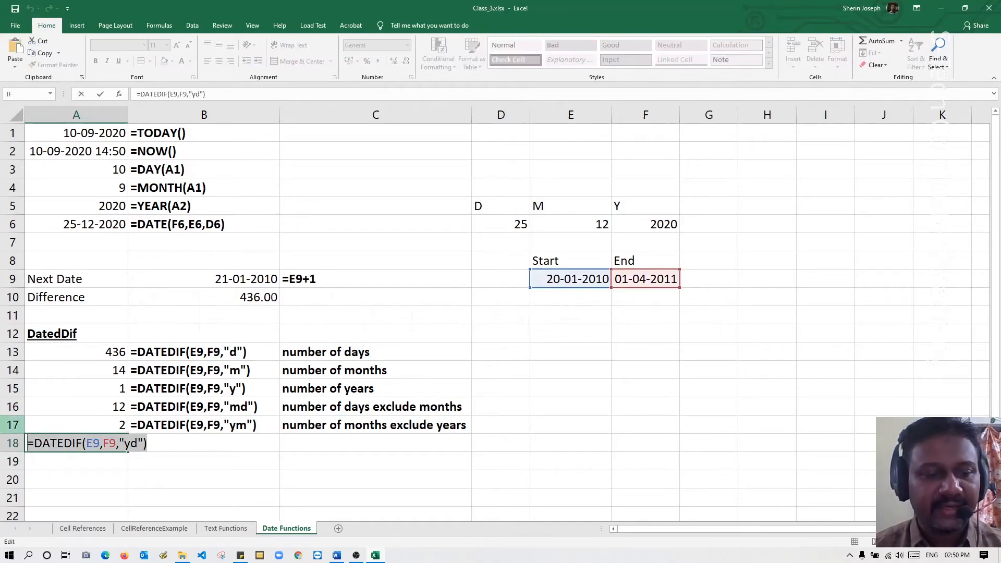
key("Escape")
left_click(147, 443)
type("'")
key("ctrl+v")
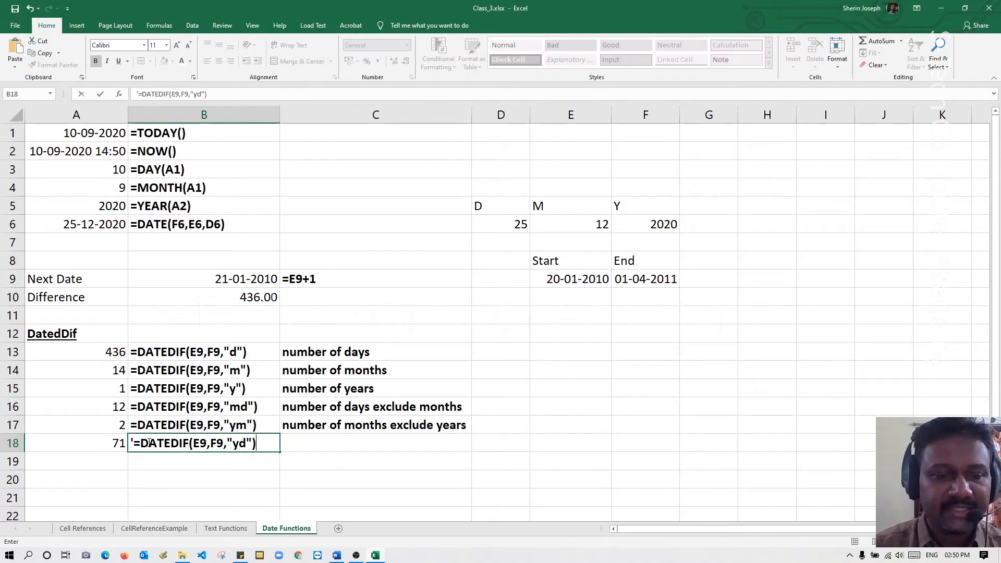
key("Return")
Copy the description from C13 into C18 and extend it to "number of days exclude years".
left_click(337, 394)
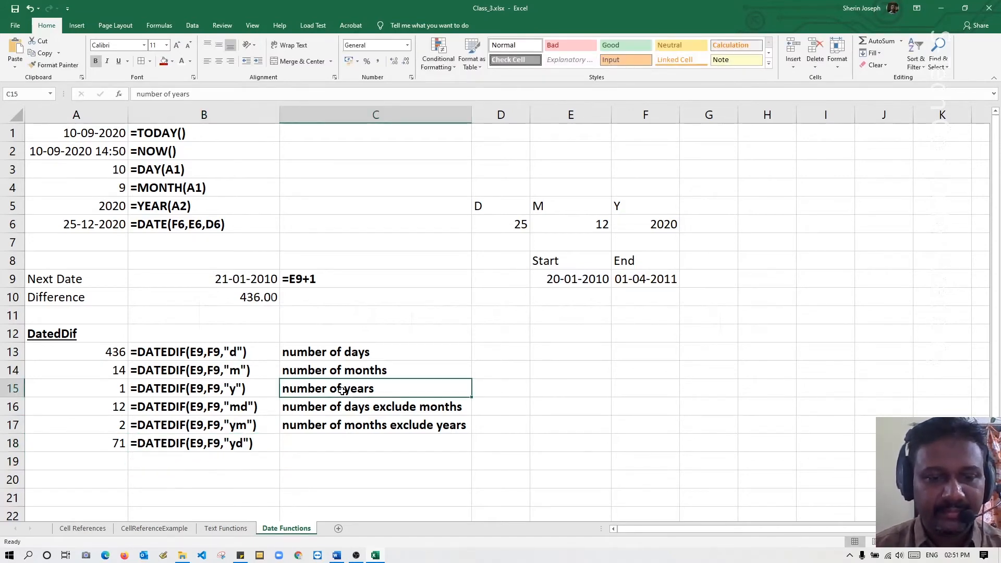
left_click(359, 353)
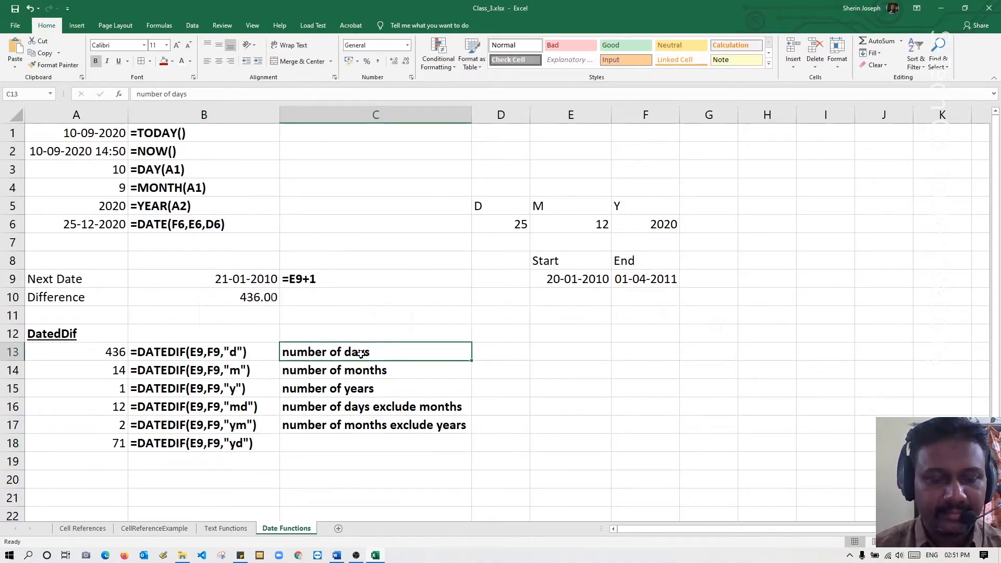
key("ctrl+c")
left_click(344, 442)
key("ctrl+v")
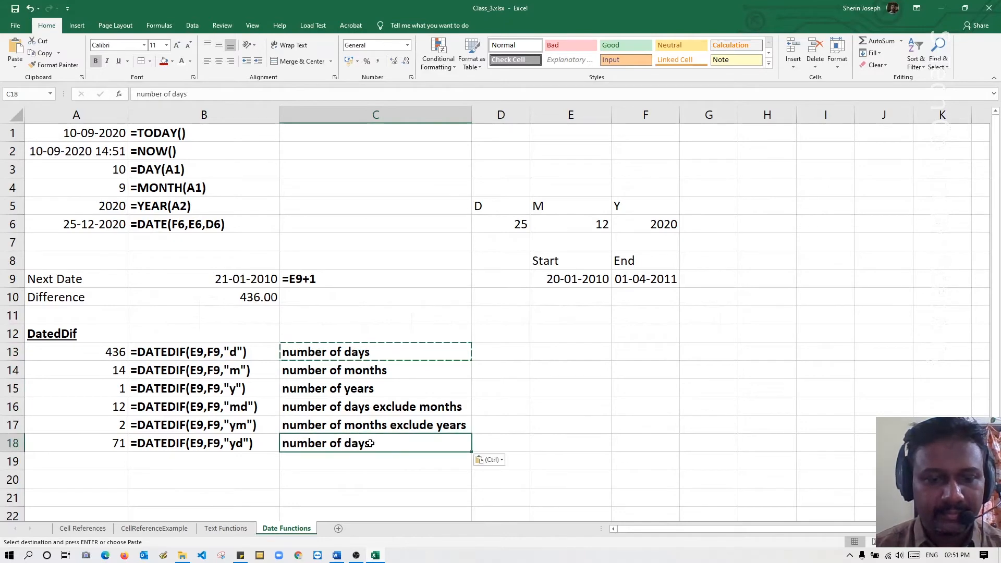
key("F2")
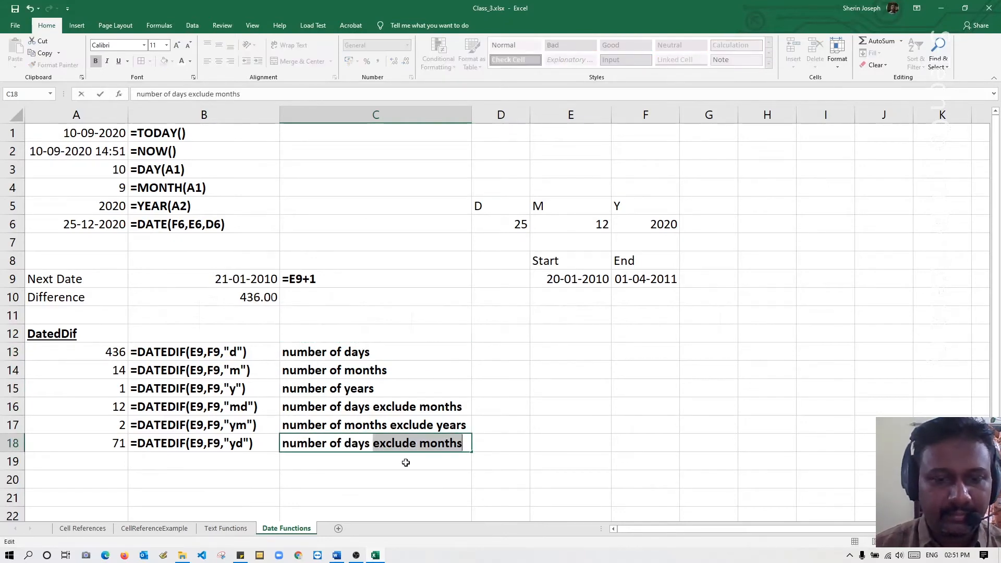
left_click_drag(419, 443, 488, 443)
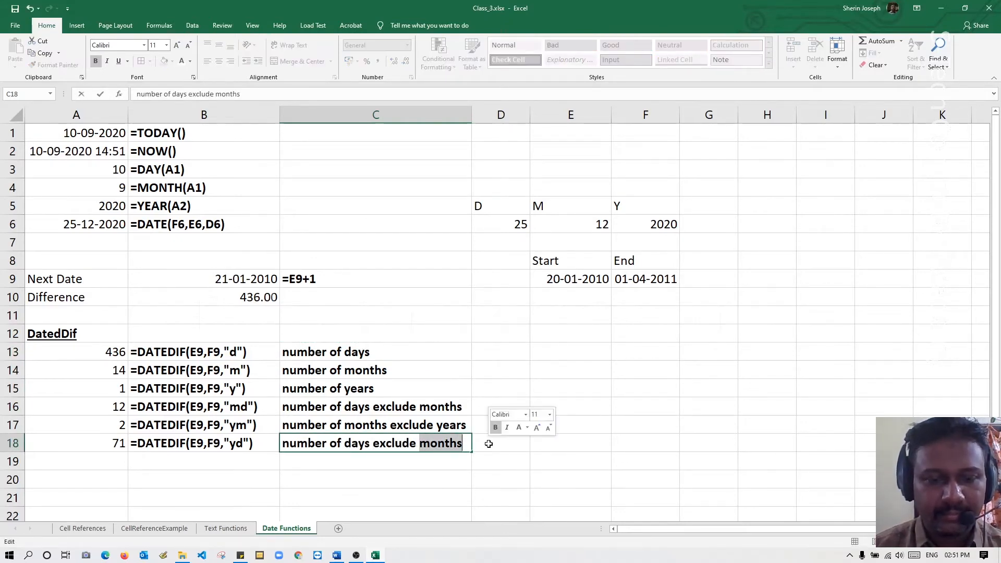
type("years")
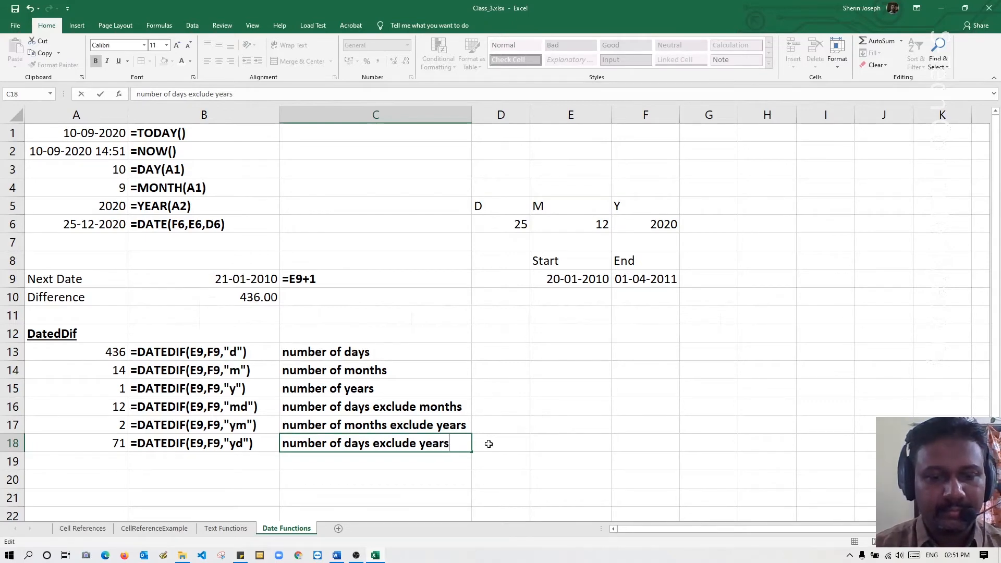
key("Return")
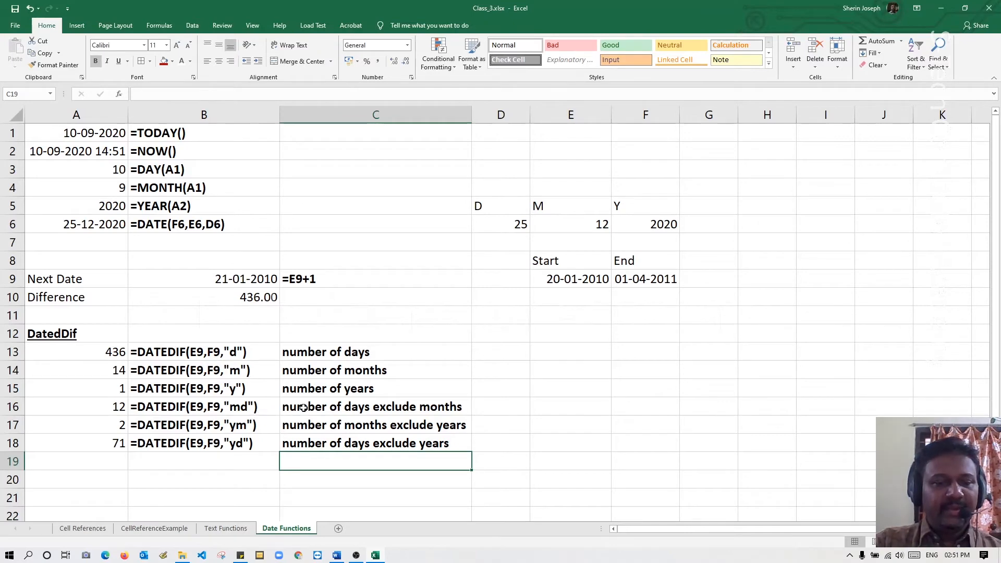
left_click(118, 391)
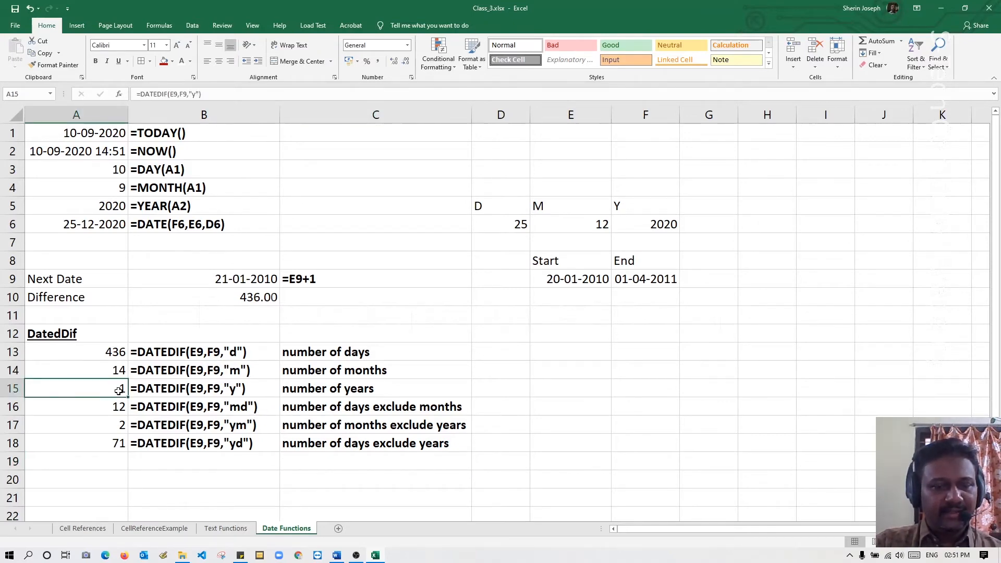
left_click(120, 423)
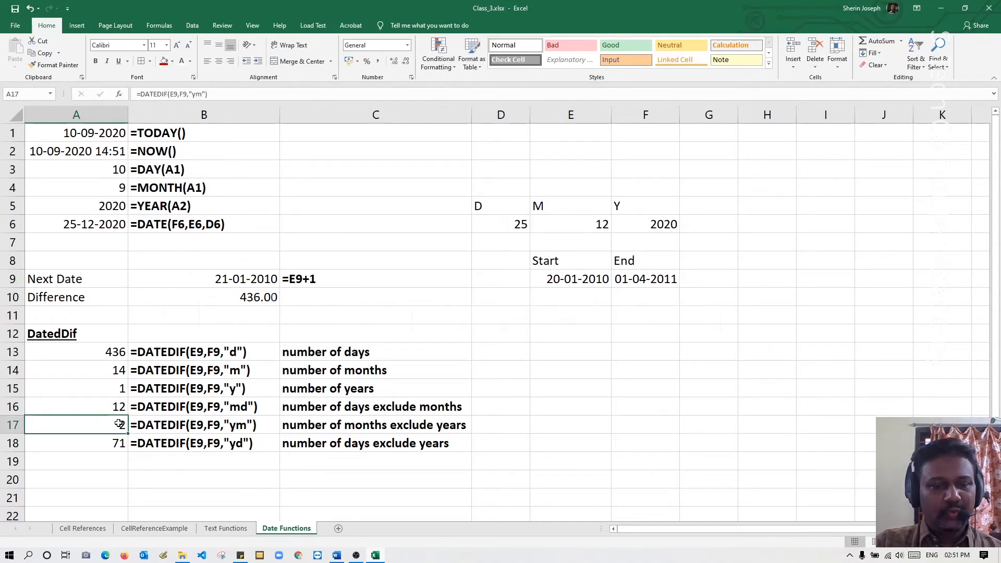
left_click(119, 407)
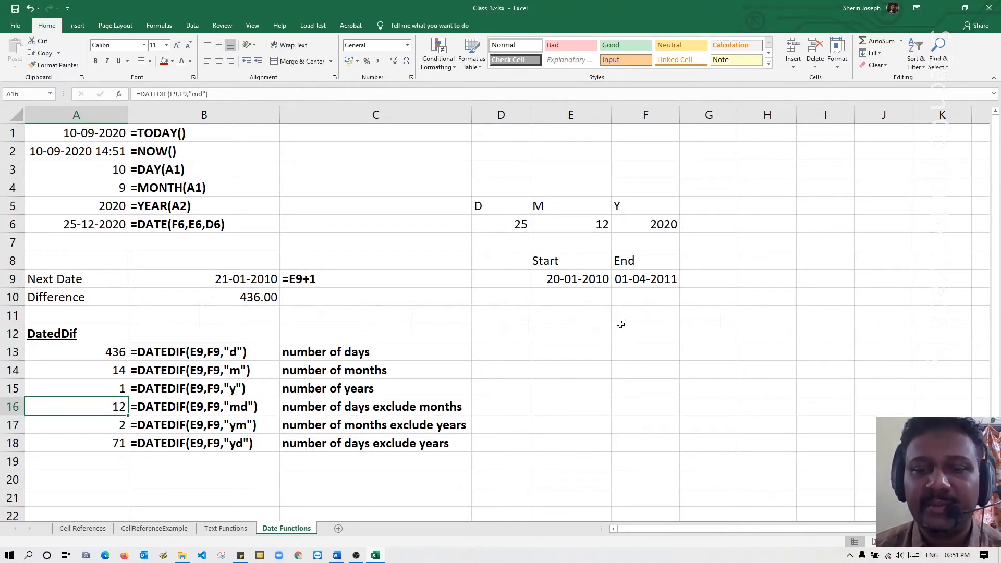
Enter the label "Days to complete" in cell E11, below the start and end dates.
left_click(594, 317)
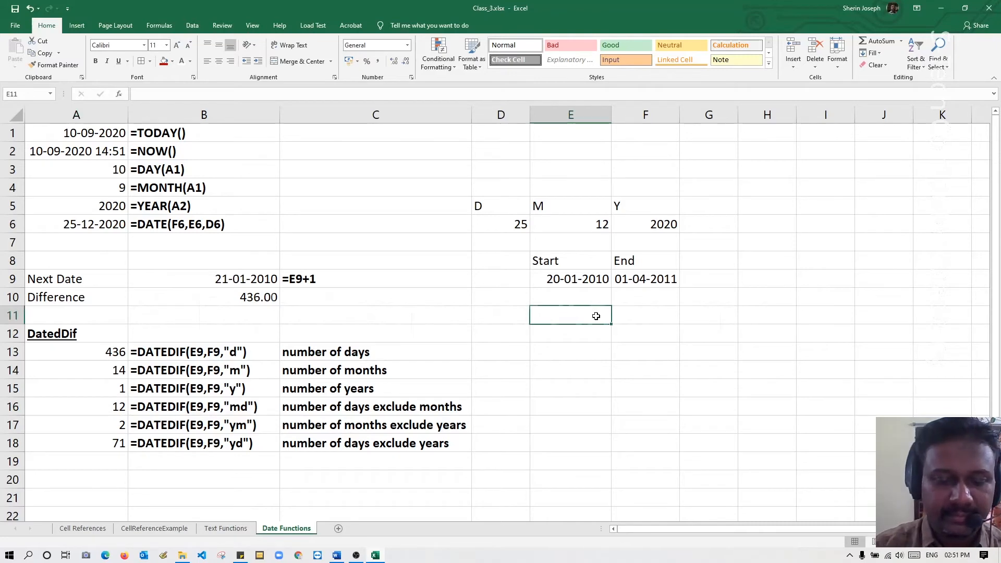
type("Day")
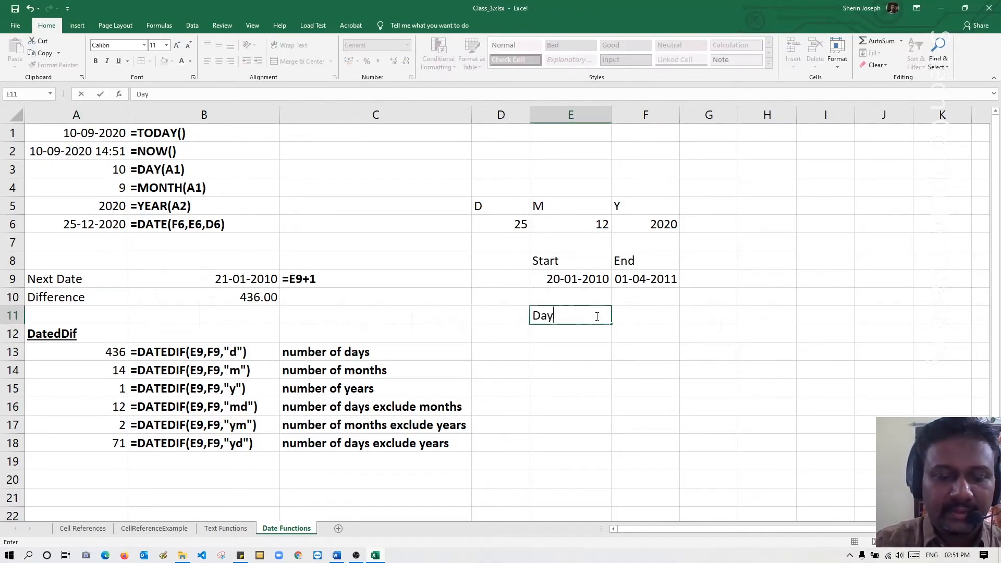
type("s to c")
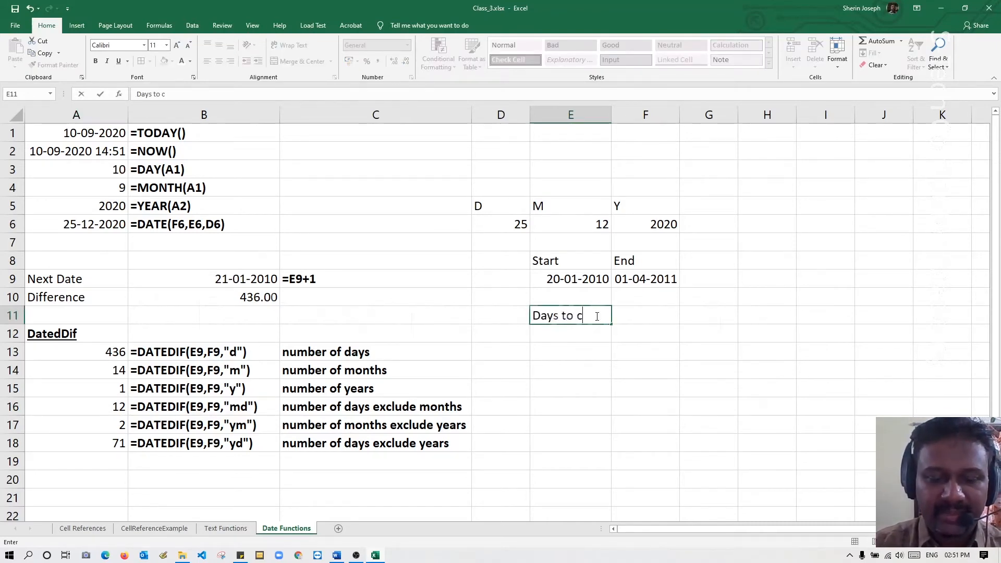
type("omple")
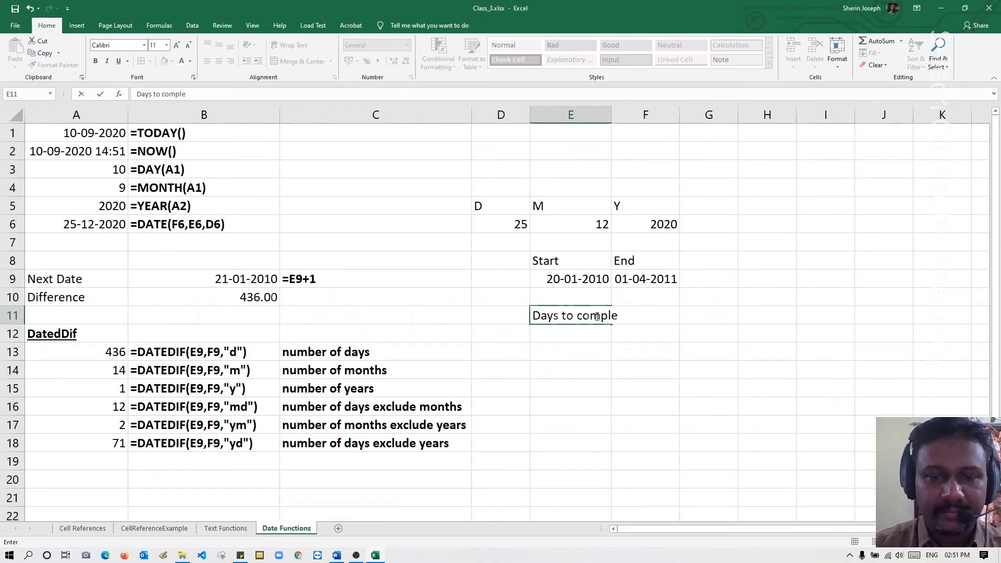
type("te")
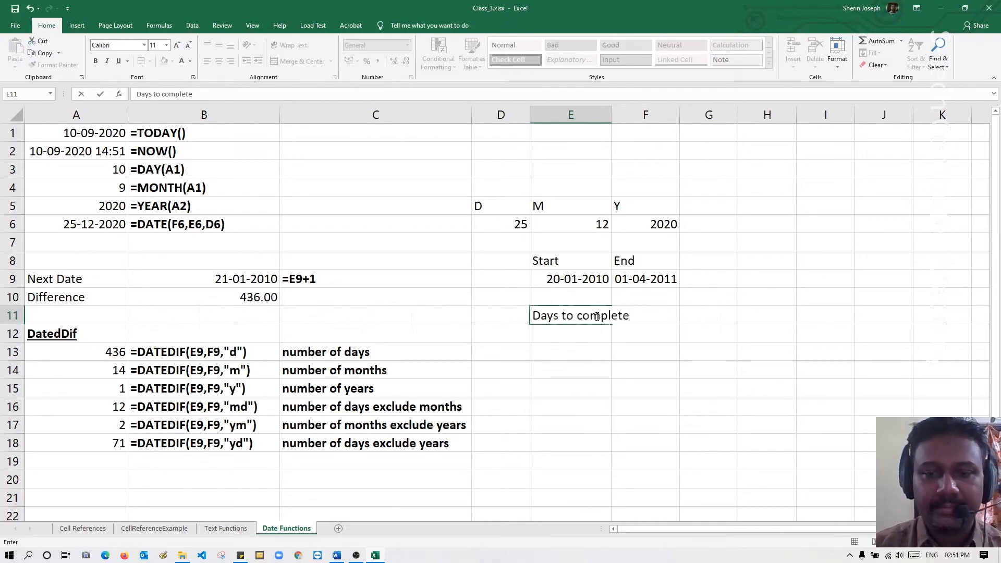
key("Return")
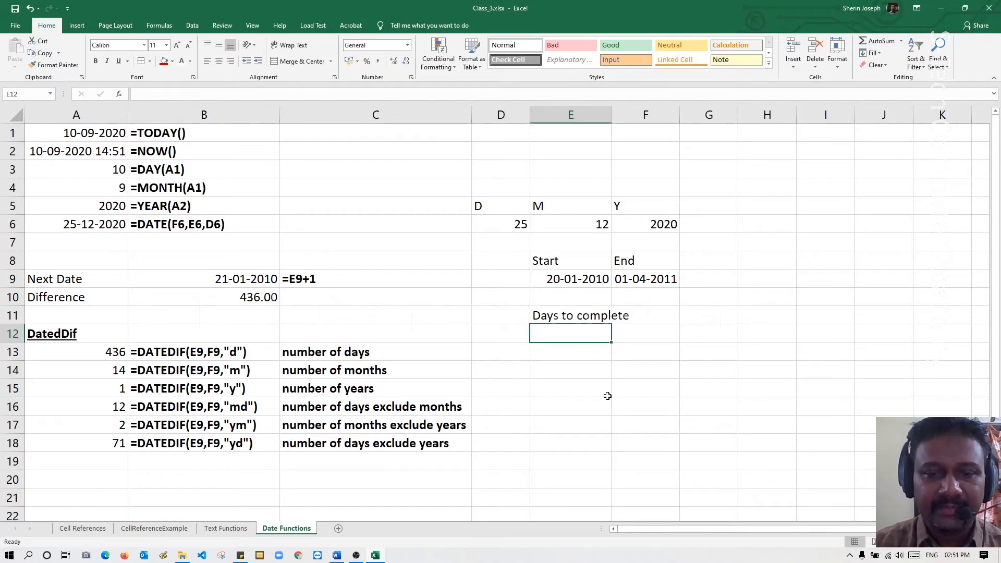
Start a formula in cell E12 with the whole years between the start and end dates: =datedif(E9,F9,"y").
type("=")
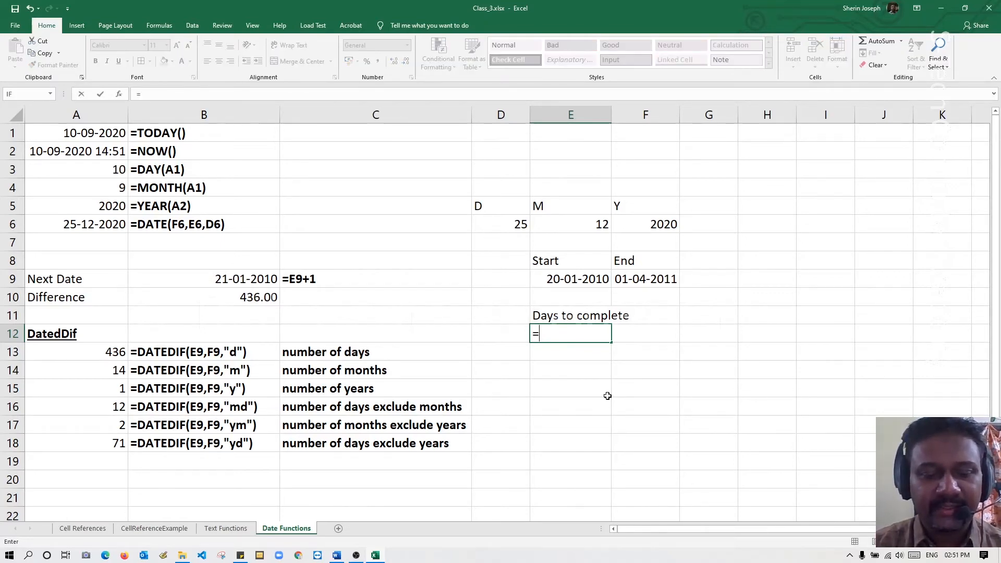
type("date")
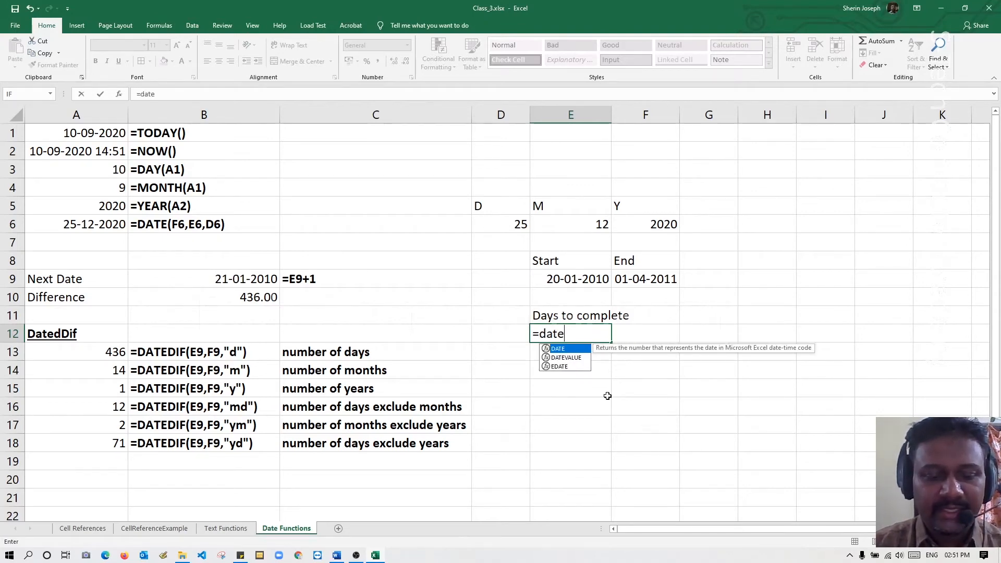
type("dif (")
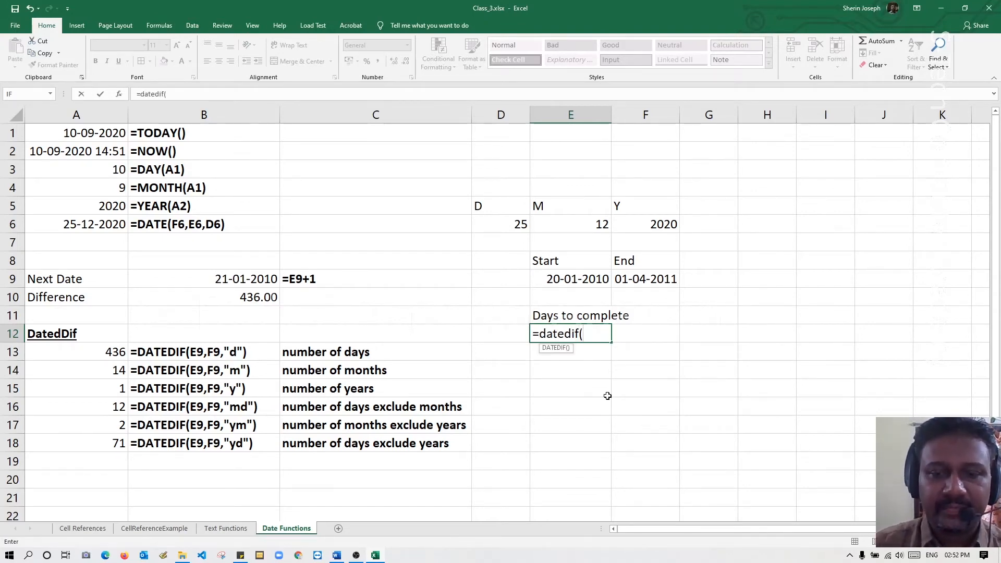
left_click(558, 279)
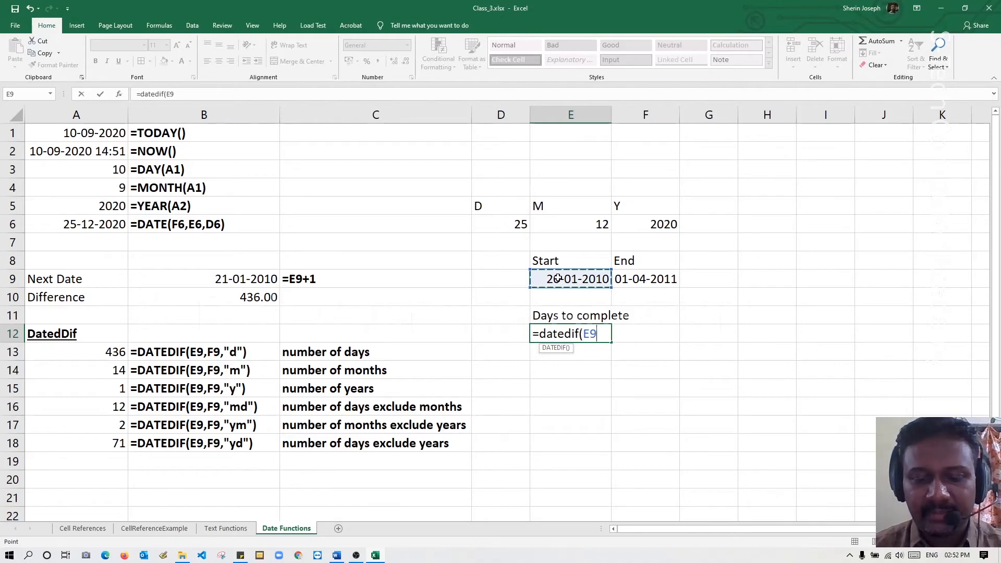
type(",")
left_click(636, 280)
type(",")
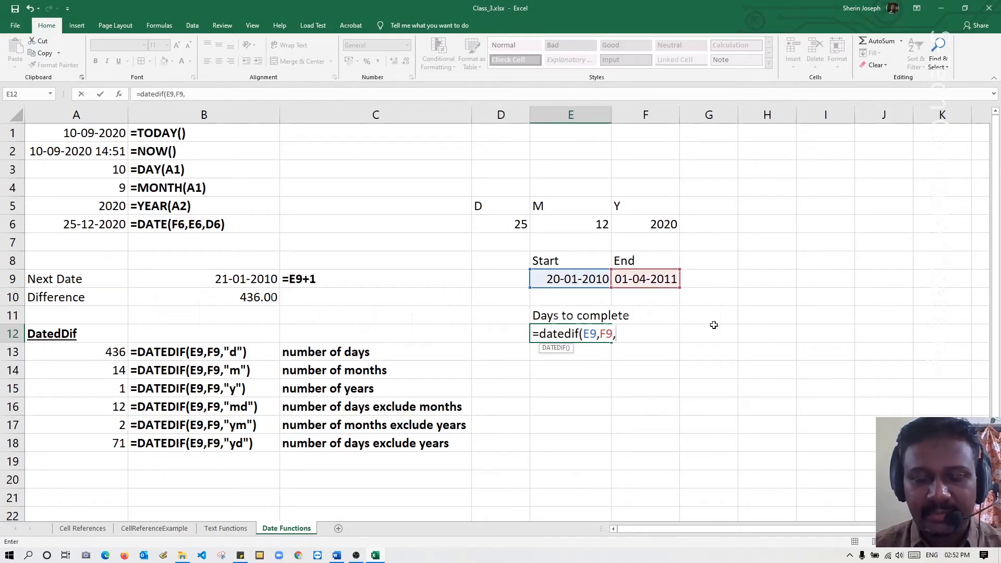
type("\"y\"")
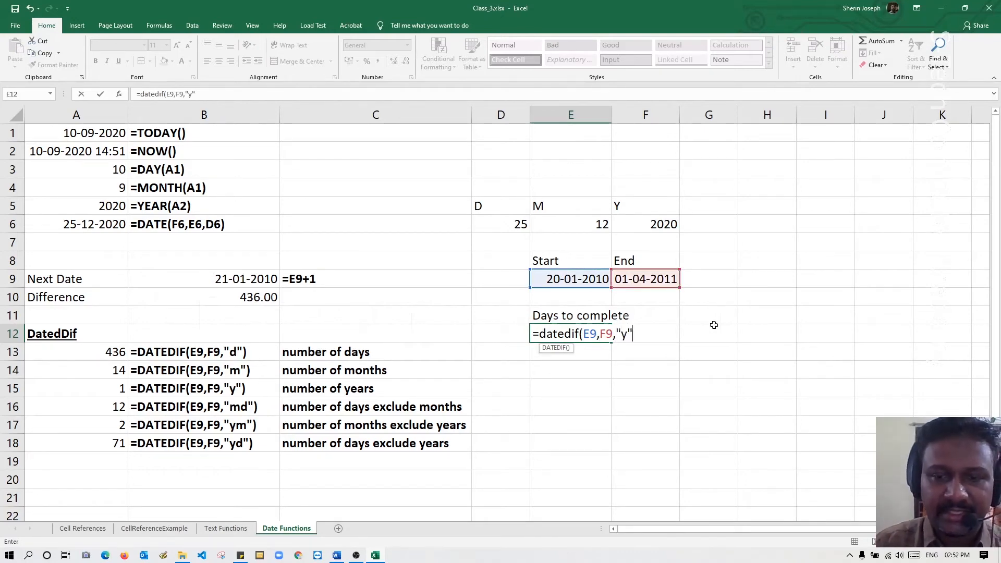
type(")")
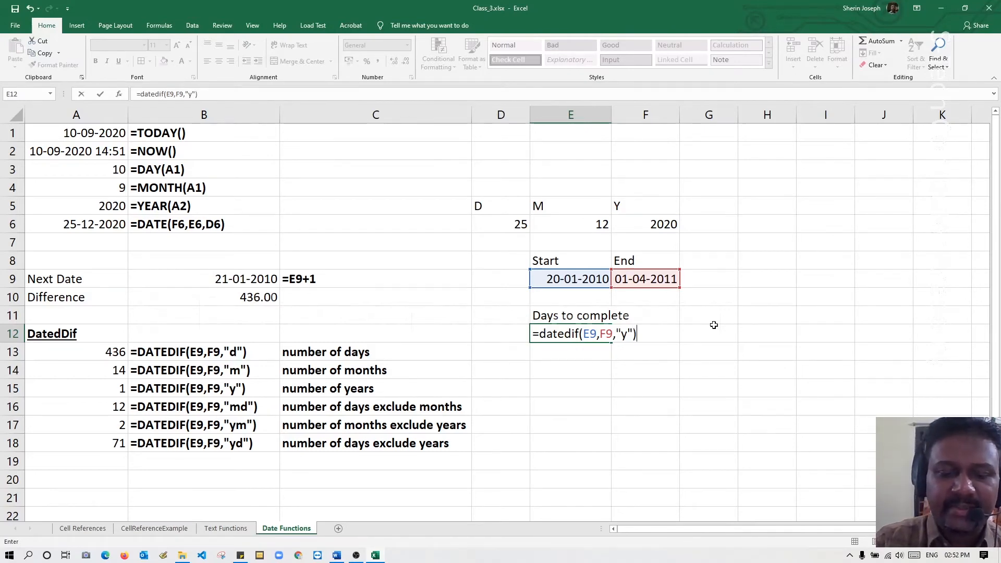
type("&\"")
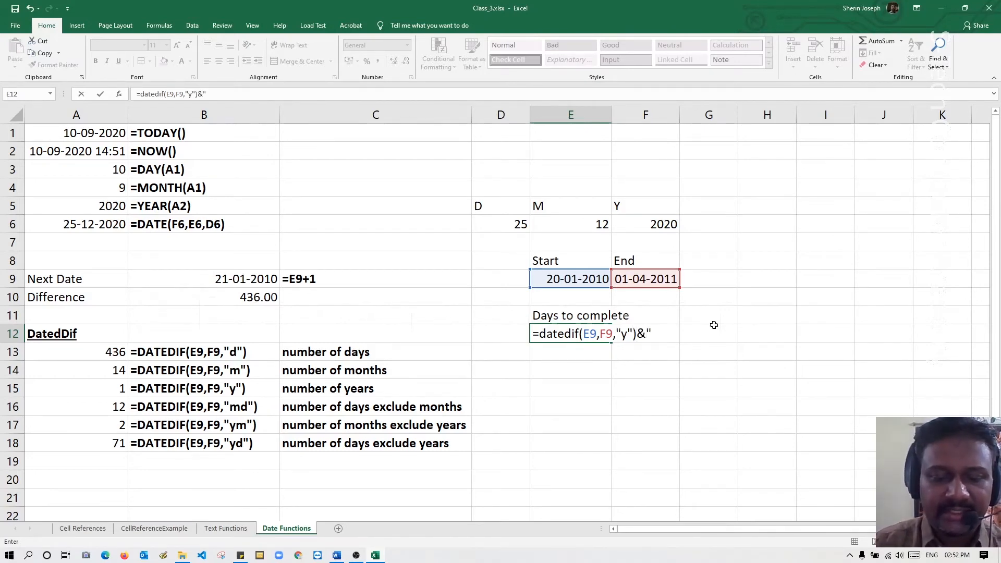
type(" years")
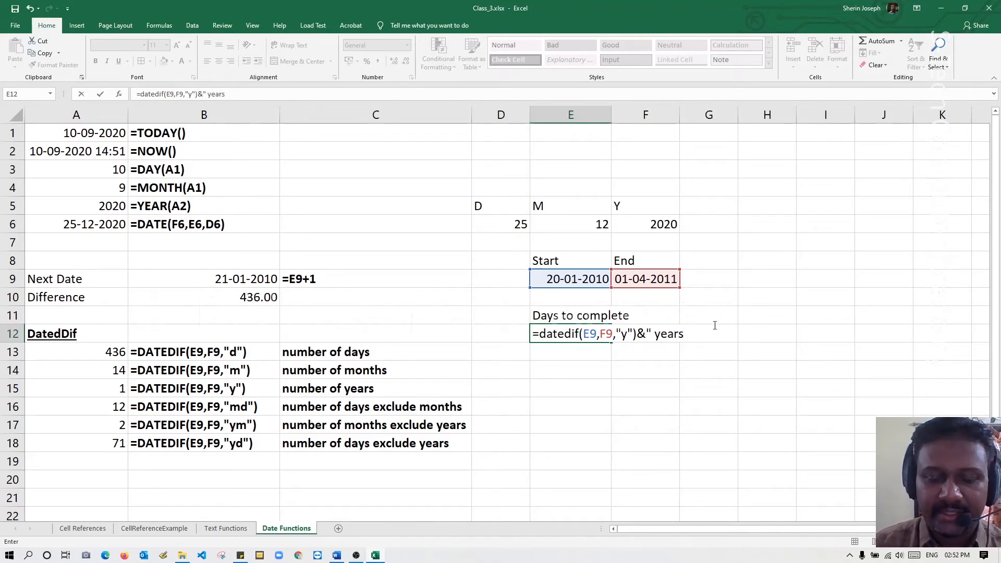
type(",")
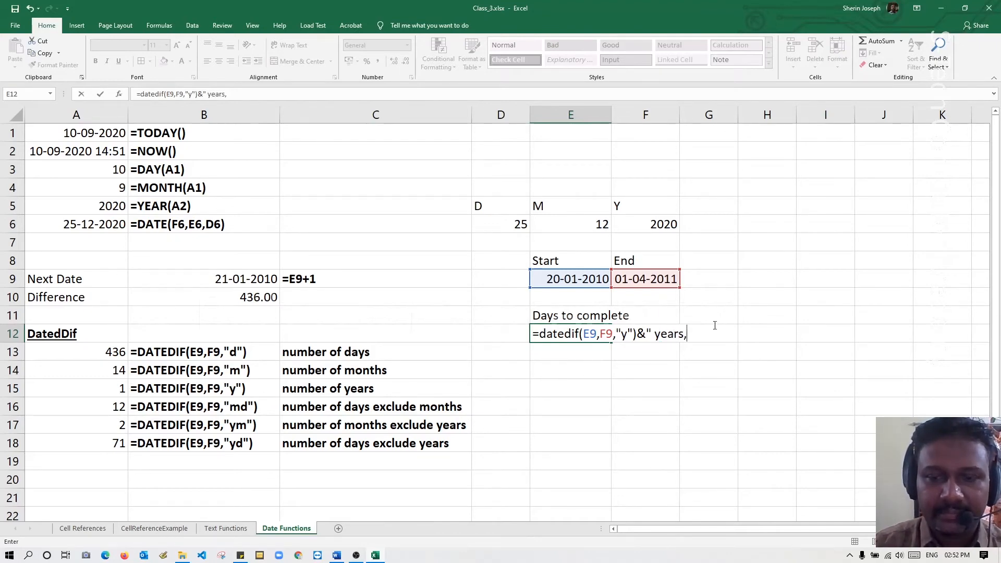
type("\"")
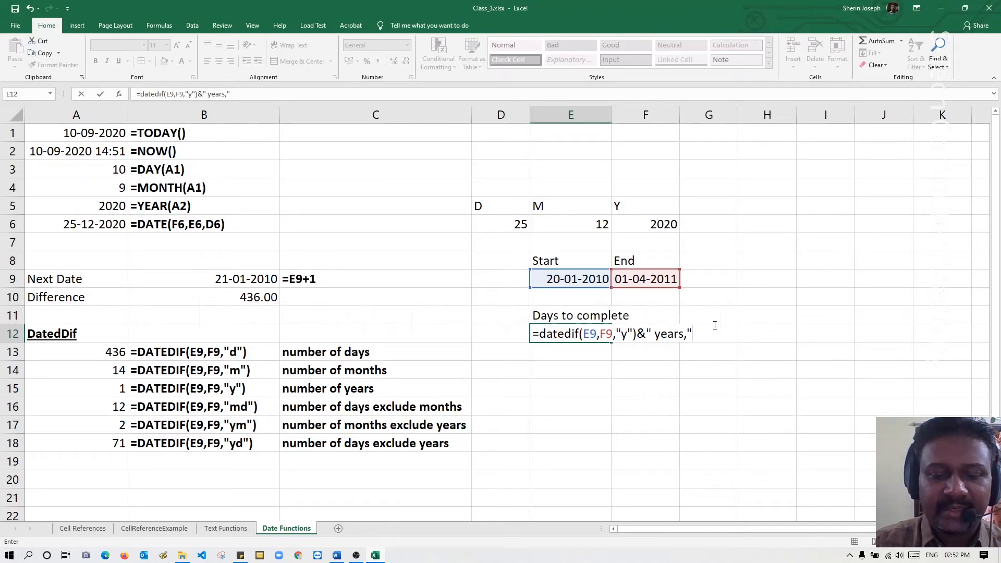
type("&")
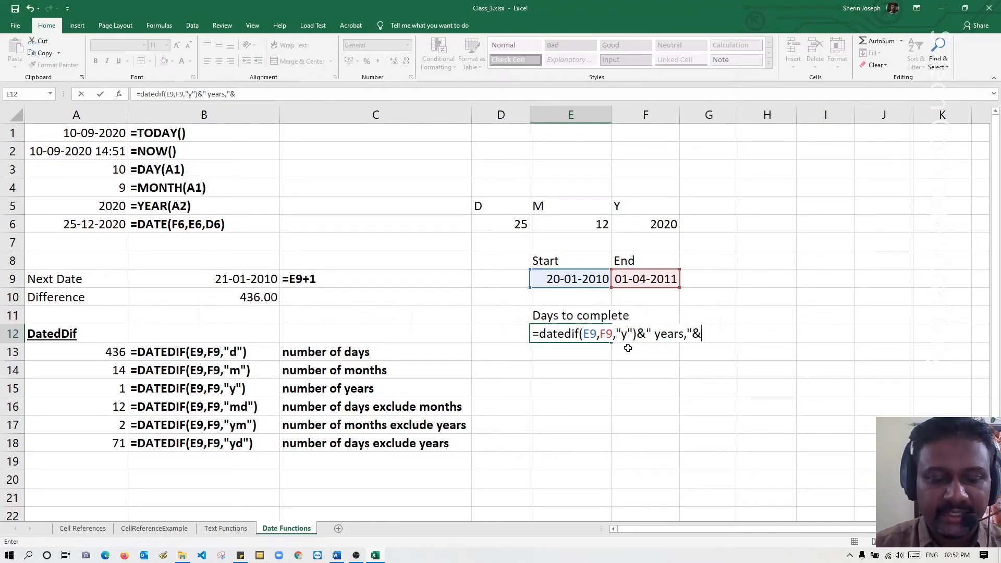
type("datedi")
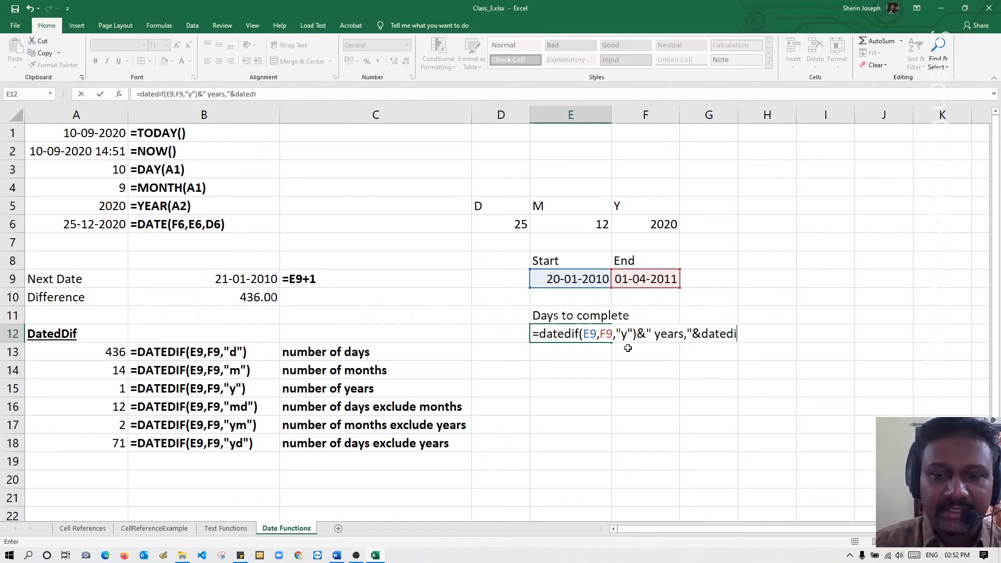
type("f")
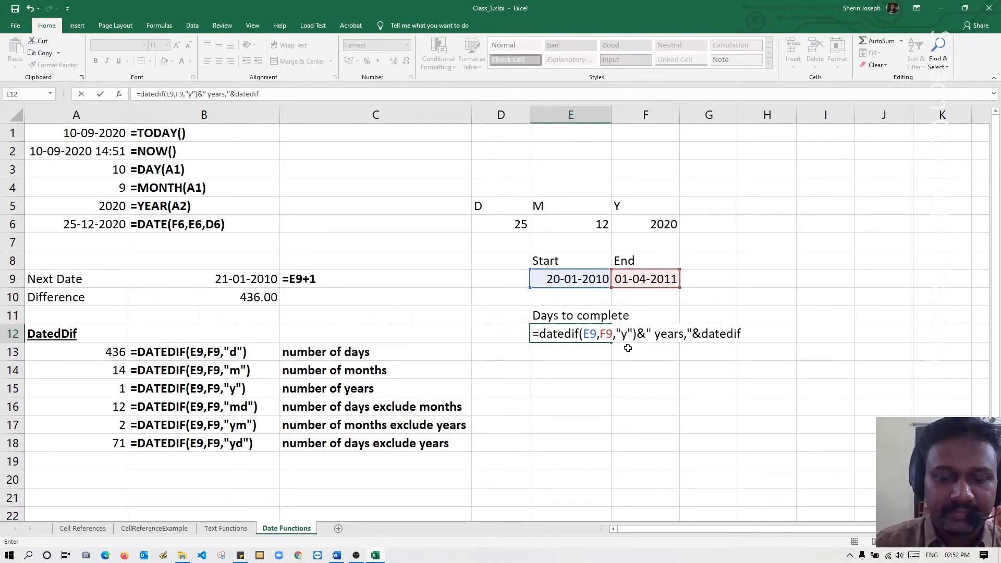
type("(")
Extend the E12 formula with the months excluding years by joining &datedif(E9,F9,"ym").
left_click(581, 276)
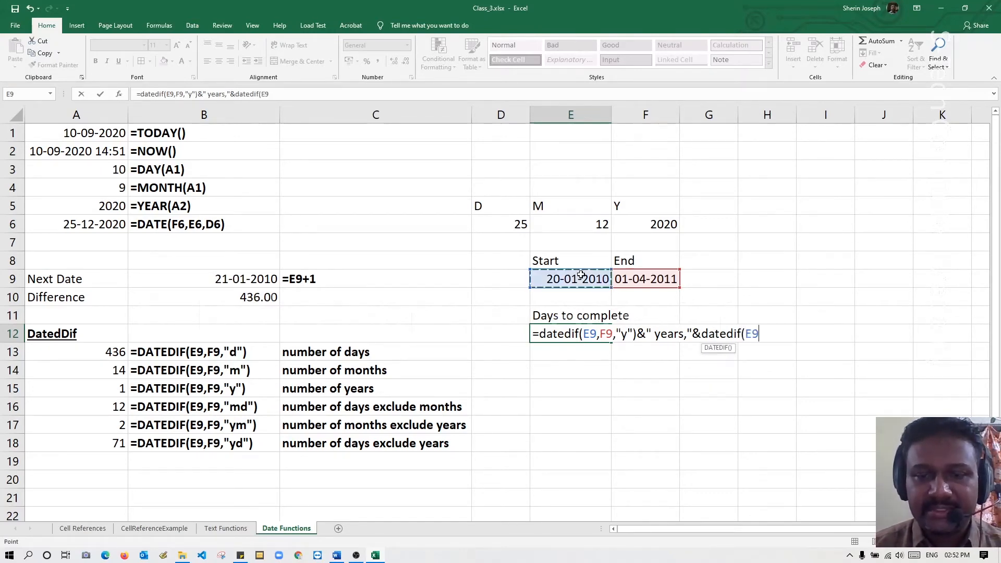
type(",")
left_click(649, 280)
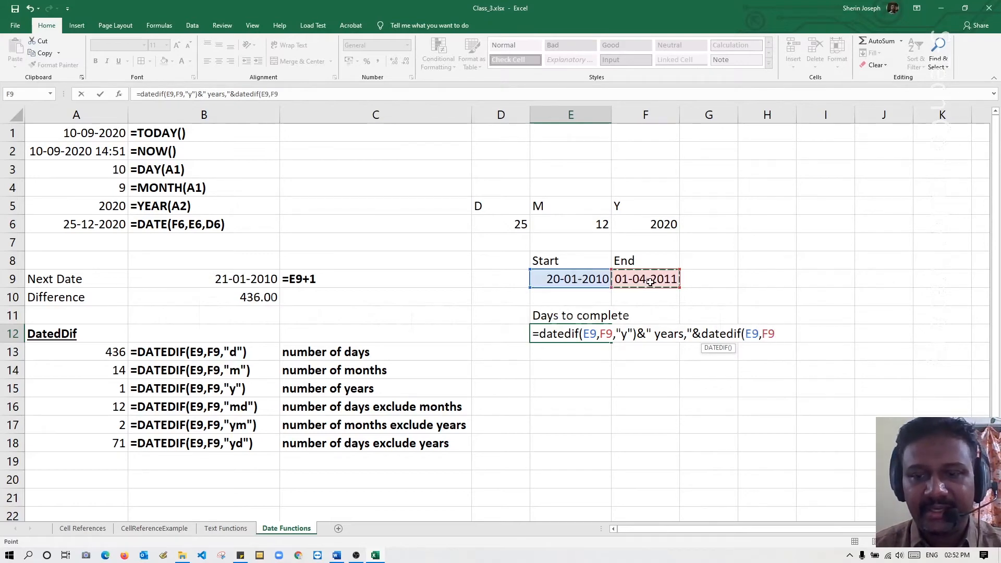
type(",\"")
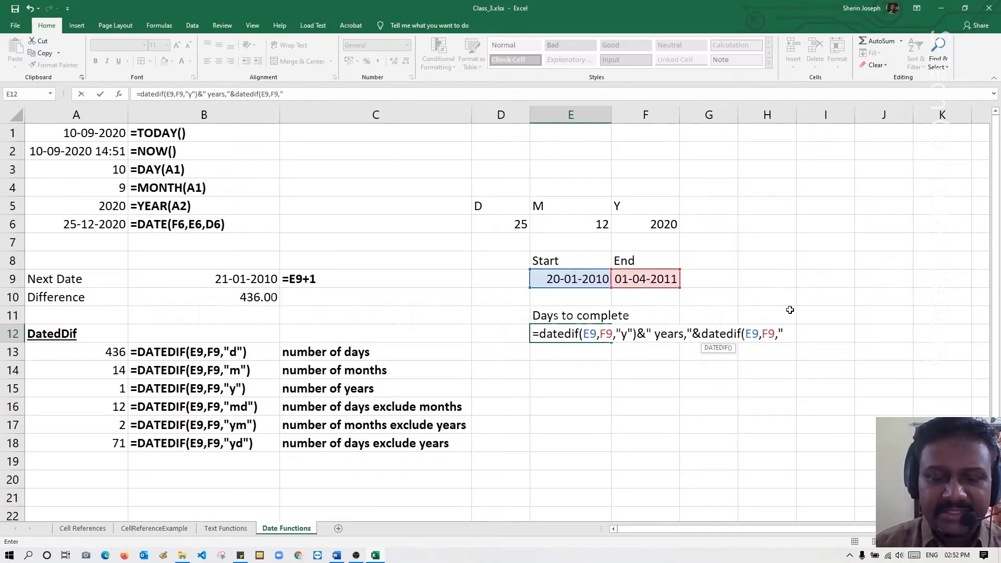
type("ym")
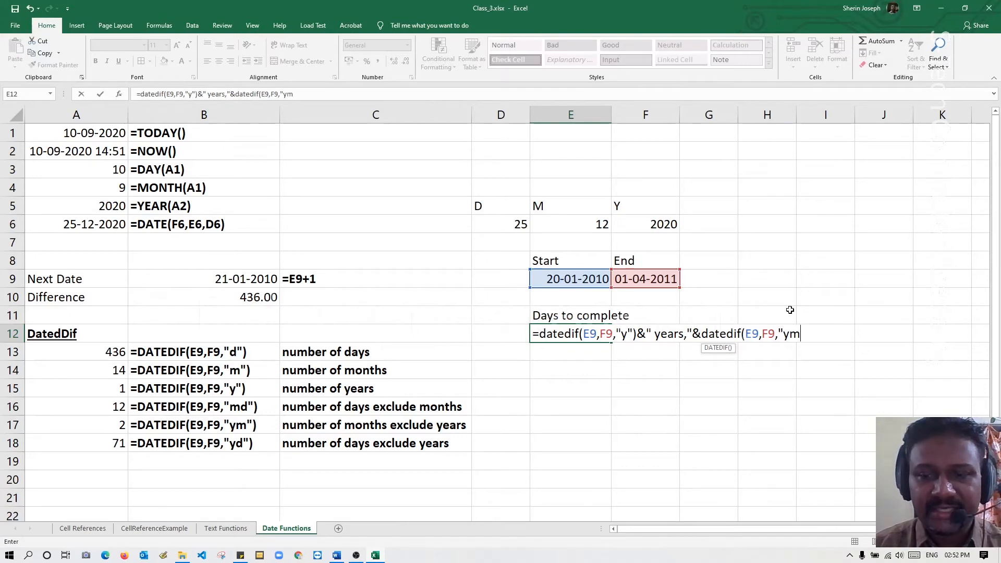
type("\")")
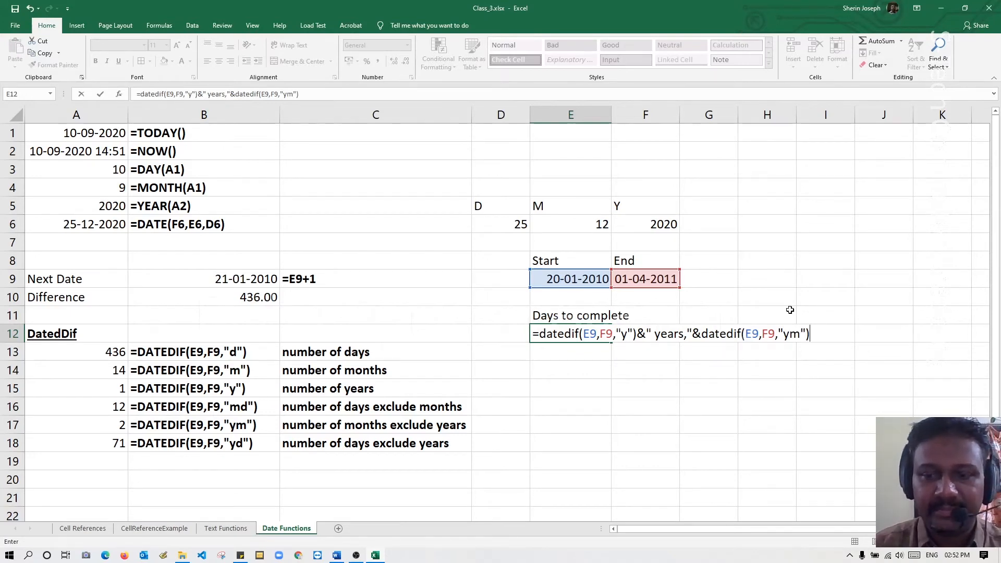
type("&")
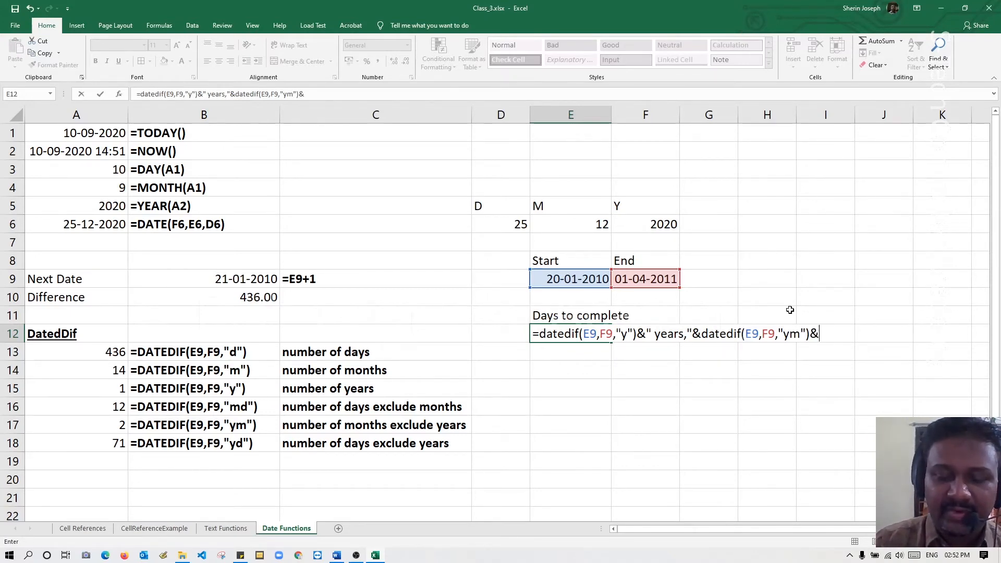
type("\" m")
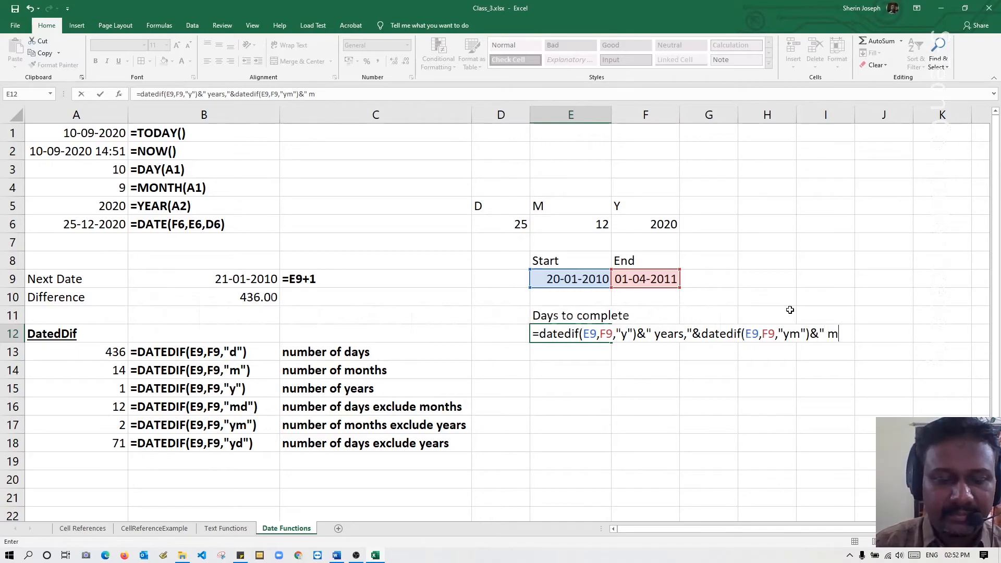
type("onths")
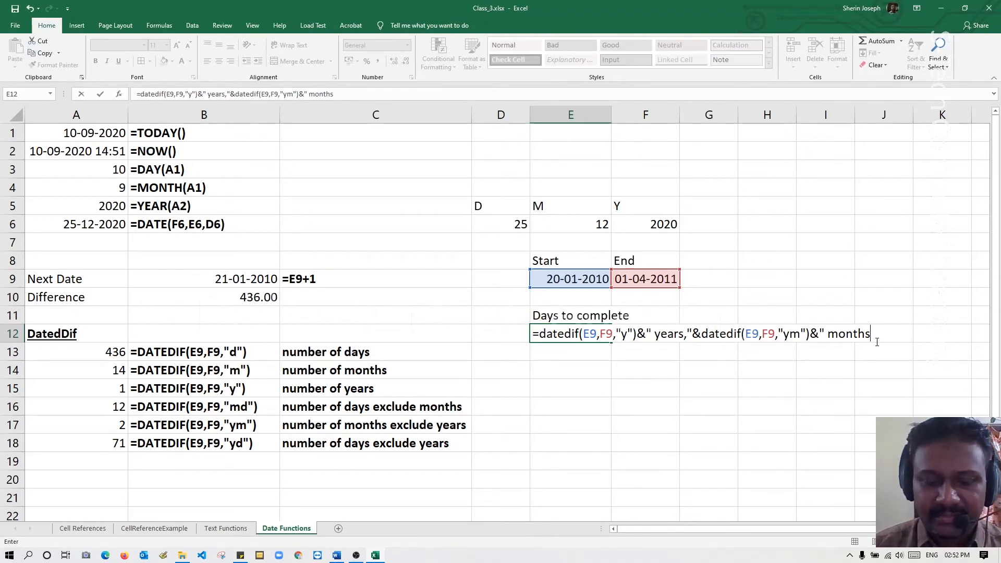
Append the literal text " months," after the months part of the E12 formula with the & operator.
type(",")
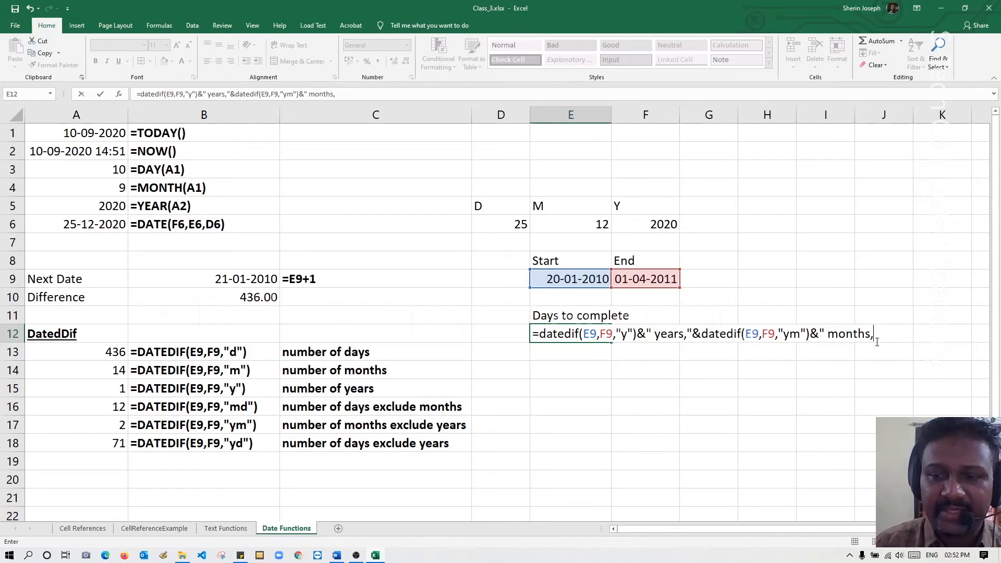
type("\"")
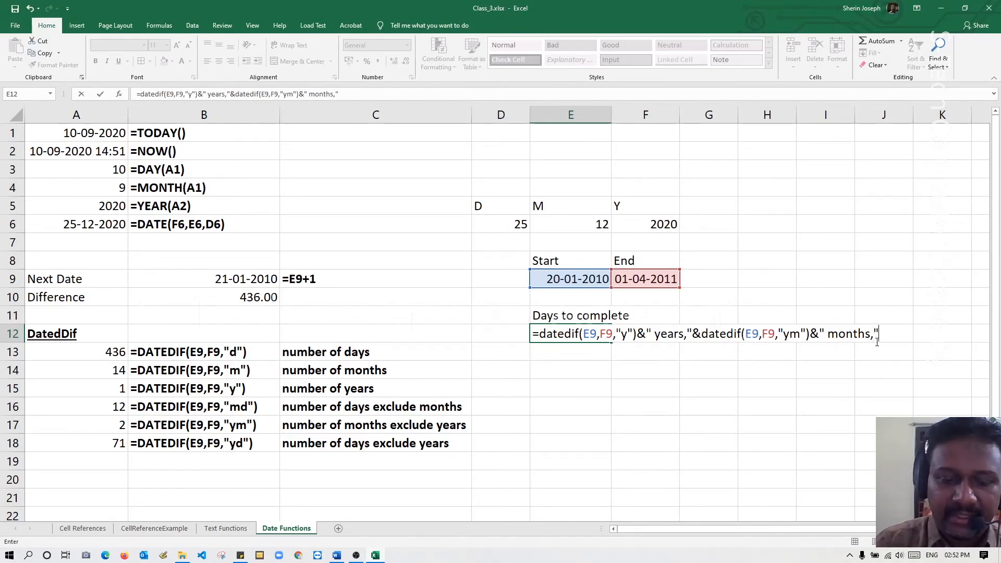
type("&")
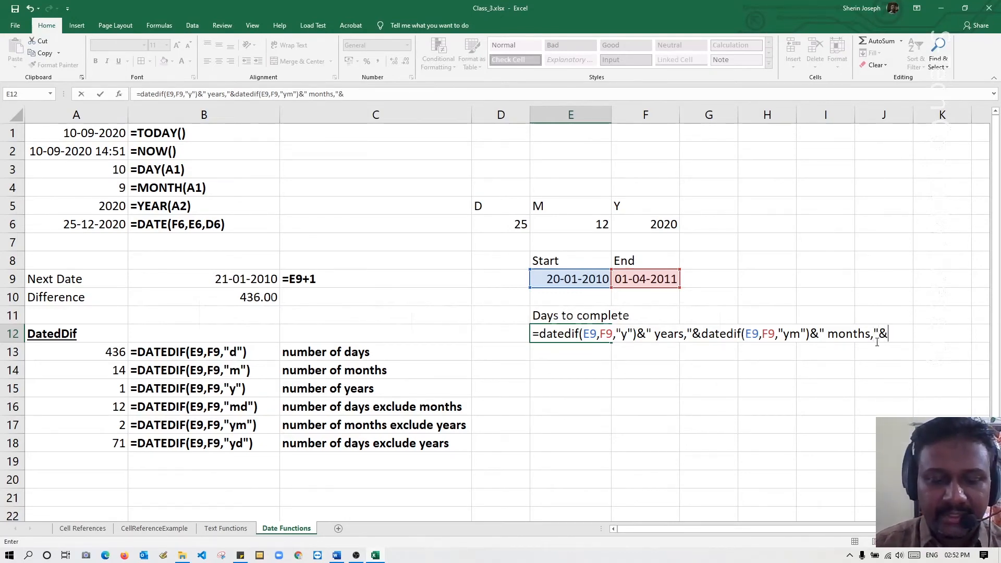
type("datedif")
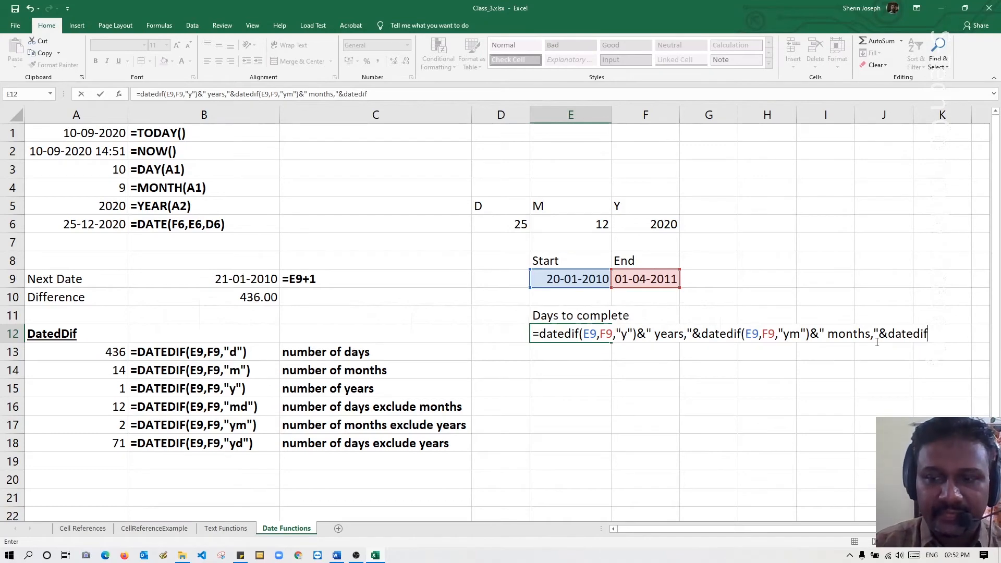
type("(")
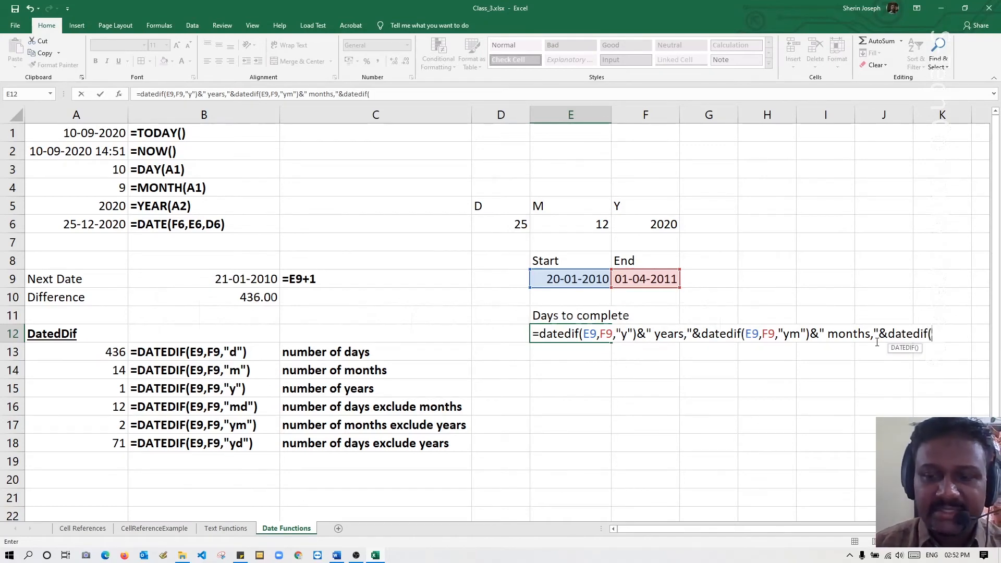
Extend the E12 formula with the remaining days excluding months by joining &datedif(E9,F9,"md").
left_click(569, 279)
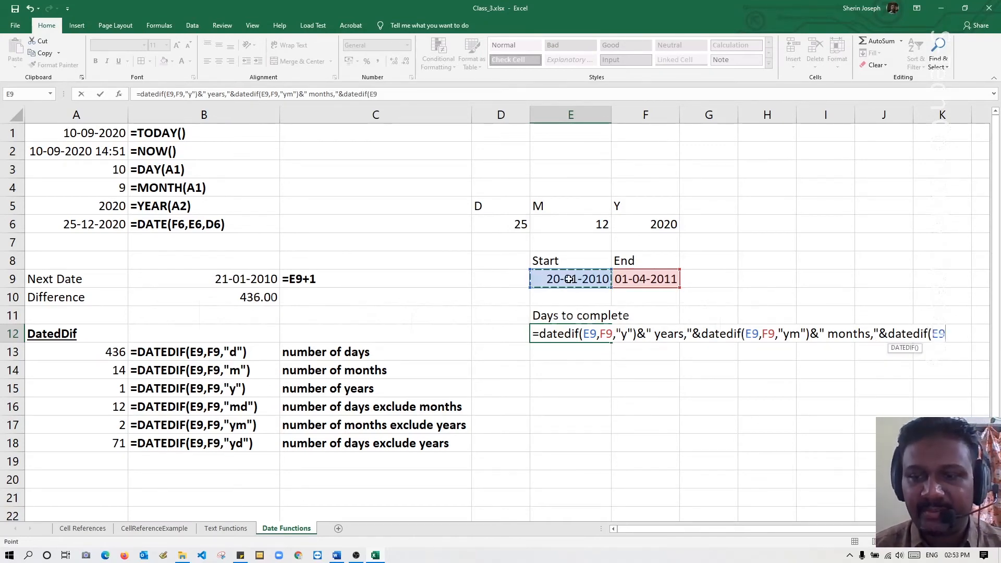
type(",")
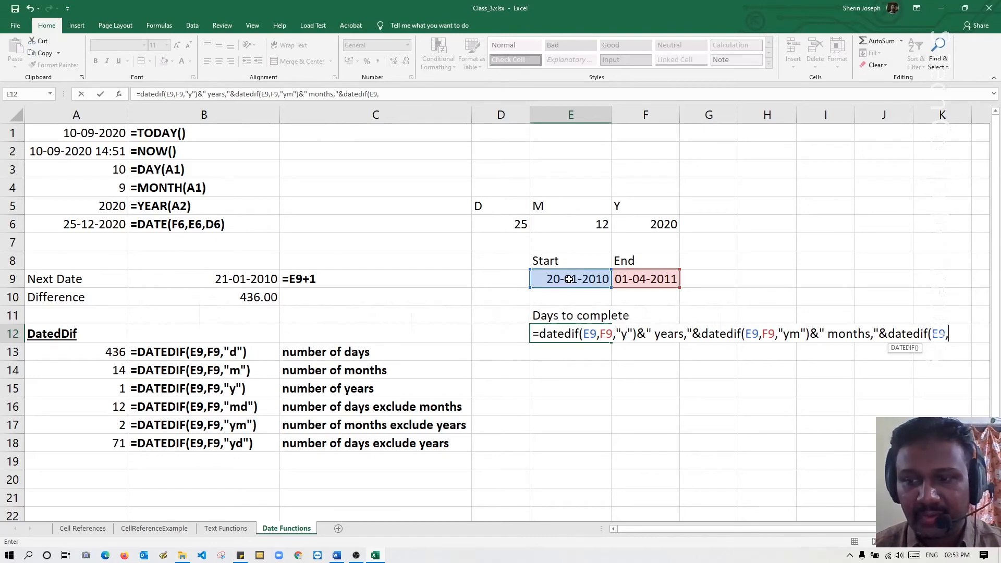
left_click(637, 279)
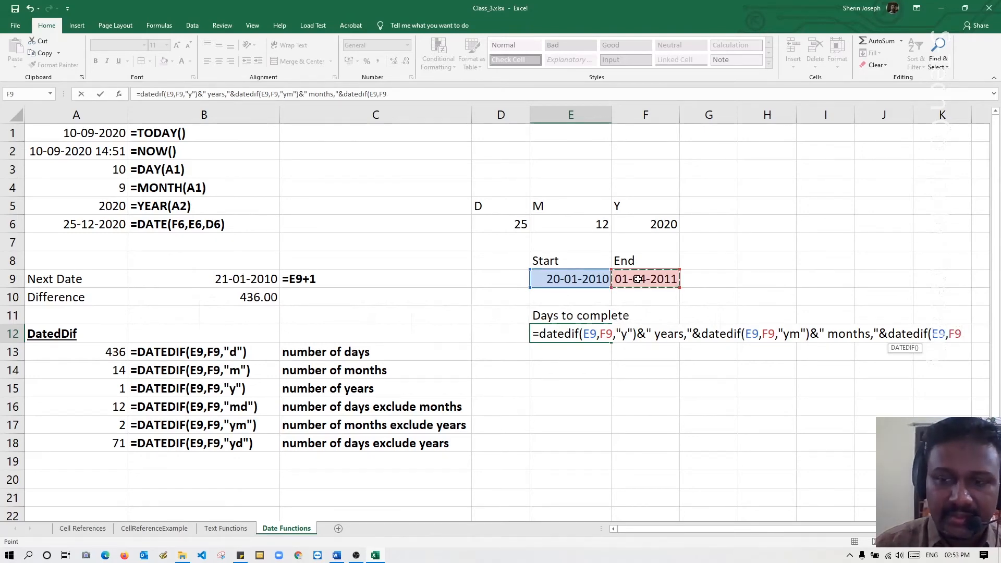
type(",\"md\"")
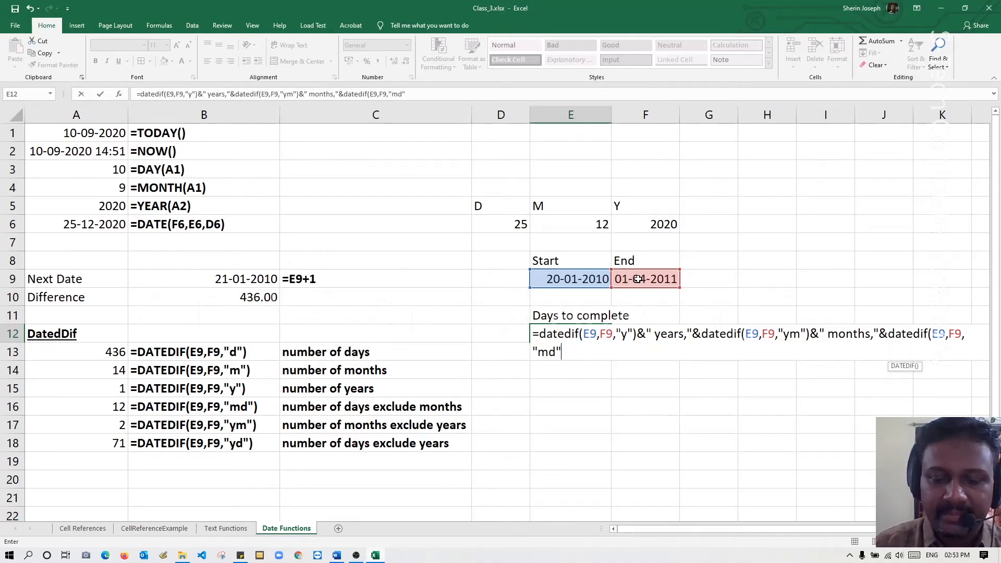
type(")")
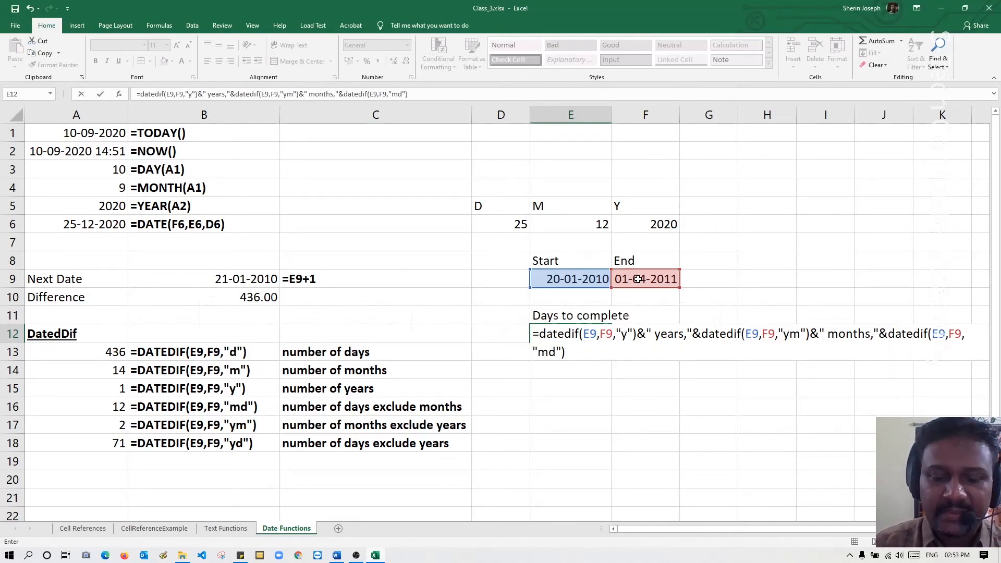
type("&\"")
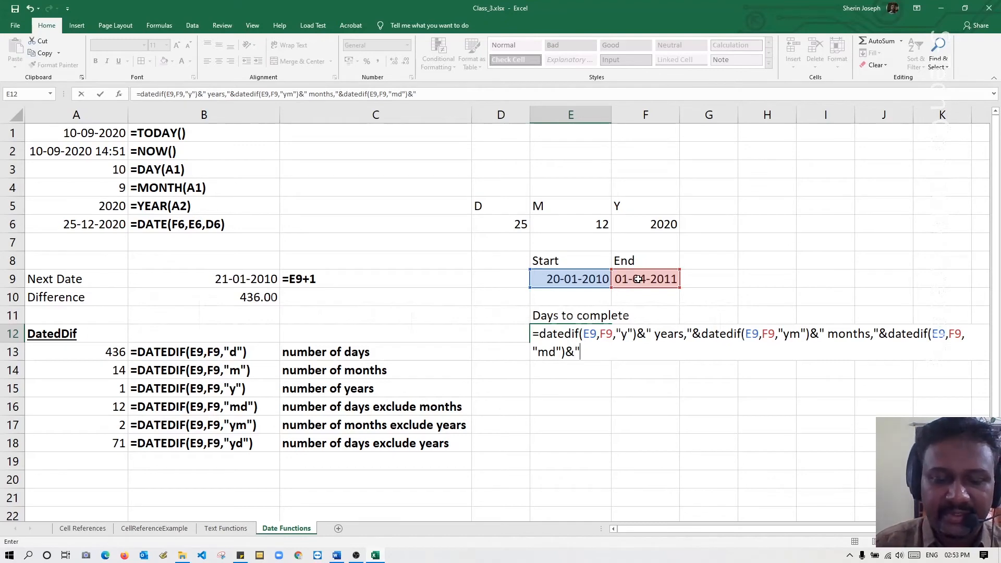
type(" days\"")
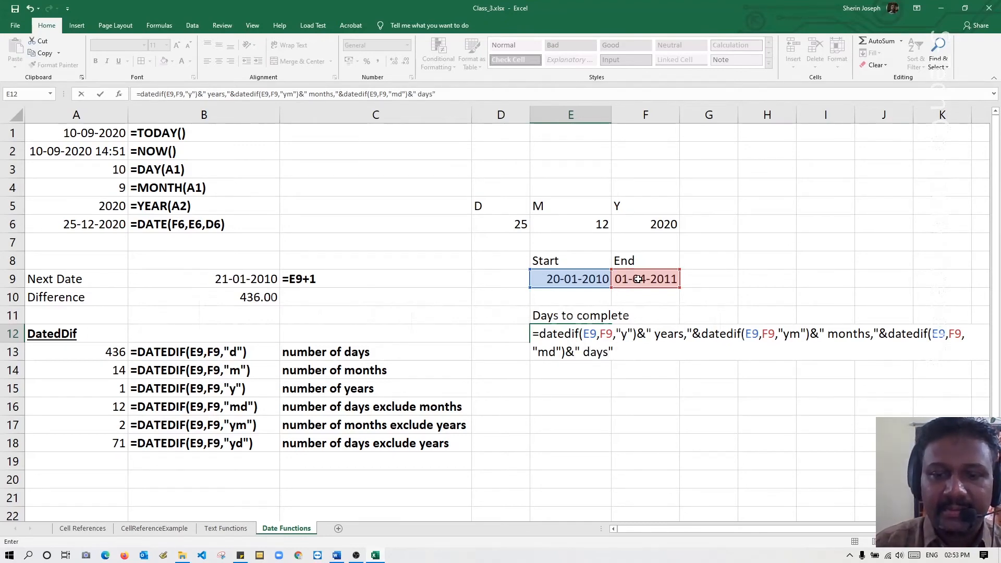
Finish the E12 formula by joining the literal text " days" and enter it in the cell.
key("Return")
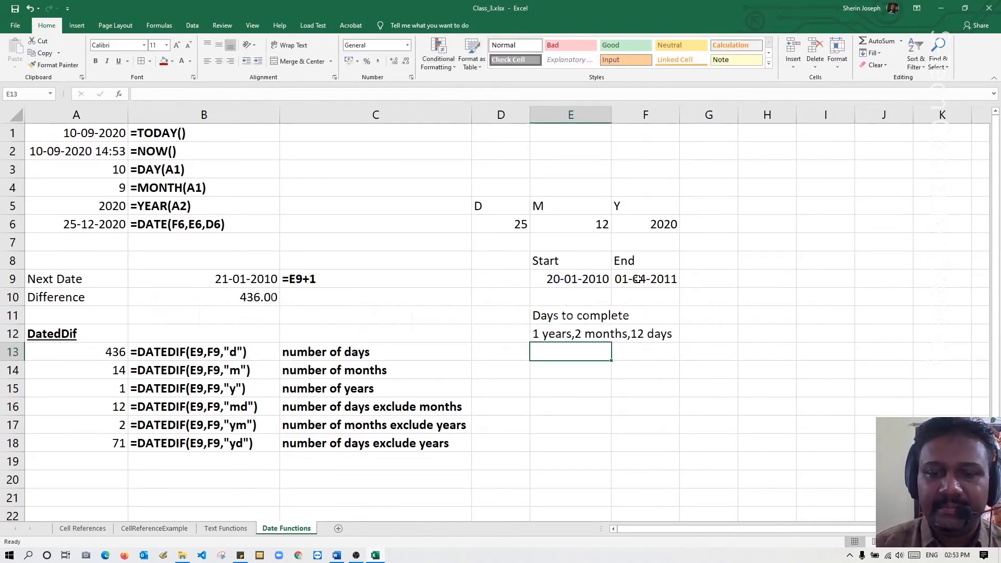
Copy the full "Days to complete" formula from E12 and enter it in E13 as literal text with a leading apostrophe.
left_click(551, 335)
double_click(552, 336)
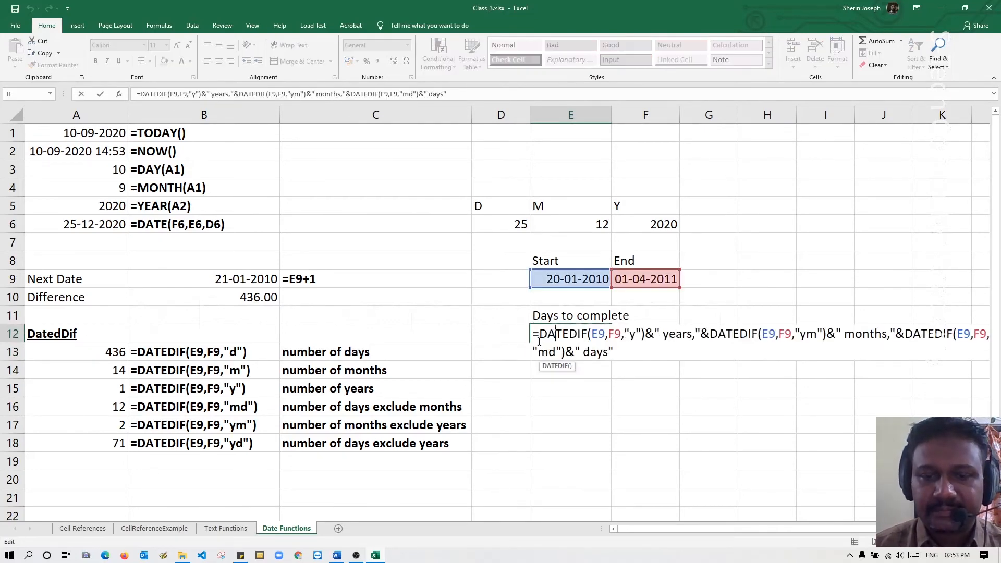
left_click_drag(612, 353, 519, 336)
key("ctrl+c")
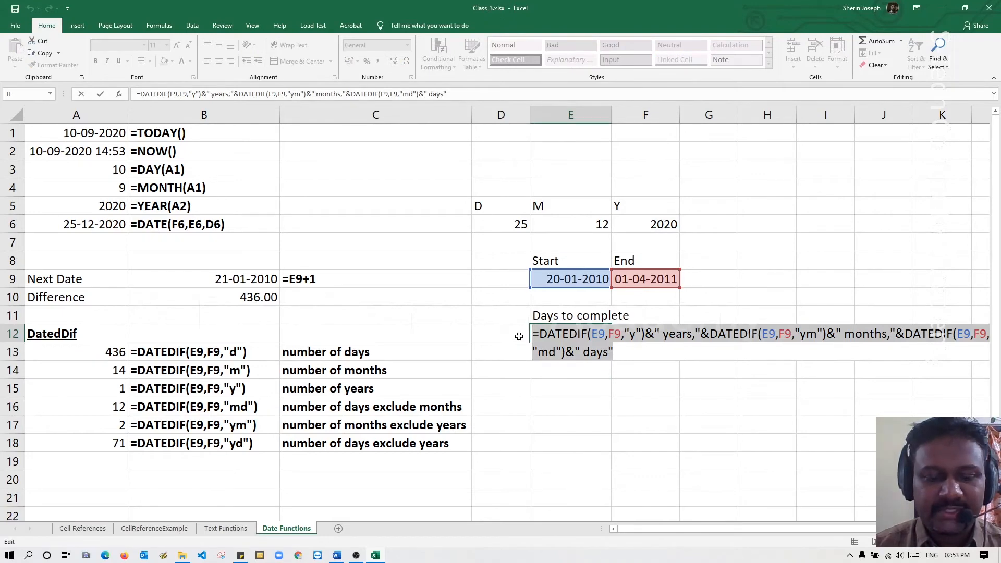
key("Escape")
left_click(555, 356)
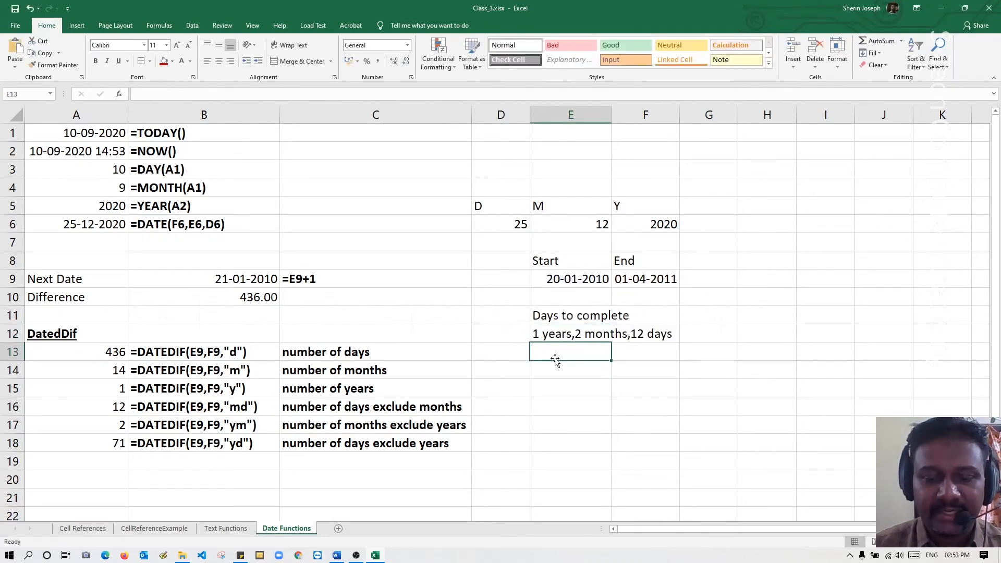
type("'")
key("ctrl+v")
key("Return")
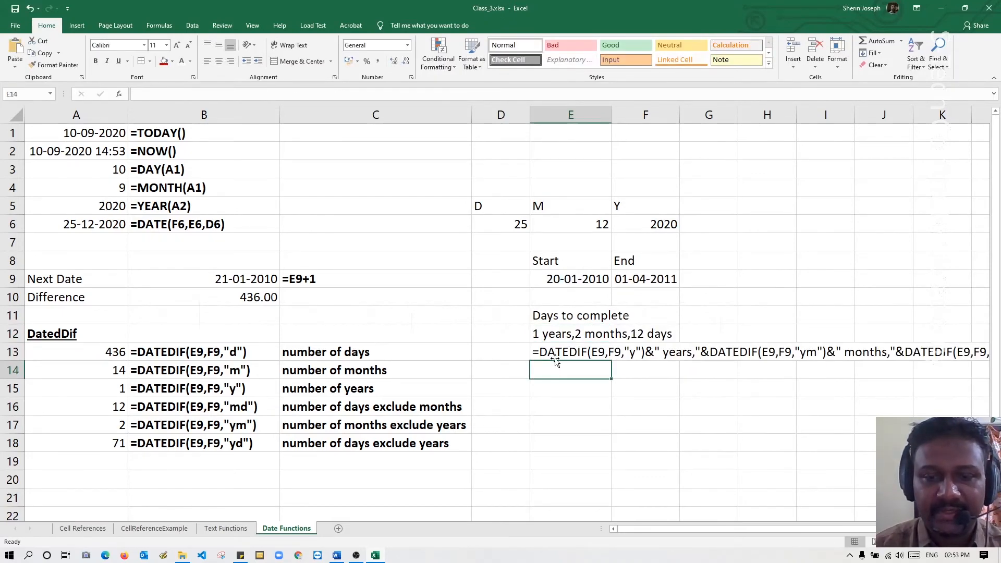
Make the formula text in E13 bold and bring its full length into view.
key("ctrl+b")
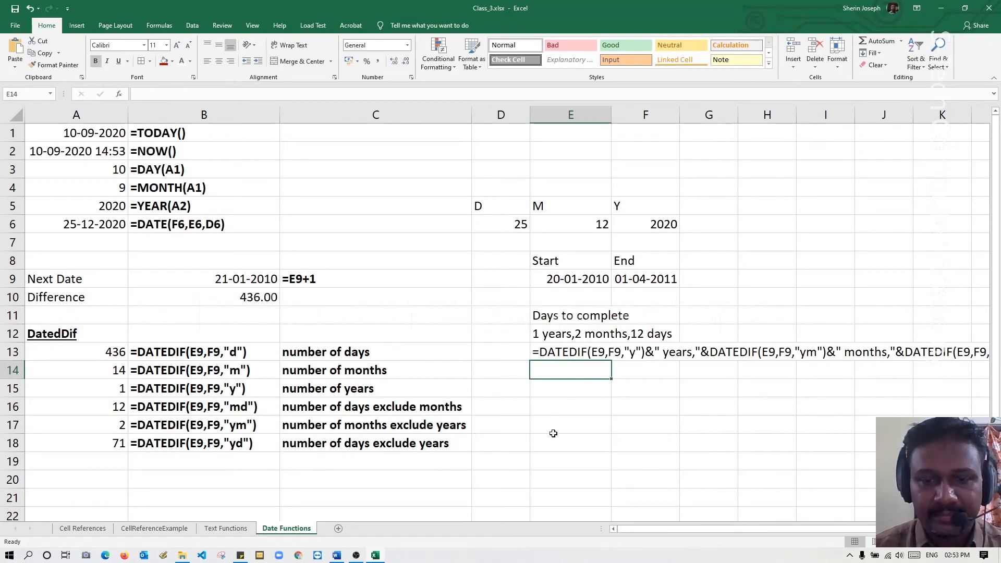
left_click(561, 357)
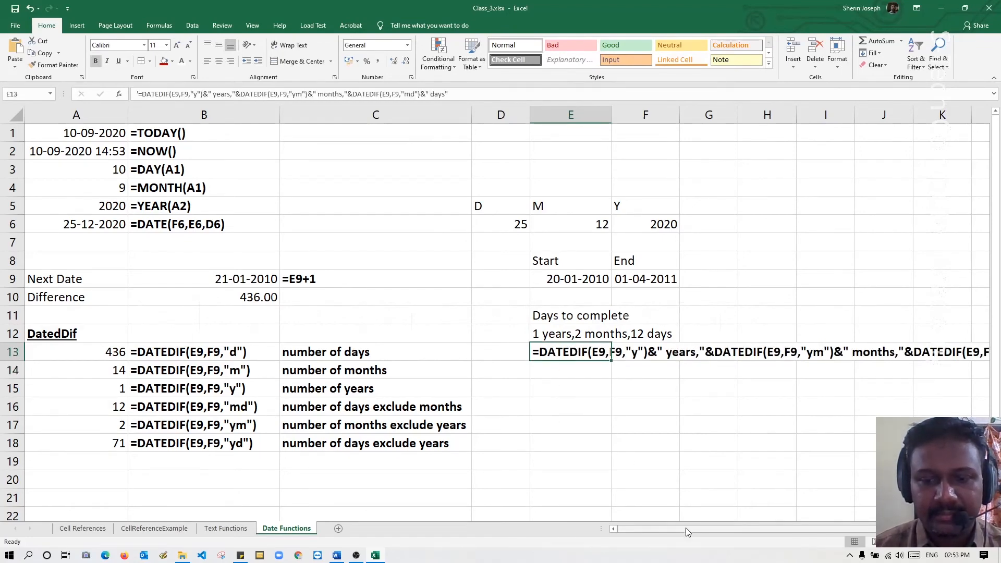
left_click_drag(685, 528, 725, 533)
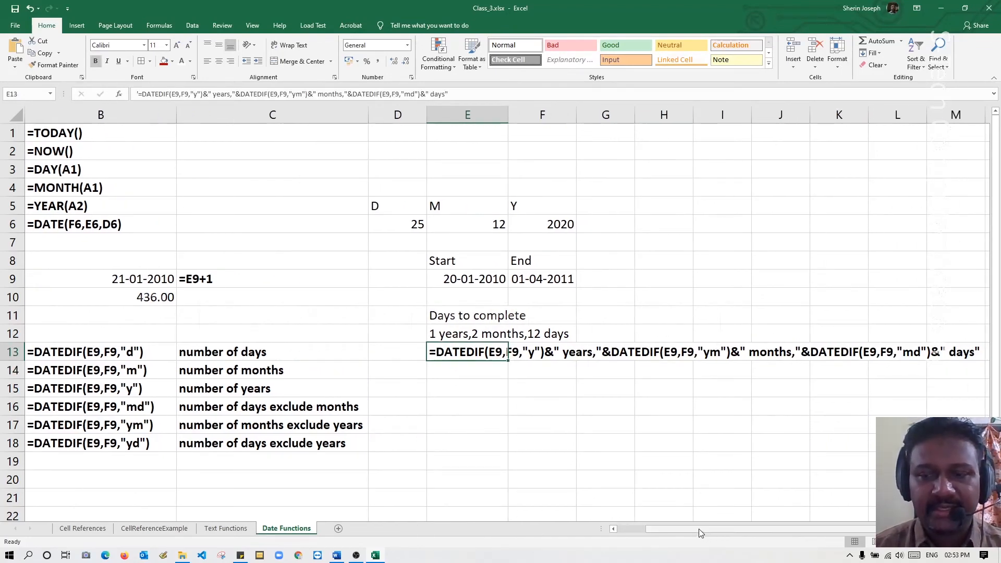
left_click(666, 477)
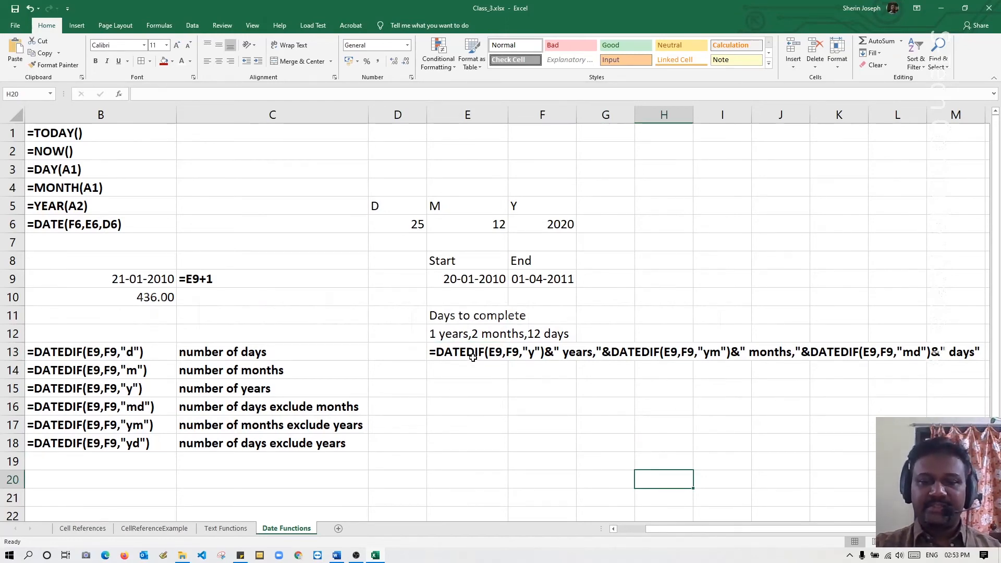
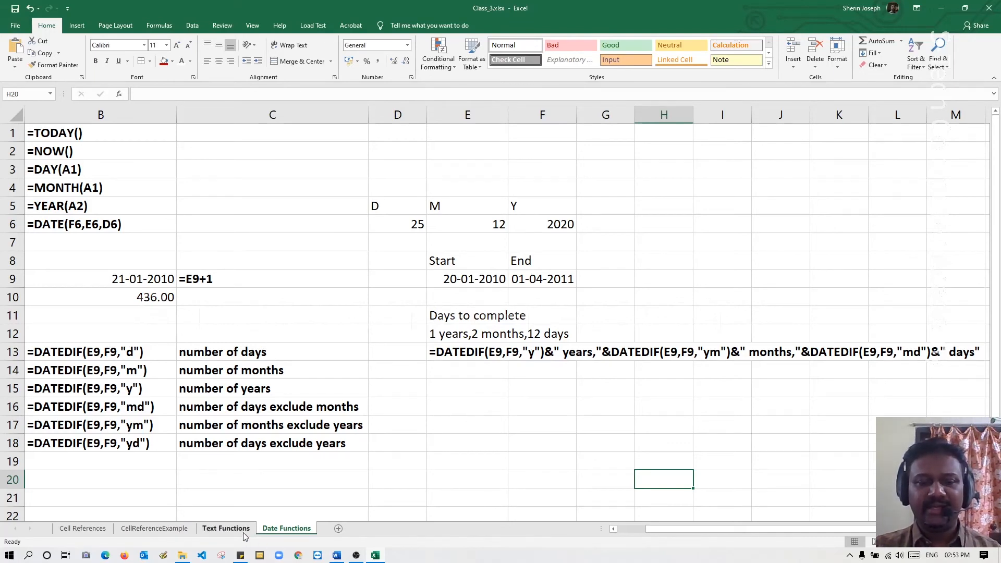
Begin a TEXT formula in cell E15 with TODAY() as the value to format.
left_click_drag(658, 525, 687, 525)
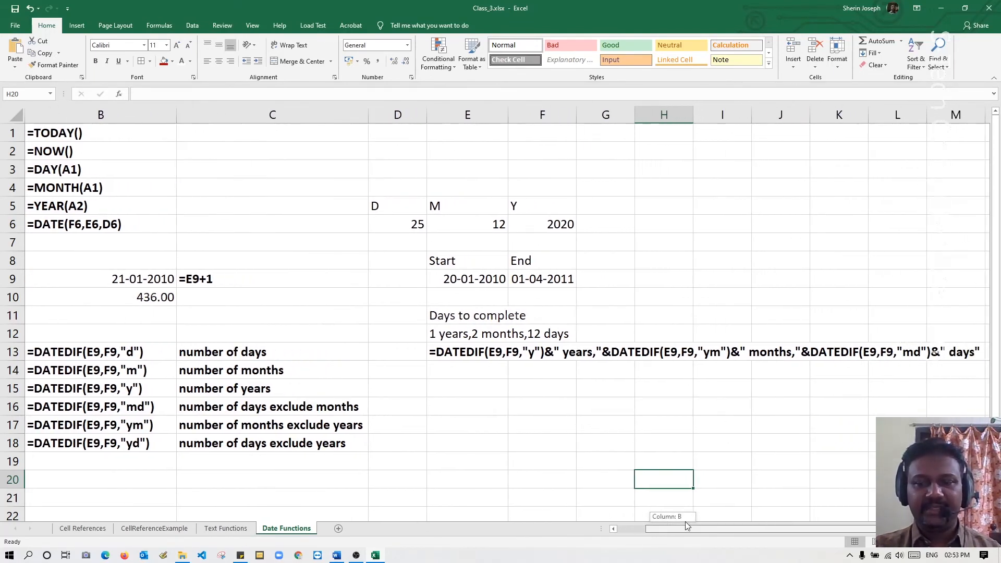
left_click(502, 400)
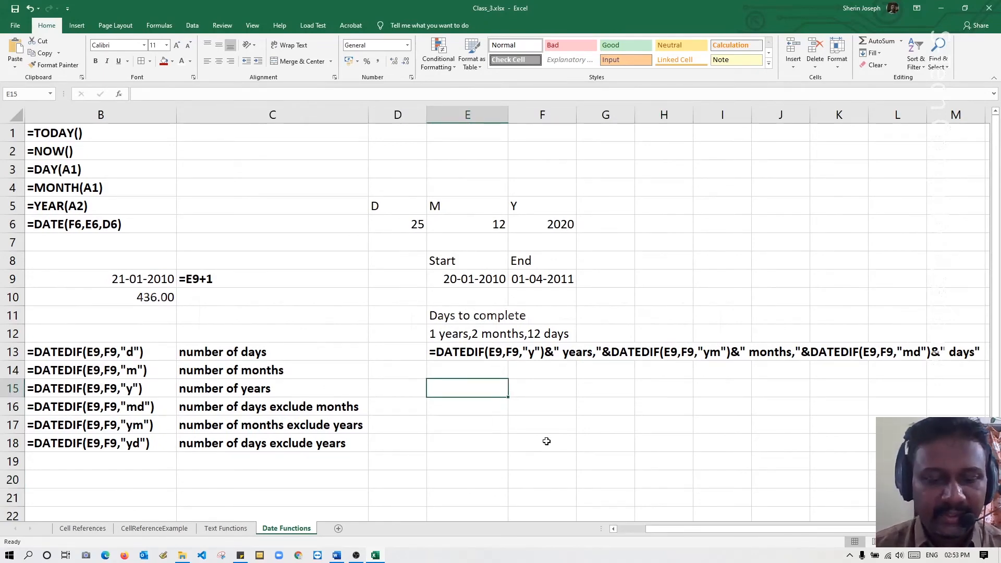
type("Ye")
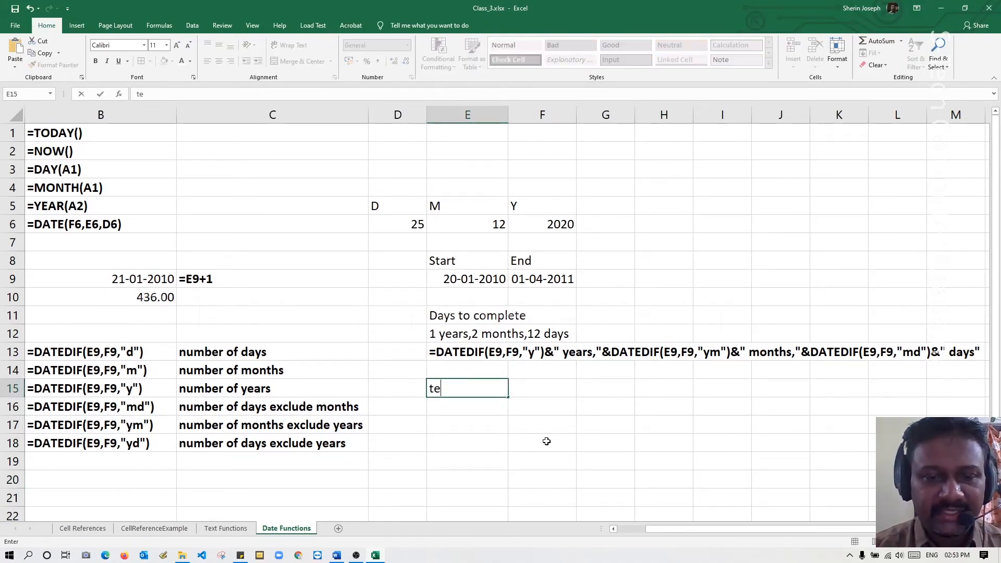
key("BackSpace")
key("BackSpace")
type("=te")
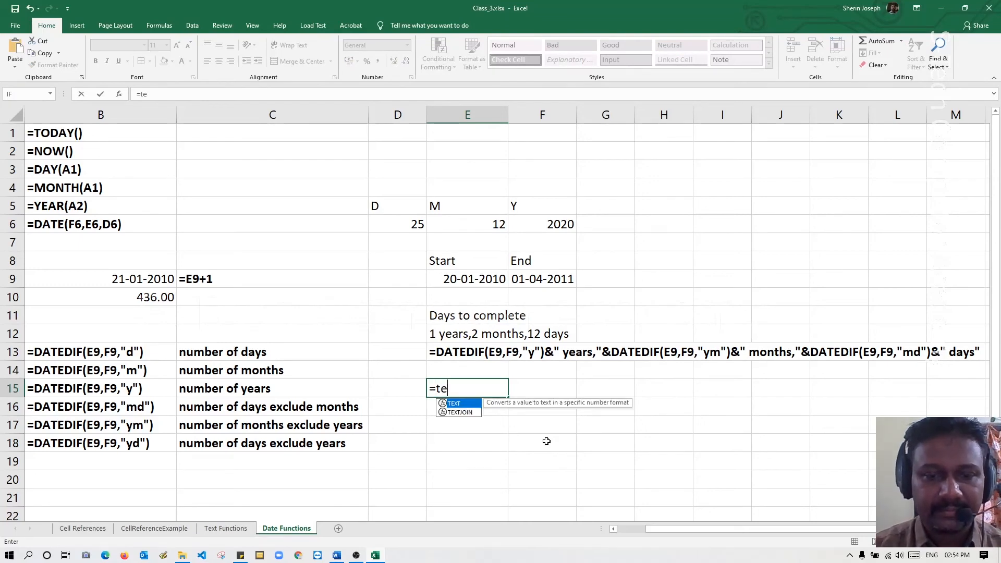
key("Tab")
type("to")
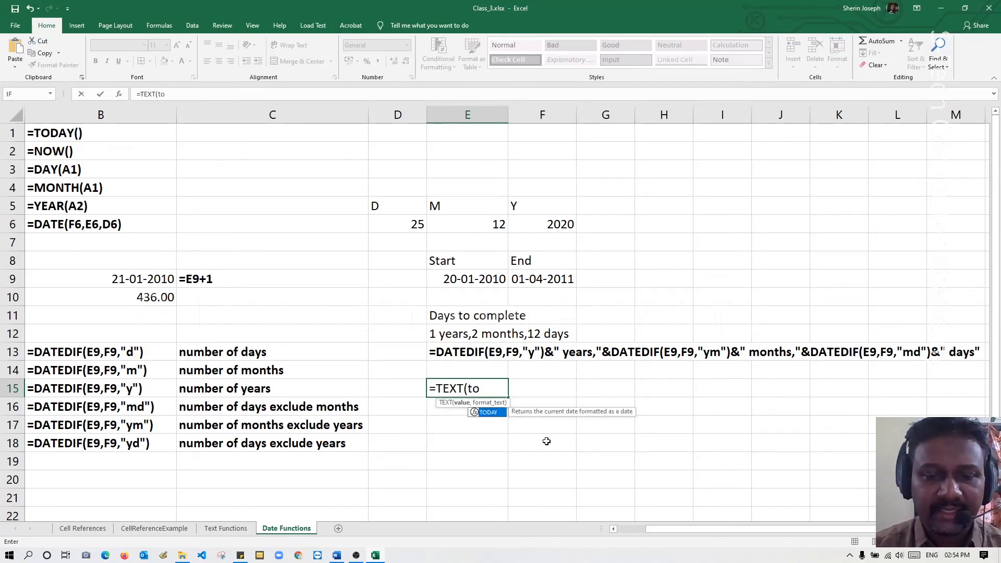
key("Tab")
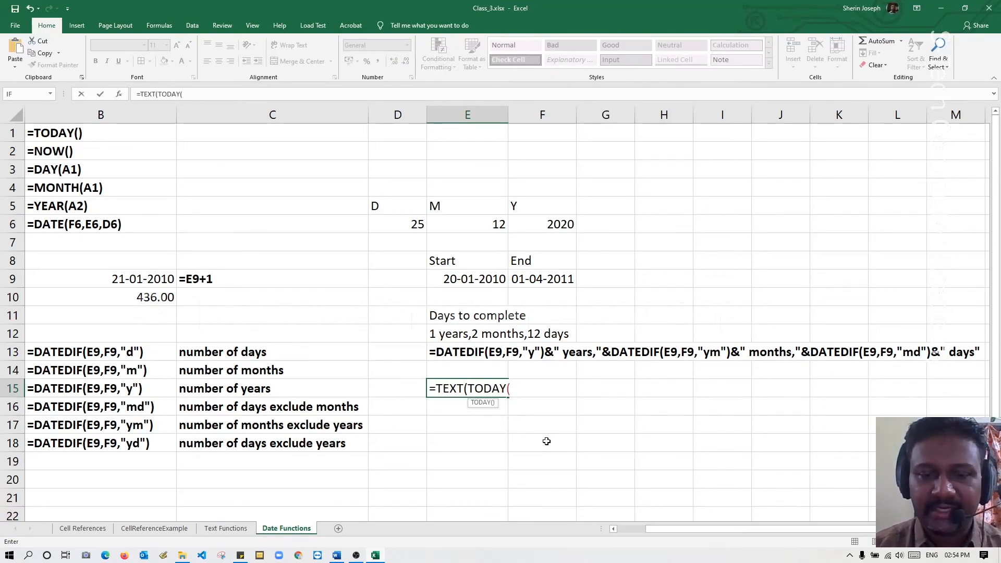
type(")")
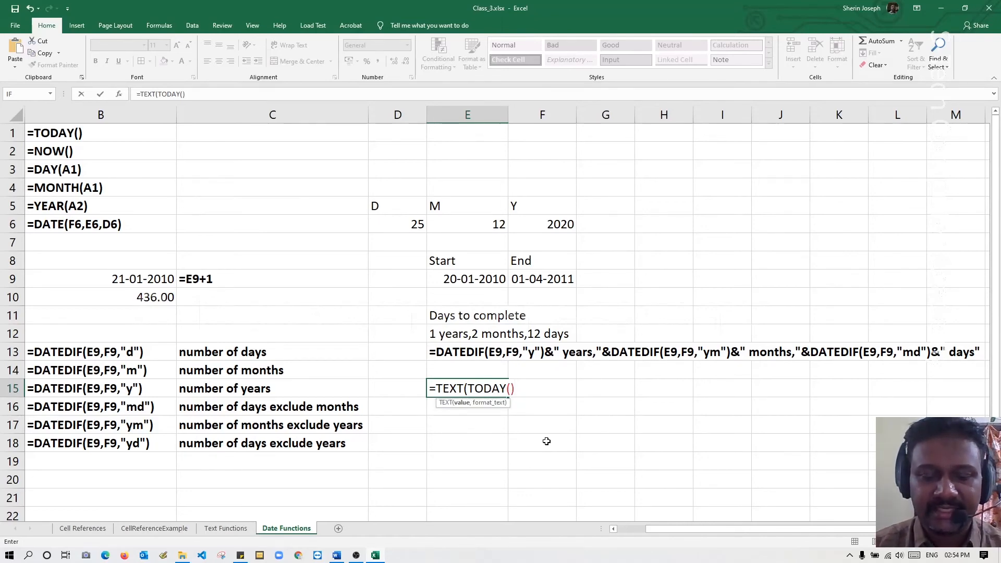
type(",\"")
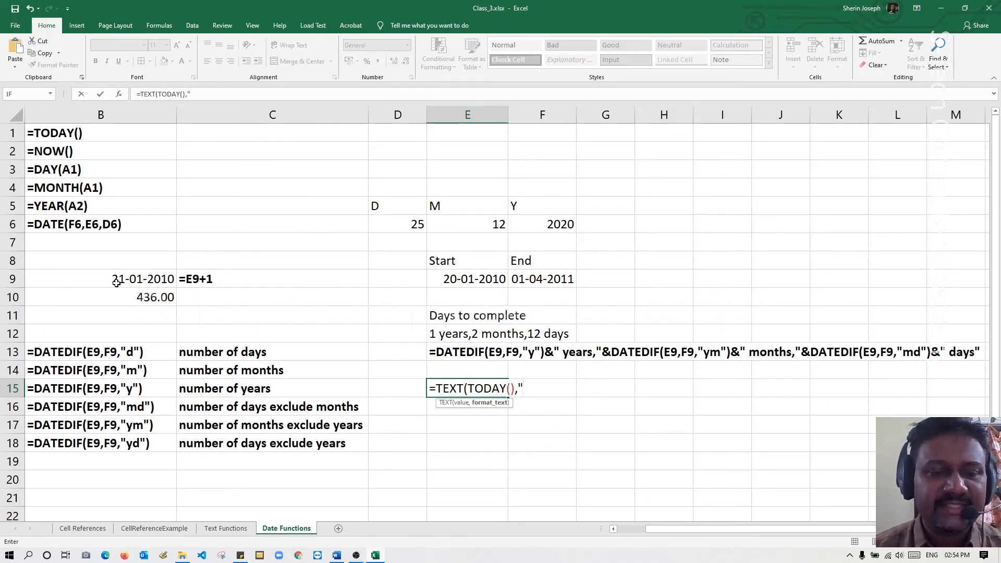
Complete the E15 TEXT formula with the format "mm-dd-yyyy" and enter it in the cell.
type("m")
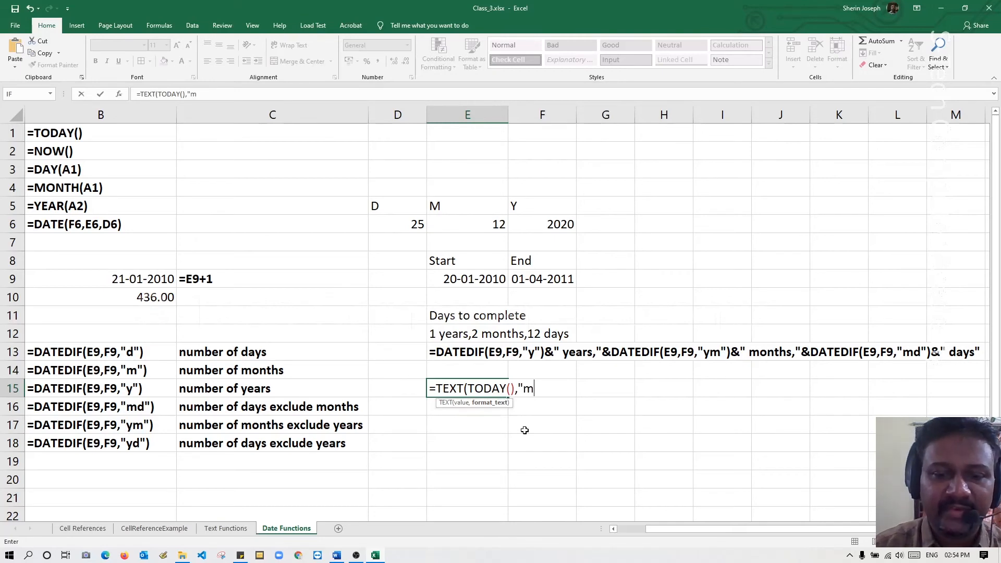
type("m-")
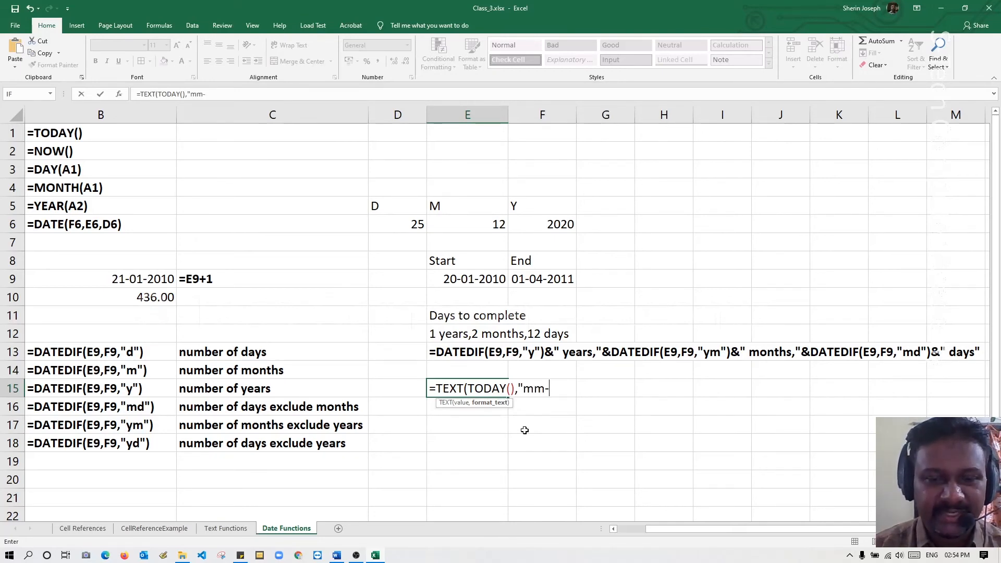
type("dd")
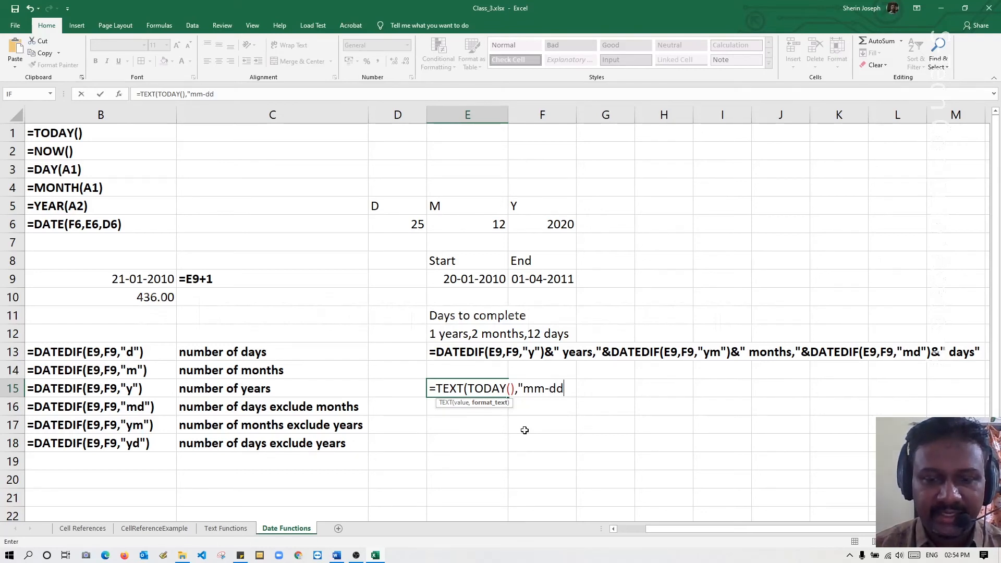
type("-")
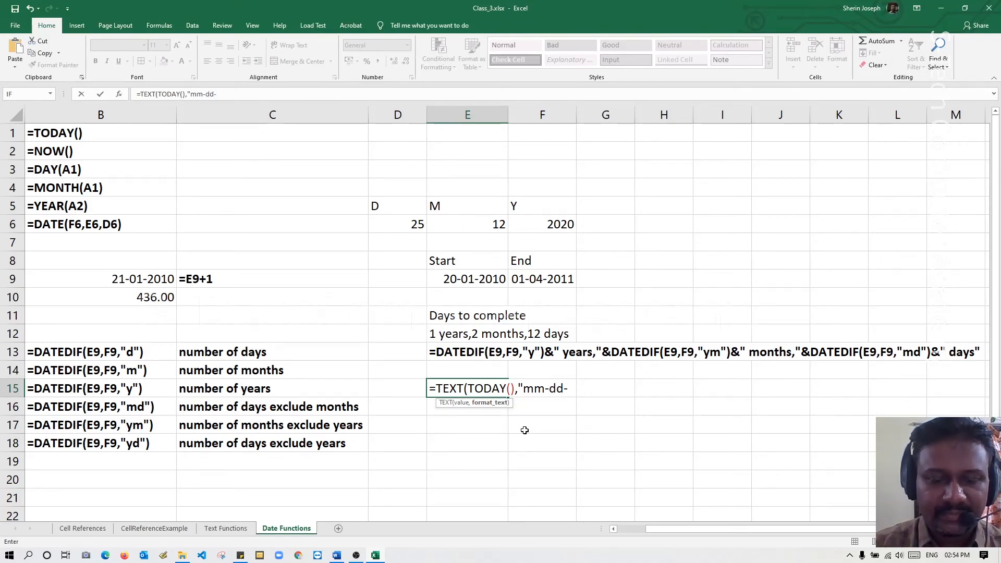
type("yyyy")
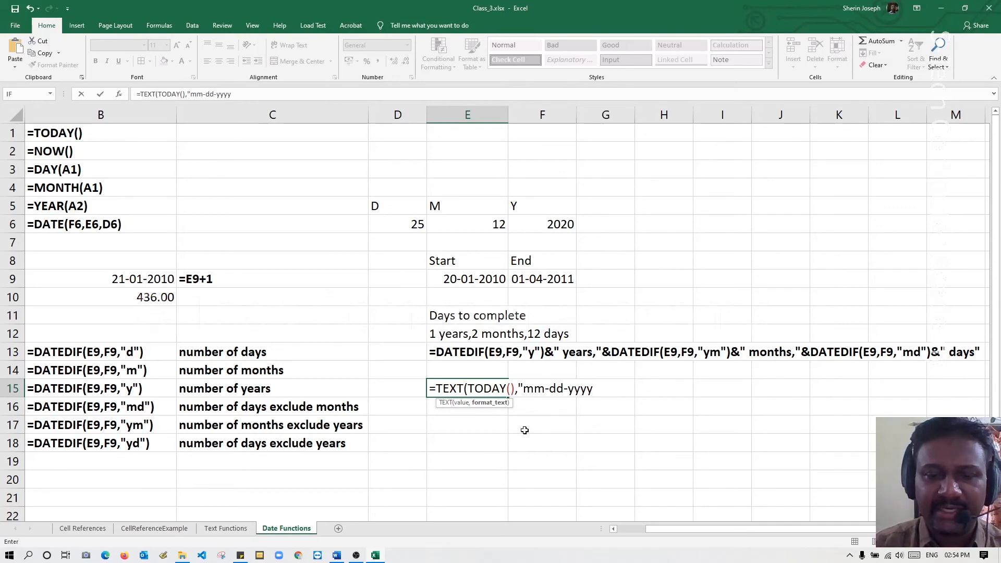
type("\")")
key("Return")
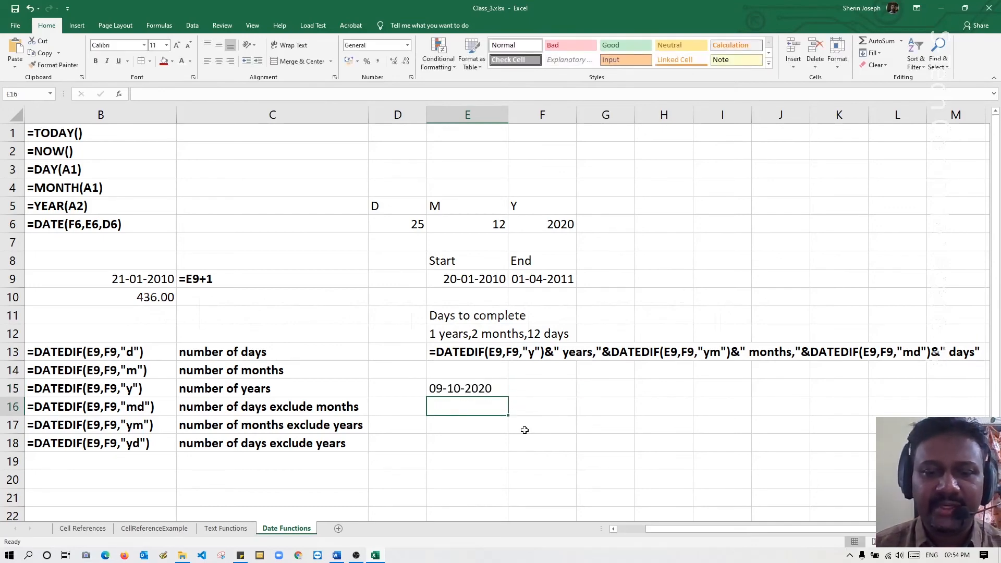
Copy the TEXT formula from E15 into F15 as literal text with a leading apostrophe and make it bold.
double_click(474, 387)
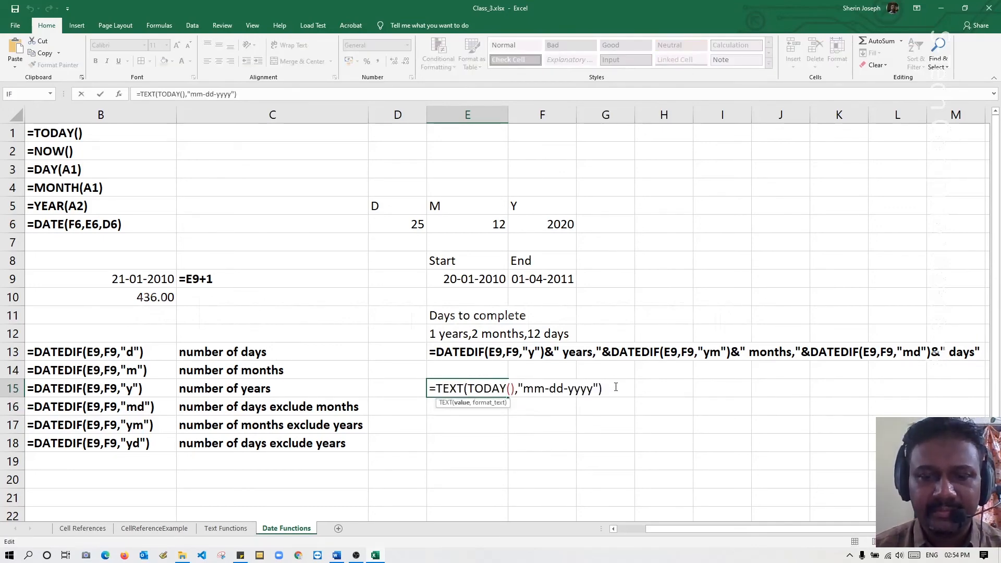
left_click_drag(616, 386, 377, 390)
key("ctrl+c")
key("Escape")
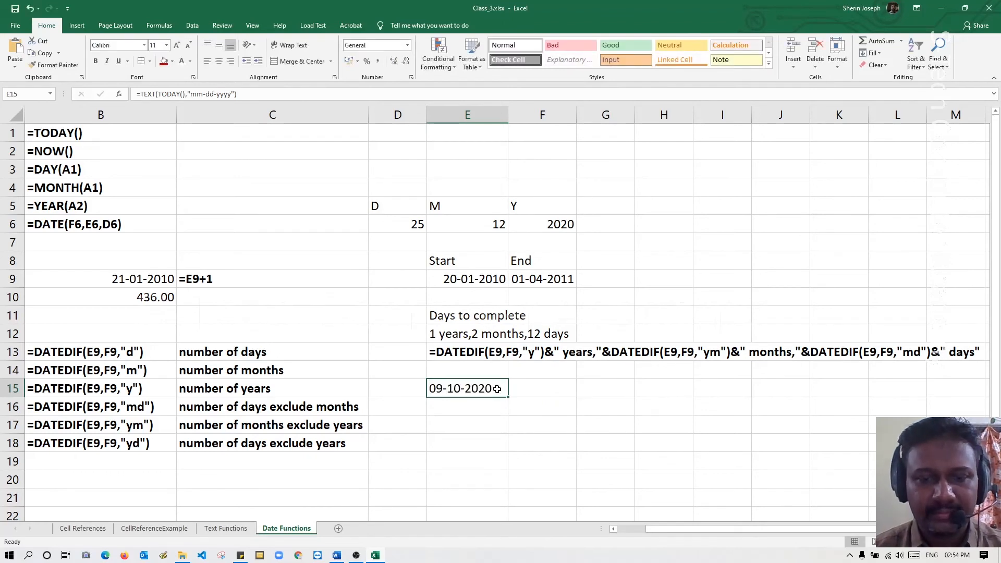
left_click(536, 384)
type("'")
key("ctrl+v")
key("Return")
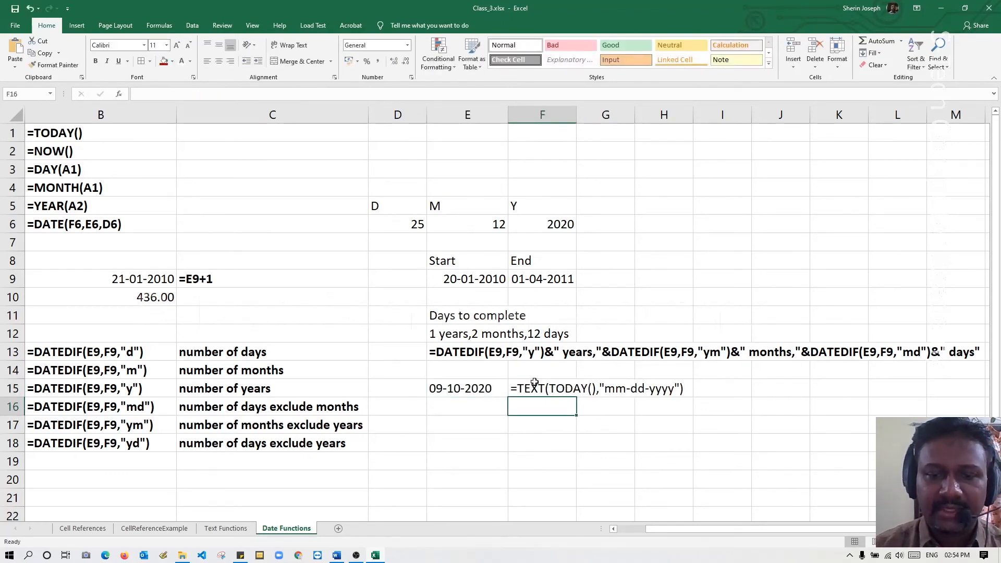
left_click(534, 383)
key("ctrl+b")
key("Return")
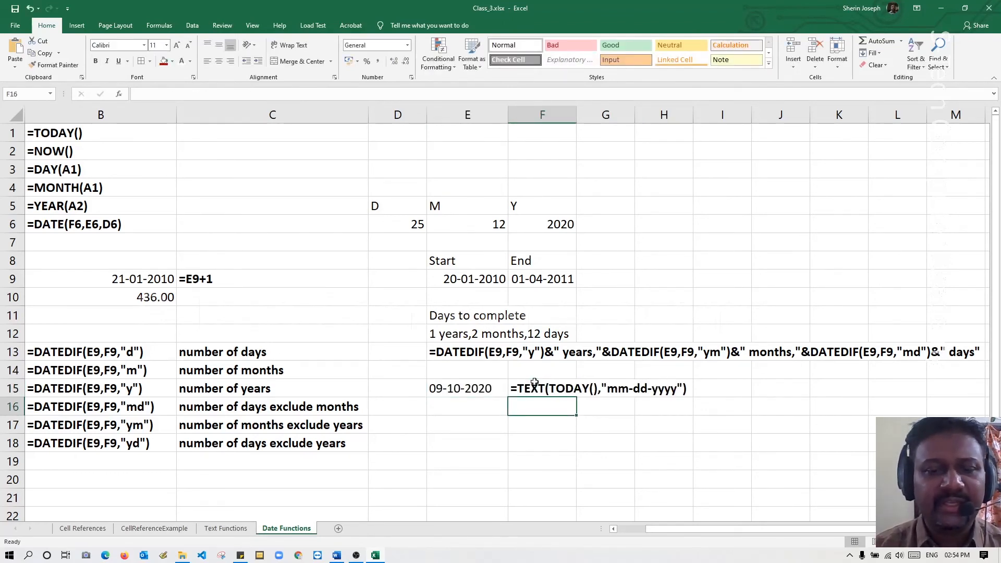
Enter the formula =TEXT(E15,"mm-yyyy") in cell E16.
key("Left")
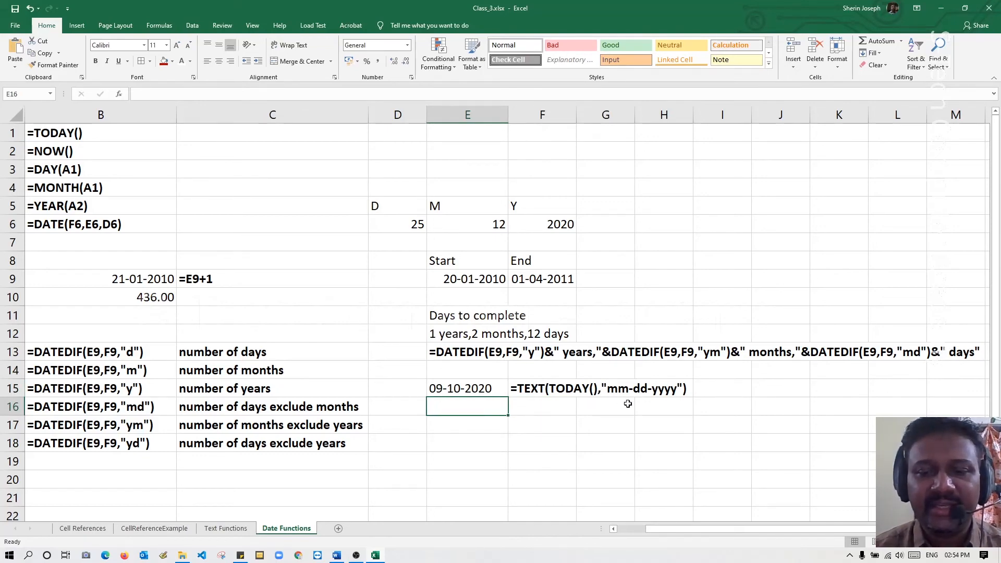
type("=tex")
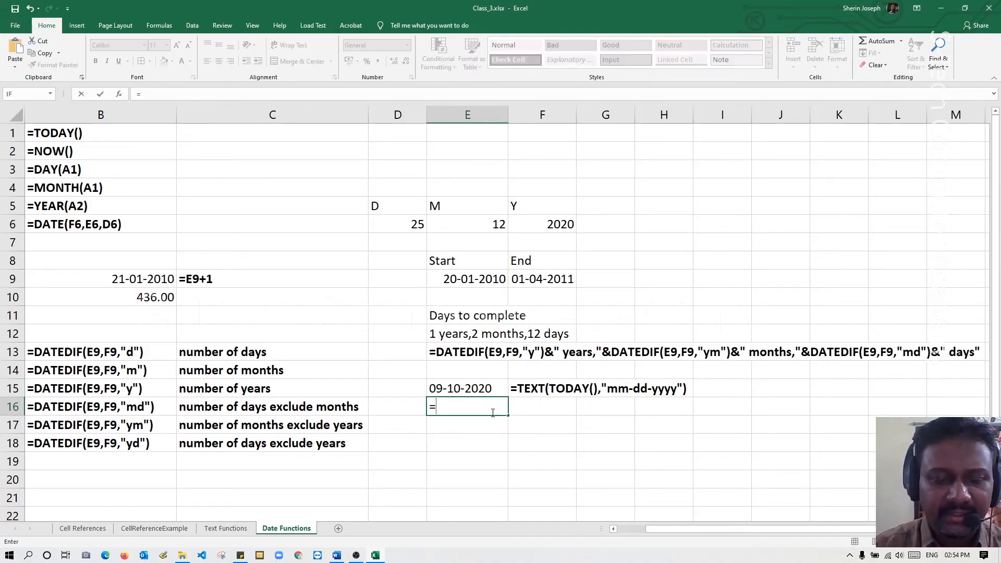
key("Tab")
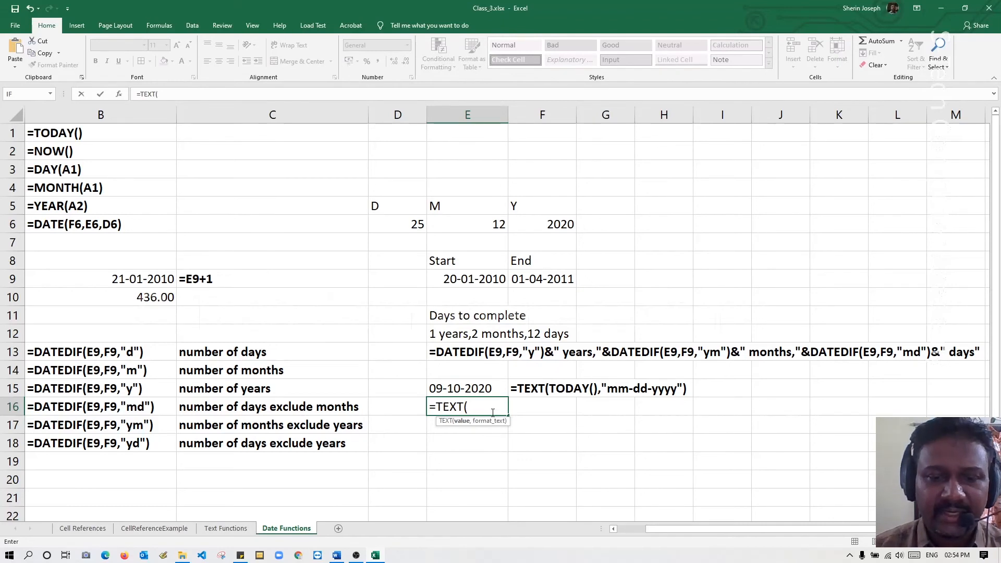
left_click(483, 389)
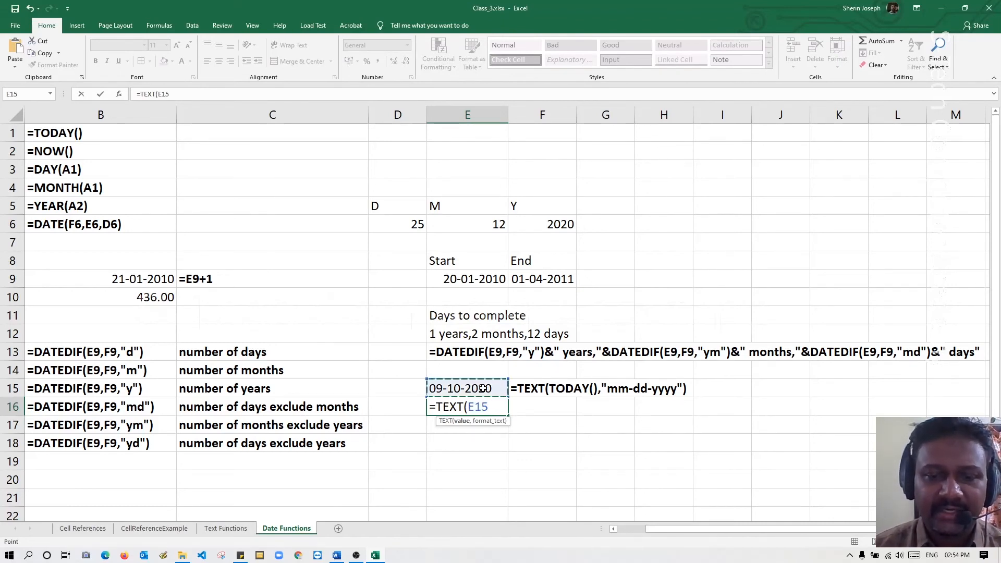
type(",\"m")
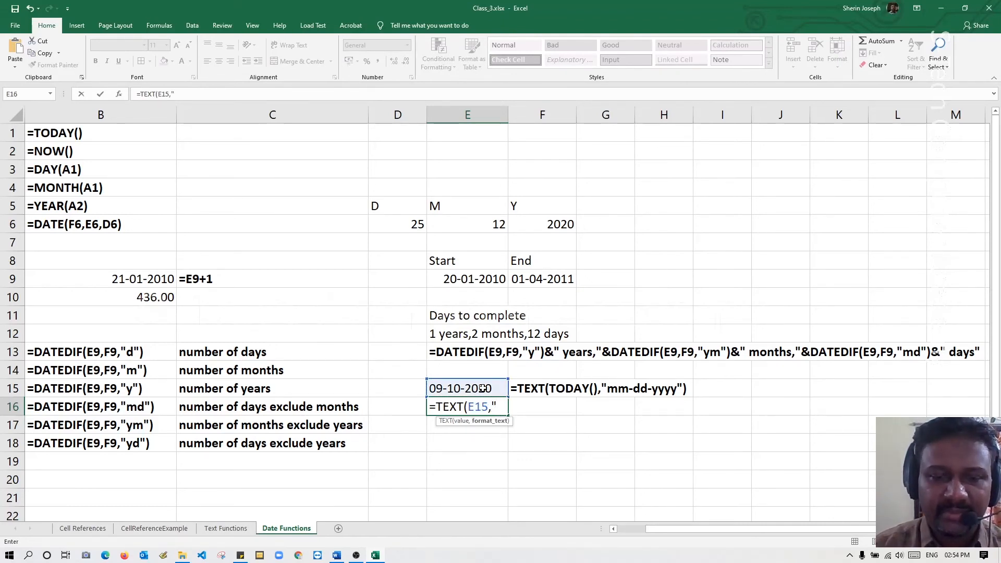
type("m")
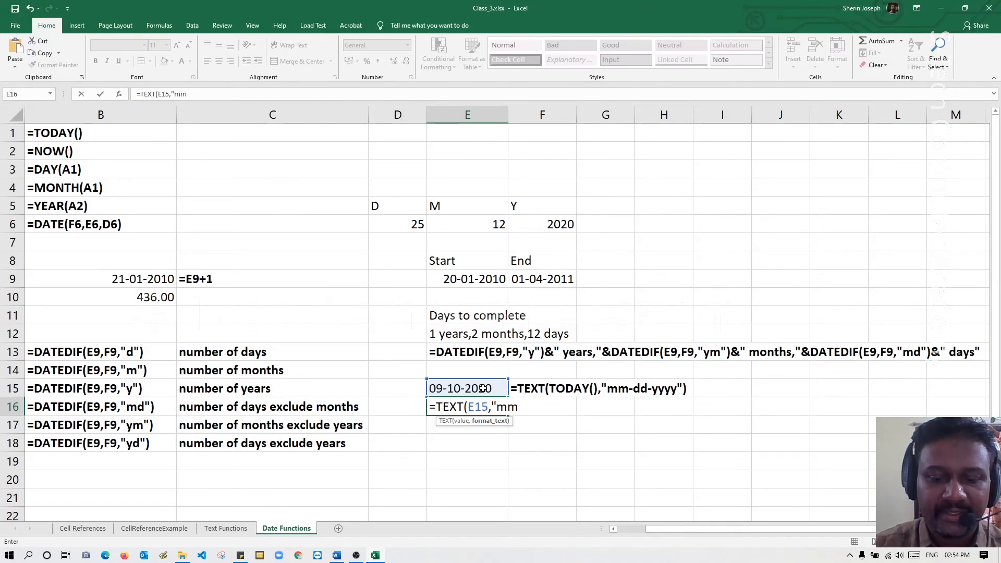
type("-yy")
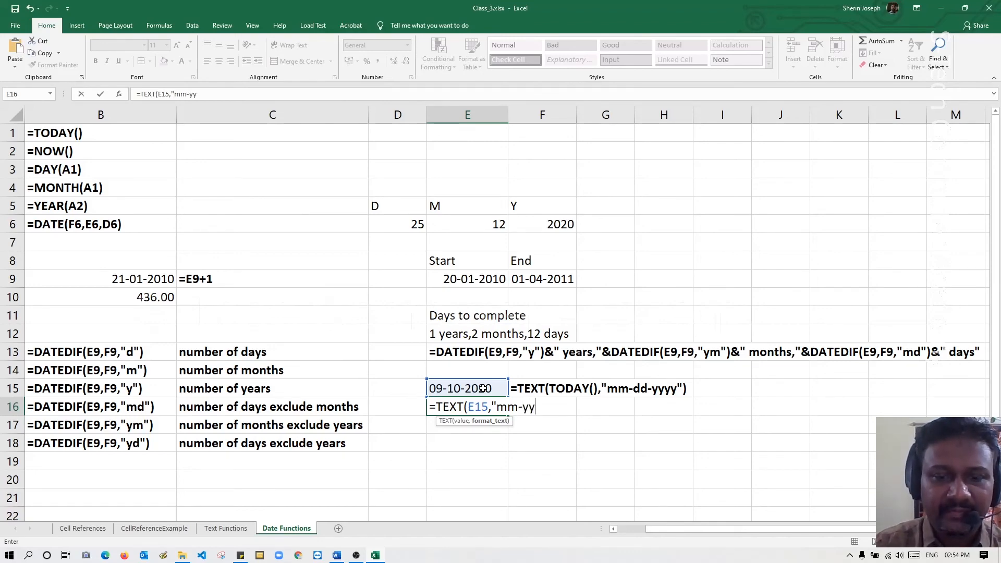
type("yy\")")
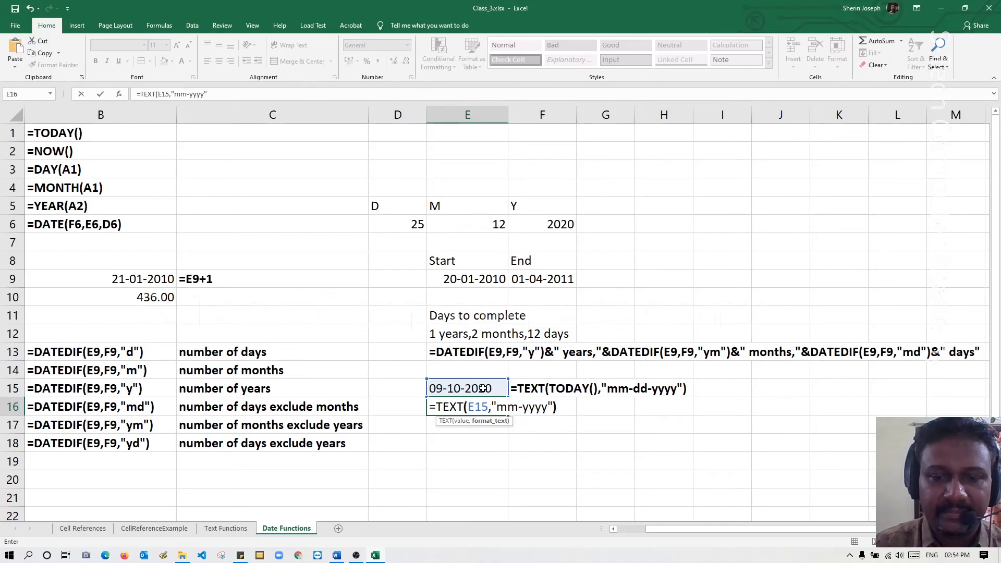
key("Return")
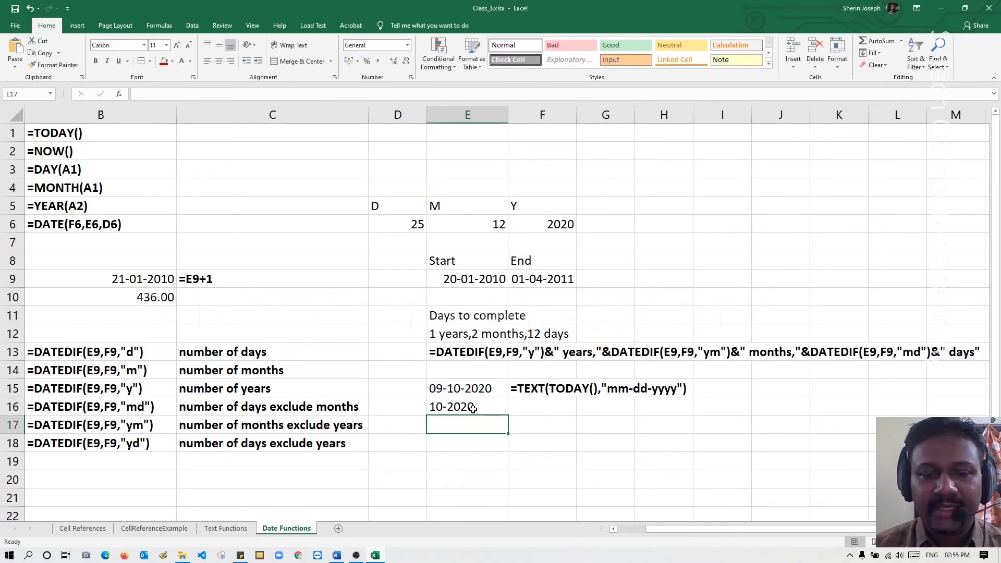
Copy the TEXT formula from E16 into F16 as literal text with a leading apostrophe and make it bold.
double_click(469, 407)
left_click_drag(587, 407, 364, 406)
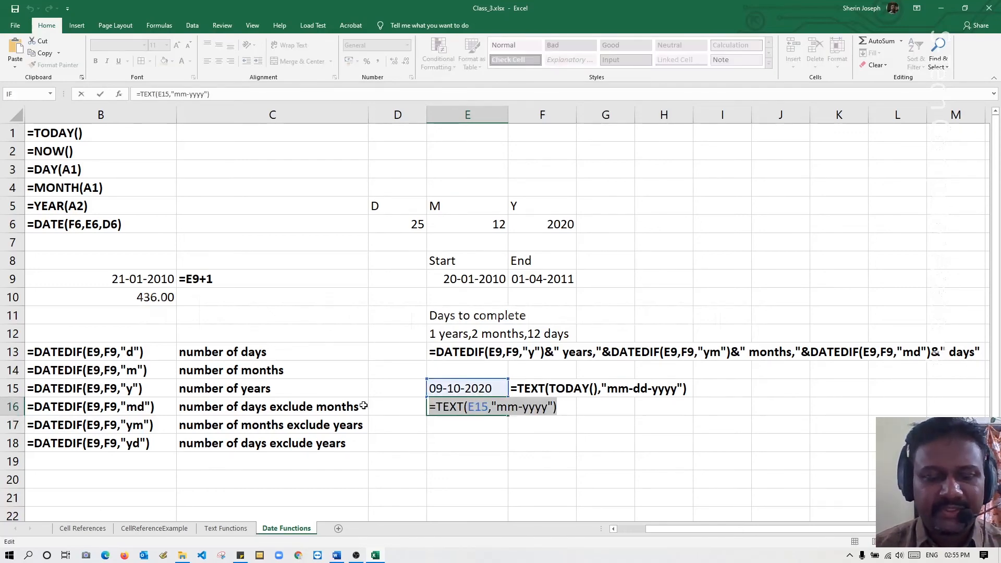
left_click(534, 406)
type("'")
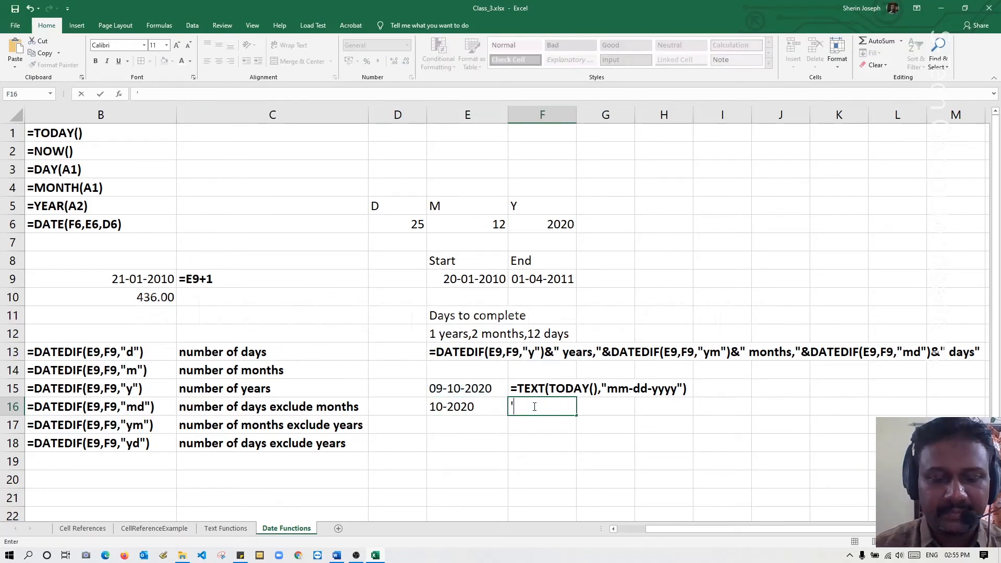
key("ctrl+v")
key("Return")
key("Up")
key("ctrl+b")
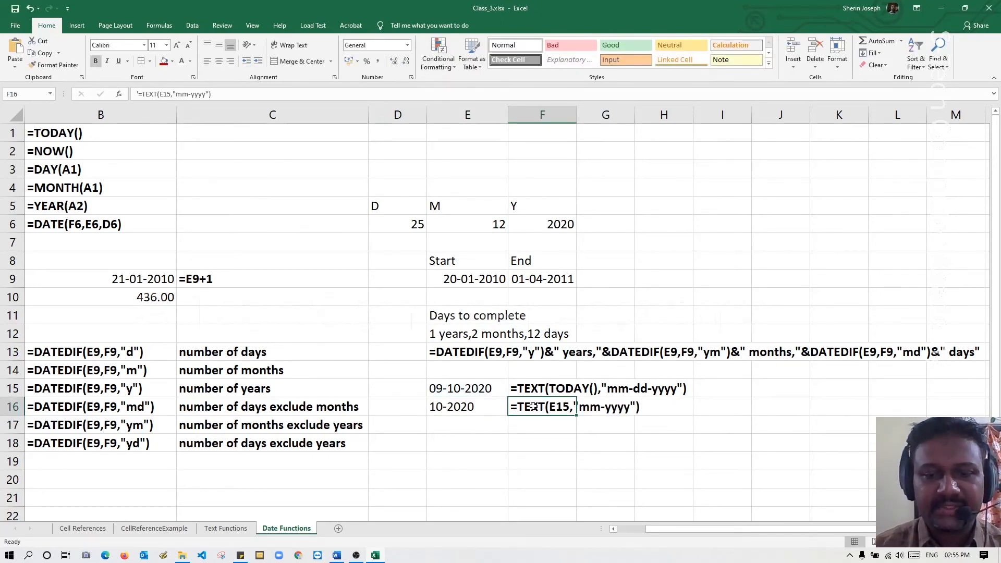
Enter the formula =TEXT(TODAY(),"mmm") in cell E17.
key("Down")
key("Left")
type("=tex")
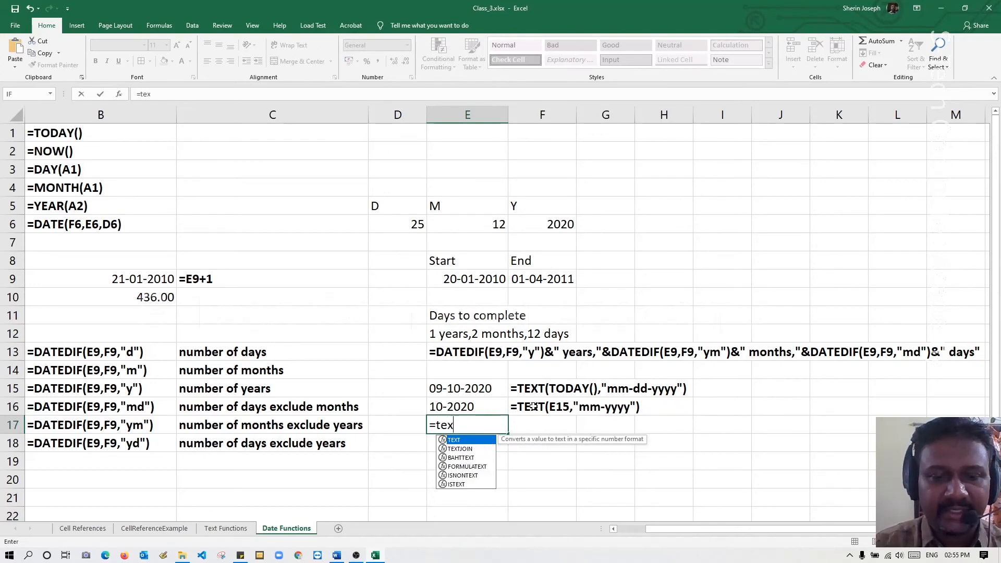
key("Tab")
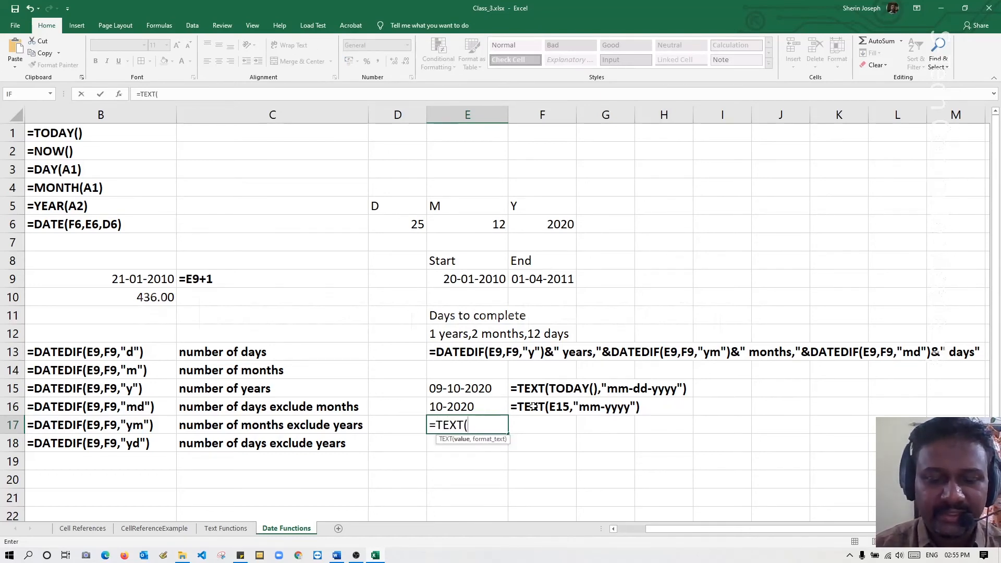
type("to")
key("Tab")
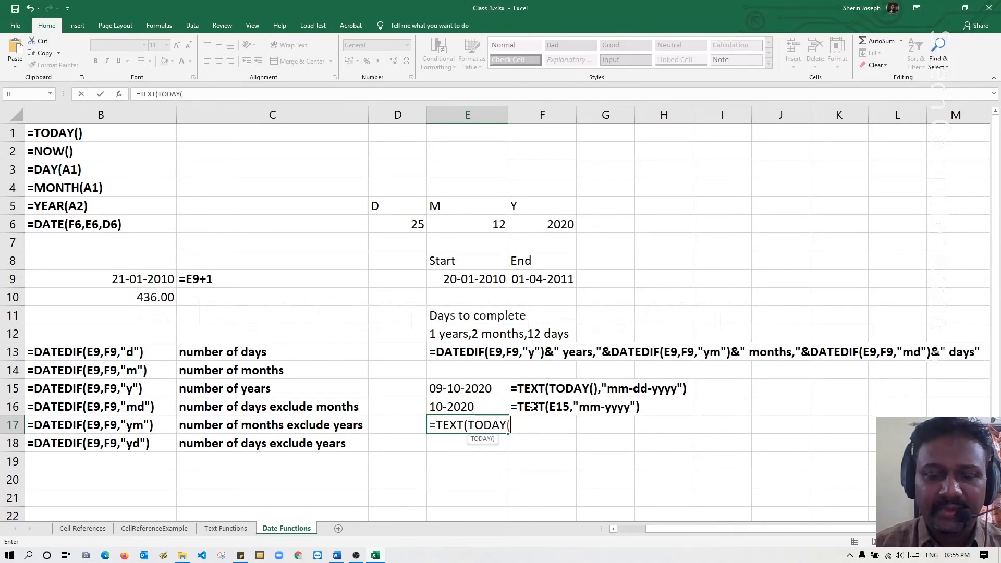
type("),")
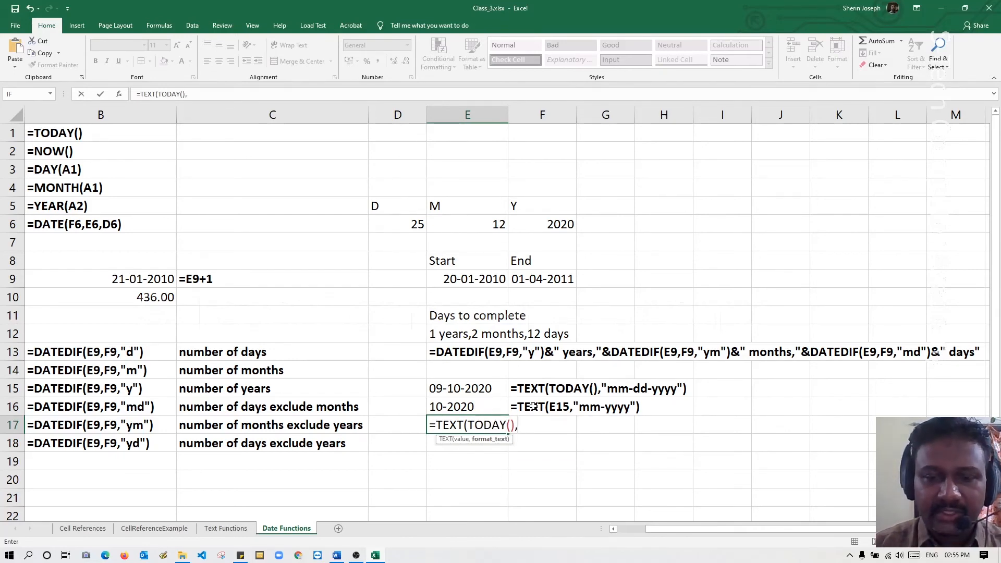
type("\"")
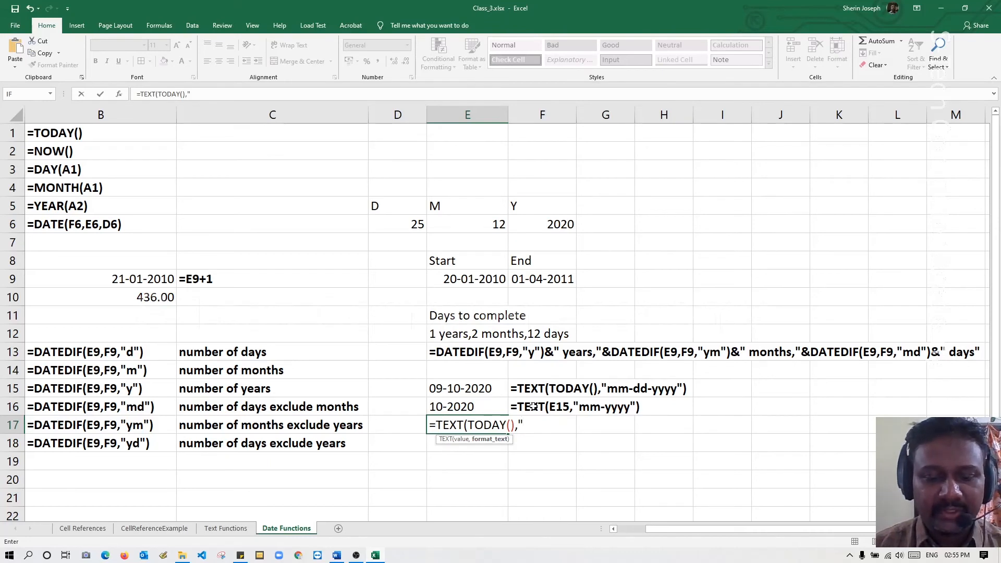
type("mmm")
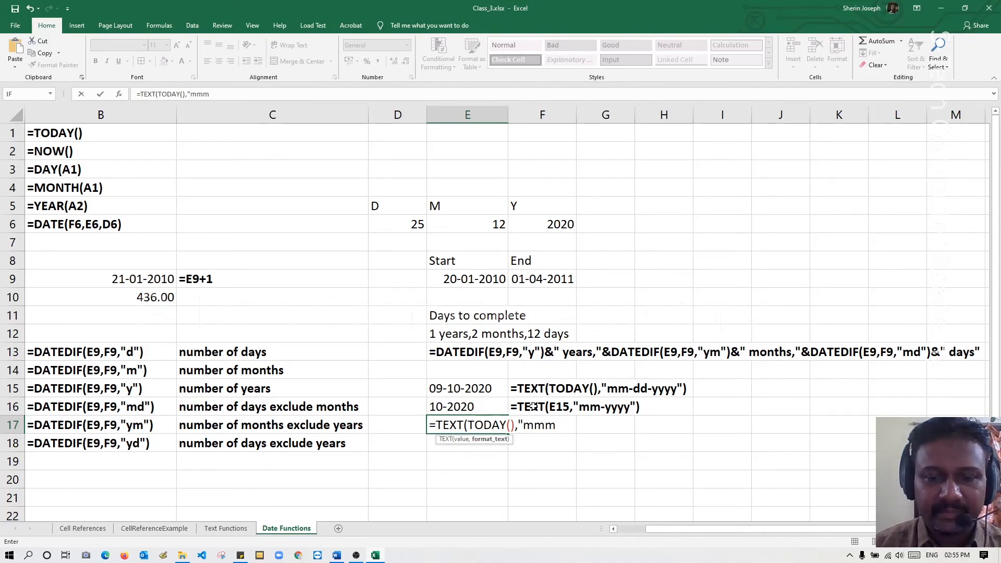
type("\")")
key("Return")
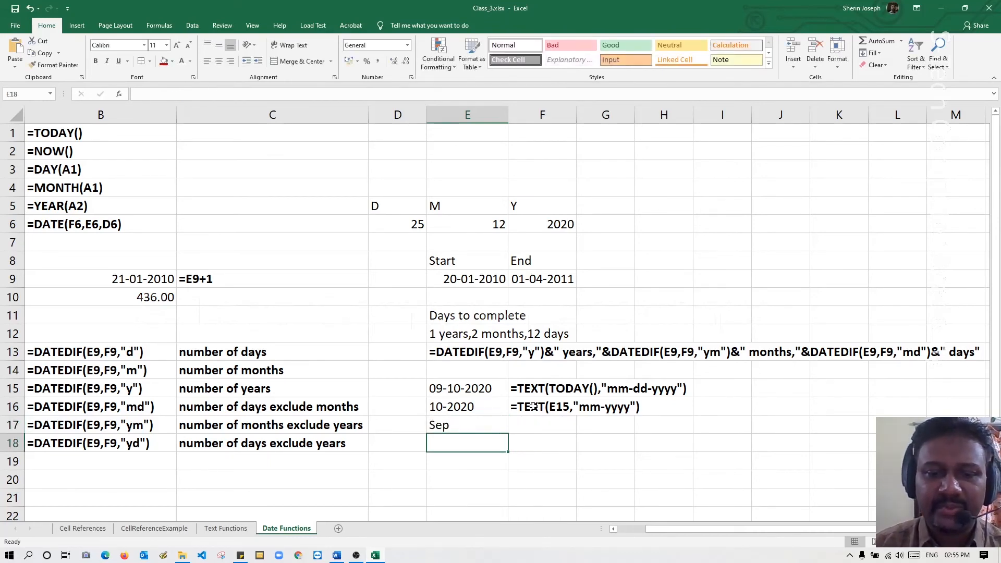
Copy the TEXT formula from E17 into F17 as literal text with a leading apostrophe.
double_click(471, 429)
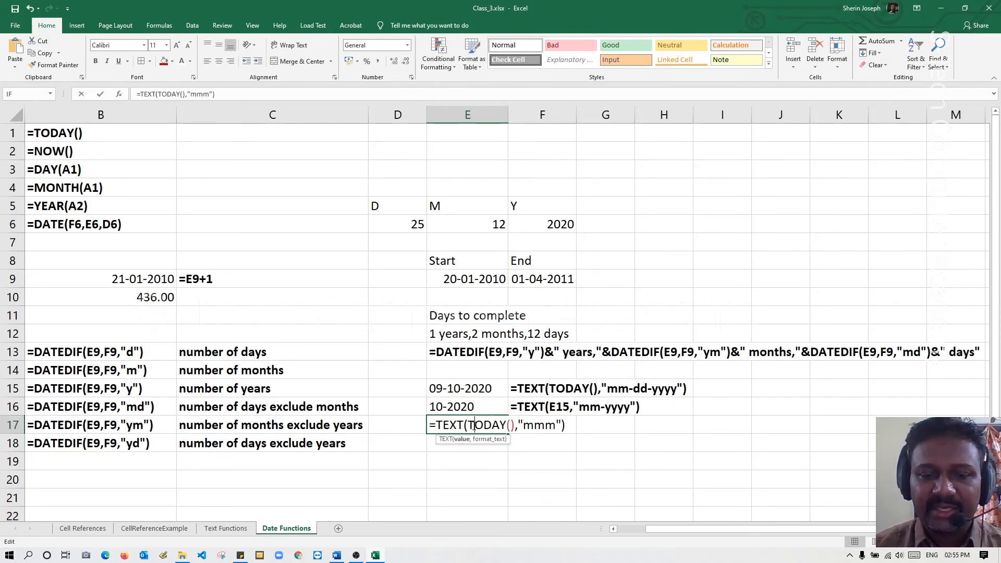
left_click_drag(572, 424, 381, 422)
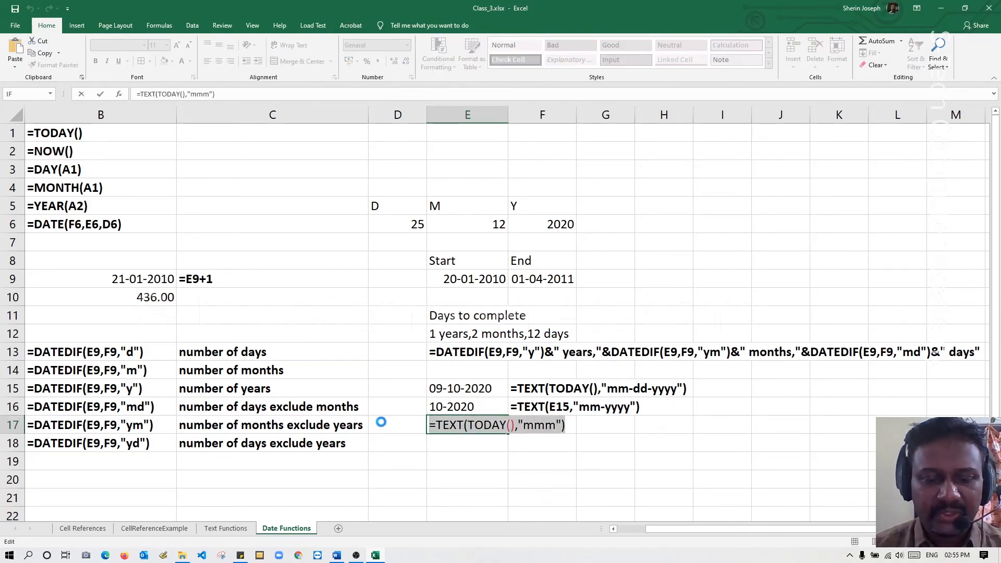
key("ctrl+c")
key("Escape")
left_click(520, 425)
type("'")
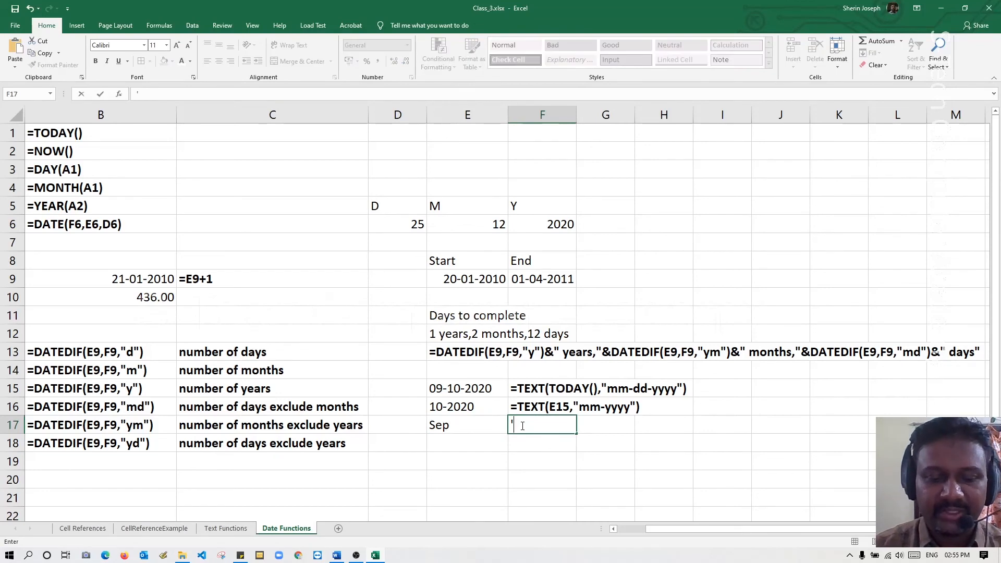
key("ctrl+v")
key("Return")
key("Left")
Apply bold to the formula text in F17 and the three cells below it, F18 to F20.
left_click(521, 425)
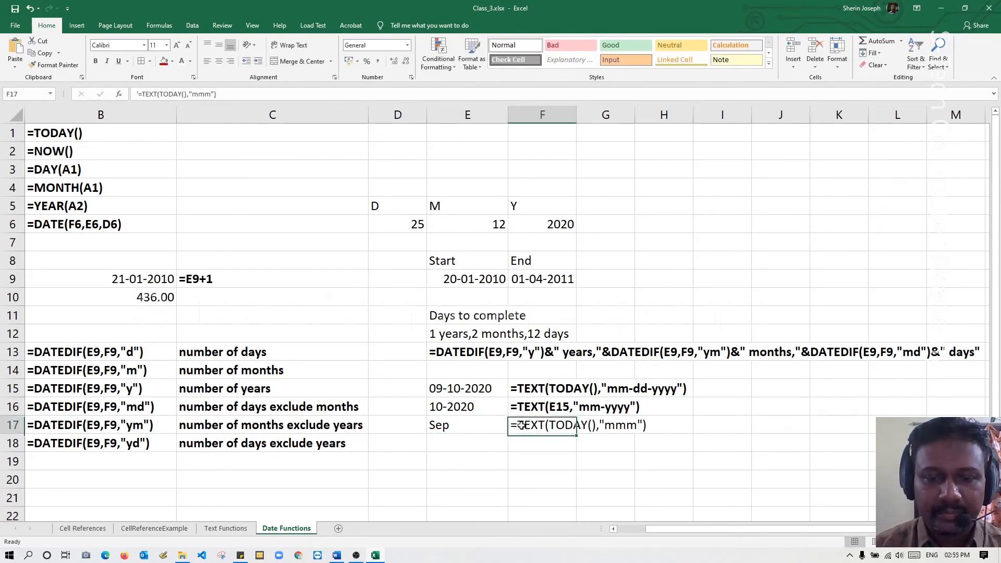
key("shift+Down")
key("shift+Down")
key("shift+Down")
key("shift+Down")
key("ctrl+b")
key("Left")
key("Left")
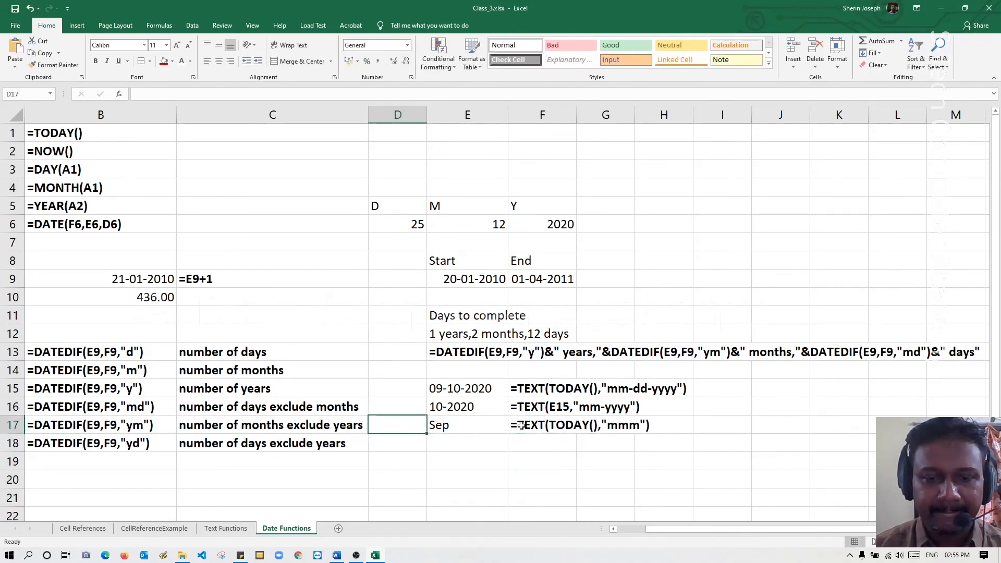
Enter the formula =TEXT(NOW(),"mmmm") in cell E18.
key("Down")
key("Right")
type("=")
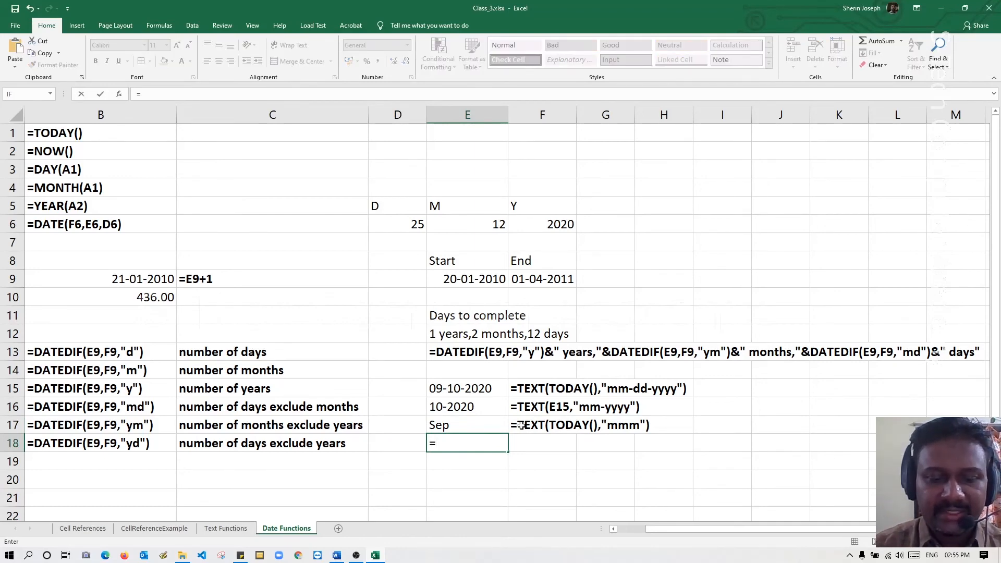
type("text")
key("Tab")
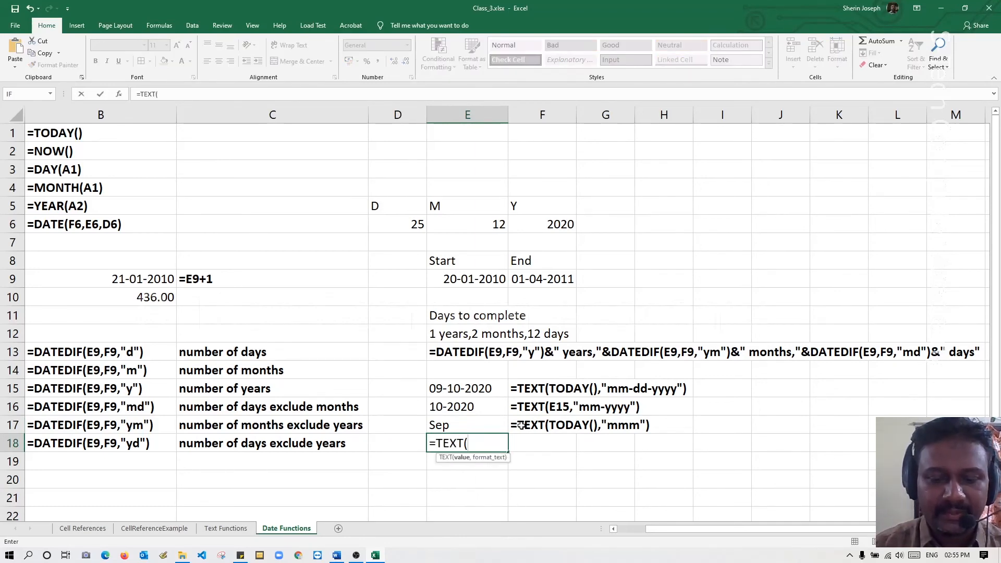
type("now(),")
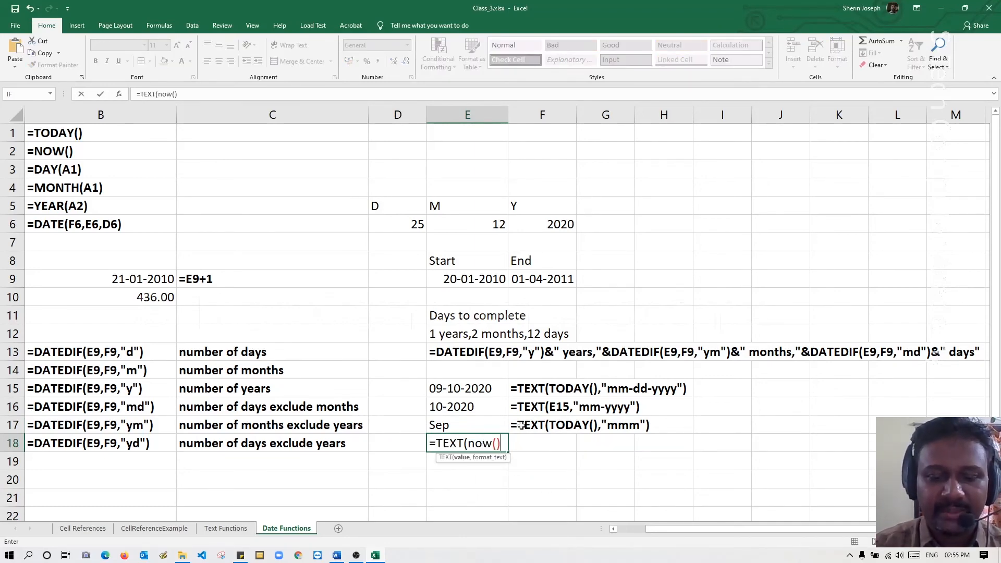
type("\"mmmm\"")
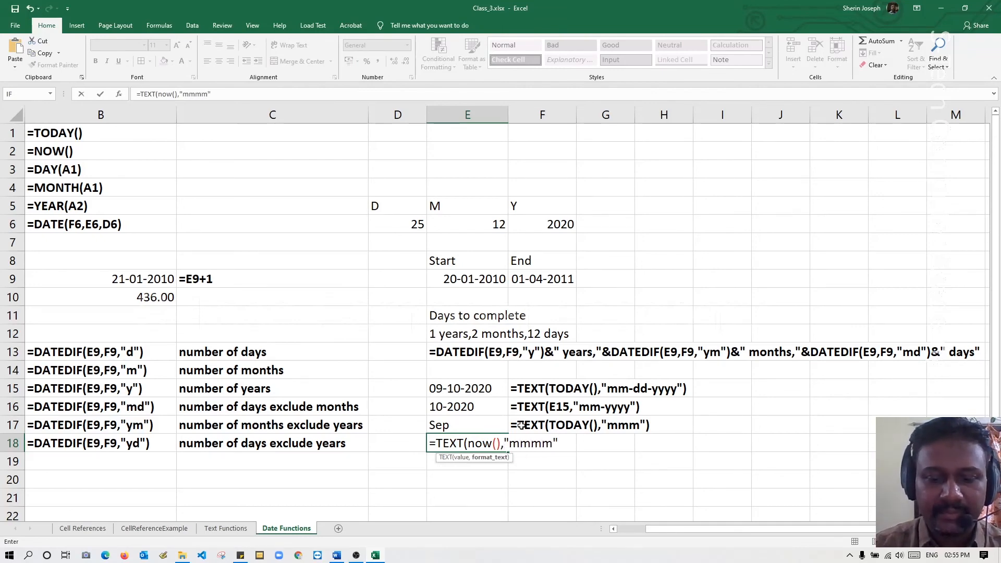
type(")")
key("Return")
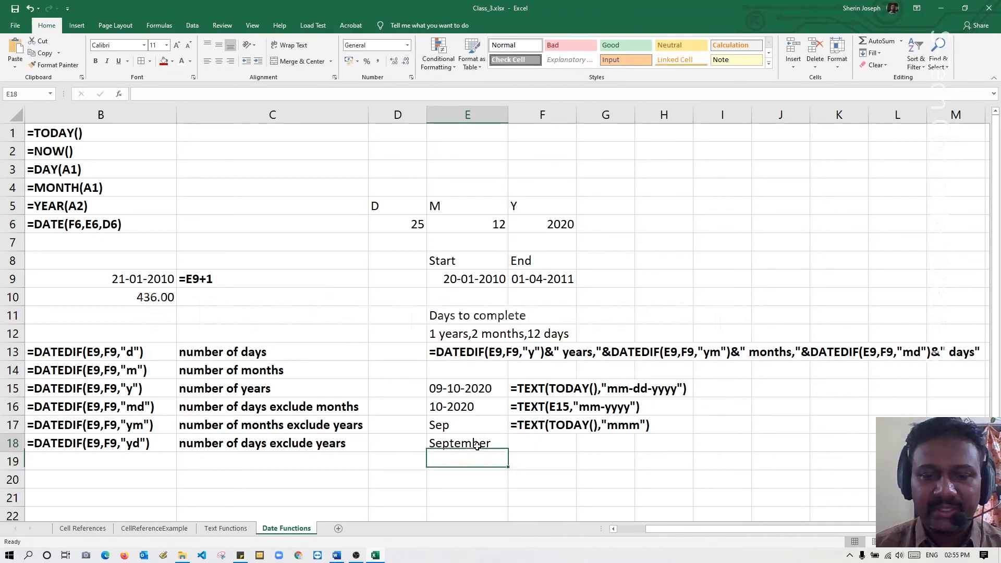
Copy the TEXT formula from E18 into F18 as literal text with a leading apostrophe.
double_click(476, 444)
left_click_drag(563, 444, 338, 440)
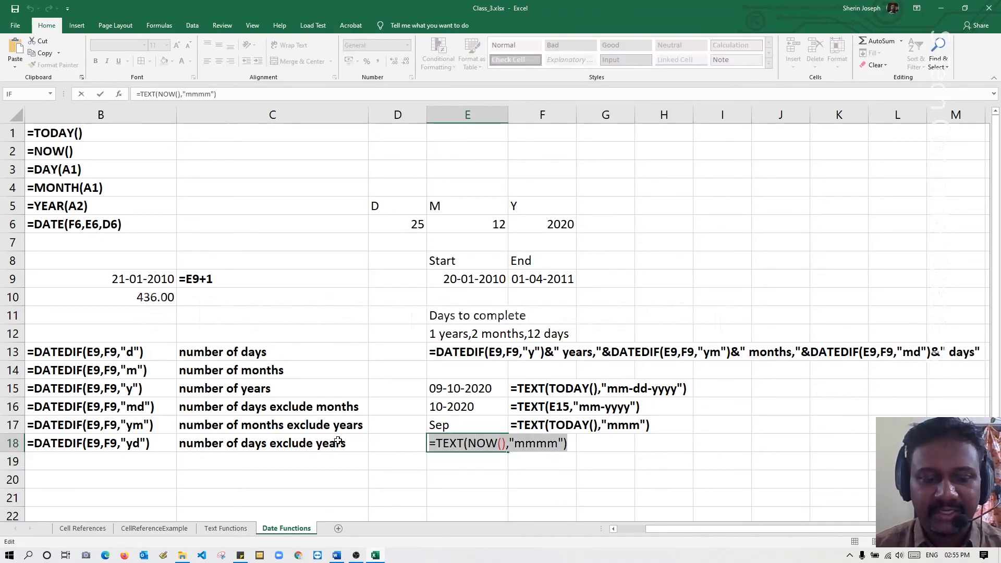
key("Escape")
left_click(527, 441)
type("'")
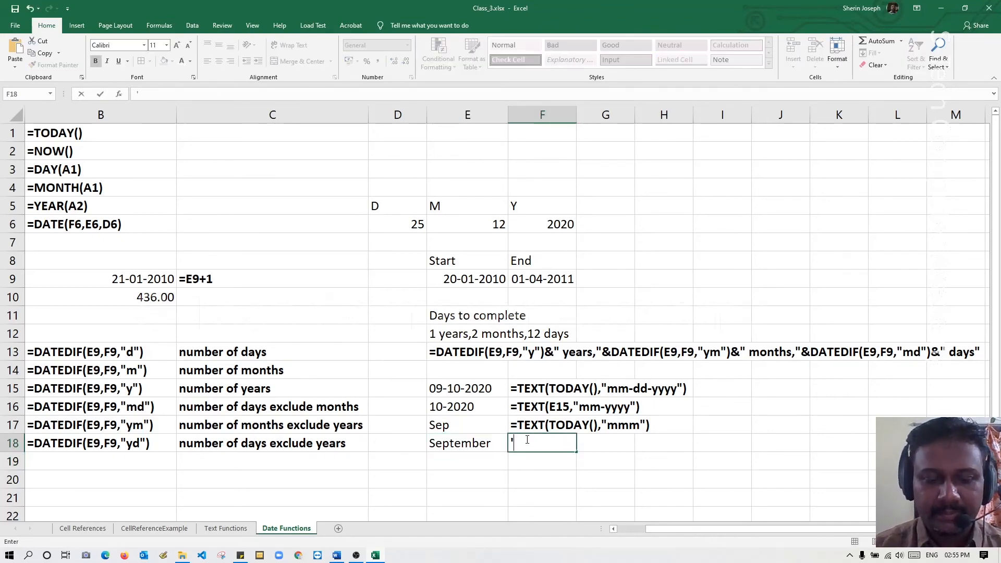
key("ctrl+v")
key("Return")
Enter the formula =TEXT(NOW(),"ddd") in cell E19.
key("Left")
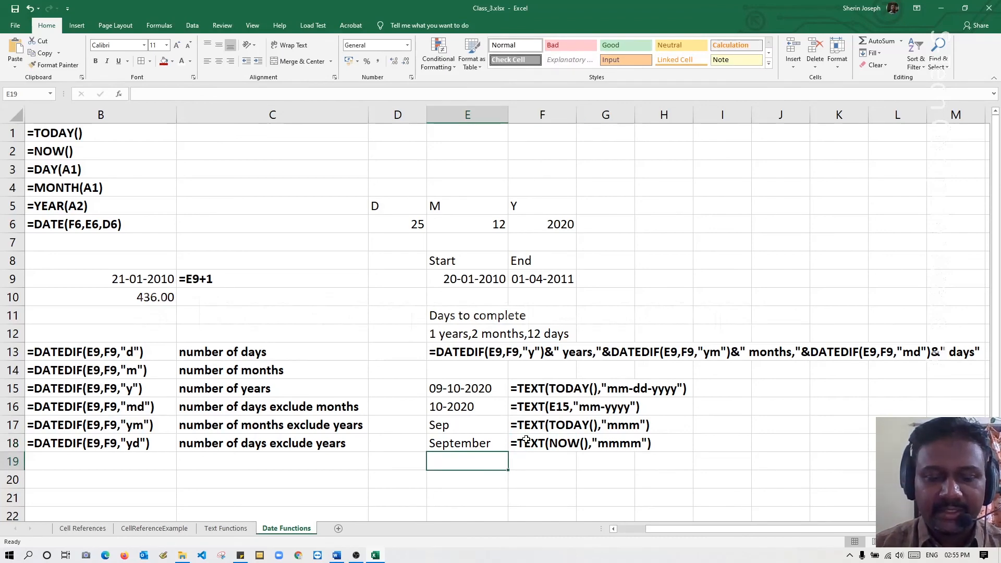
type("=text")
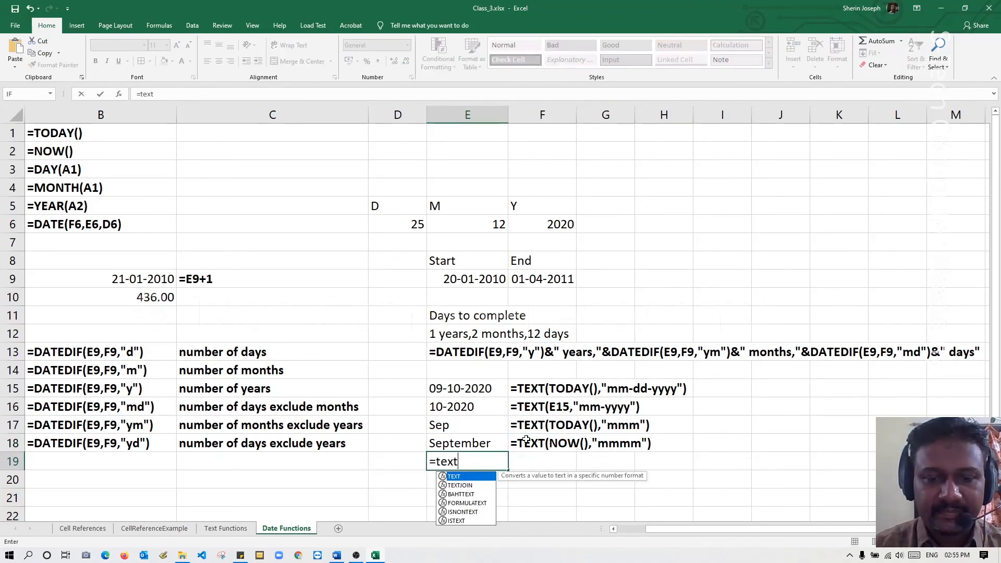
key("Tab")
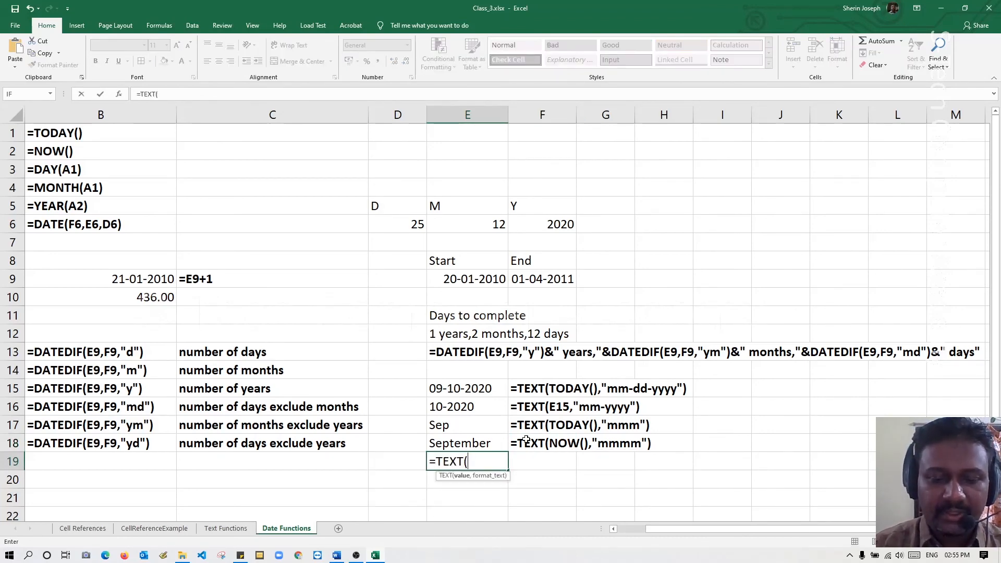
type("now(),")
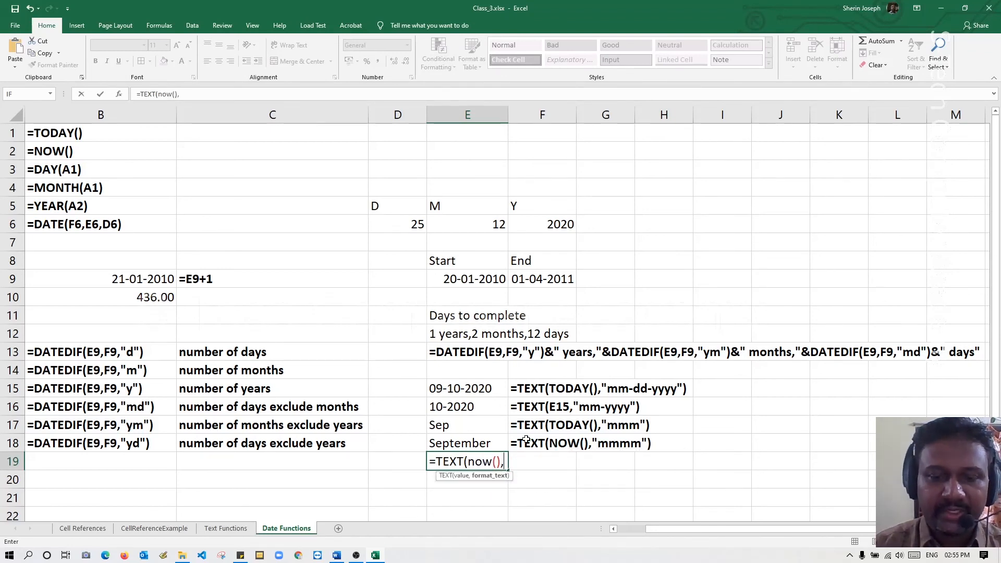
type("\"ddd\")")
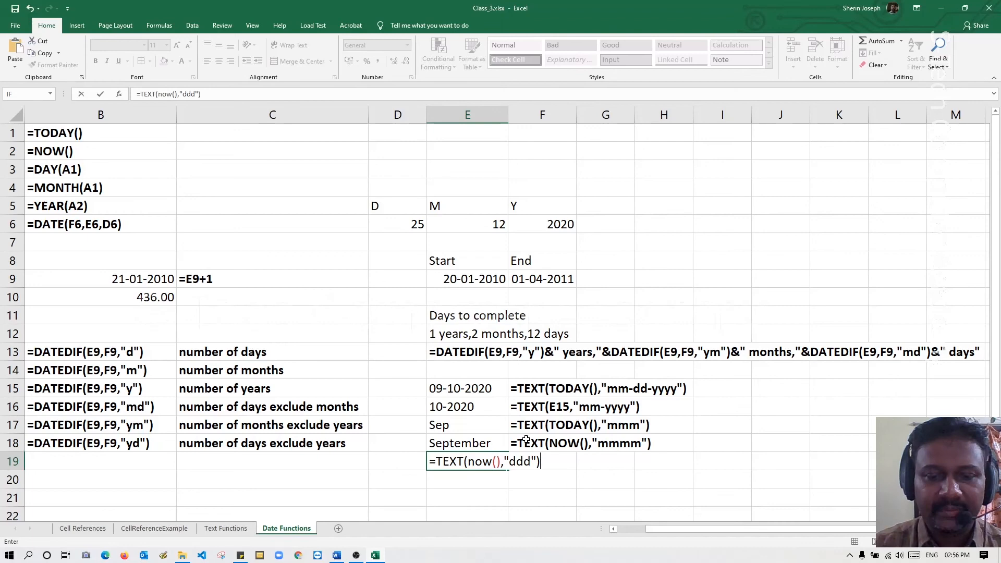
key("Return")
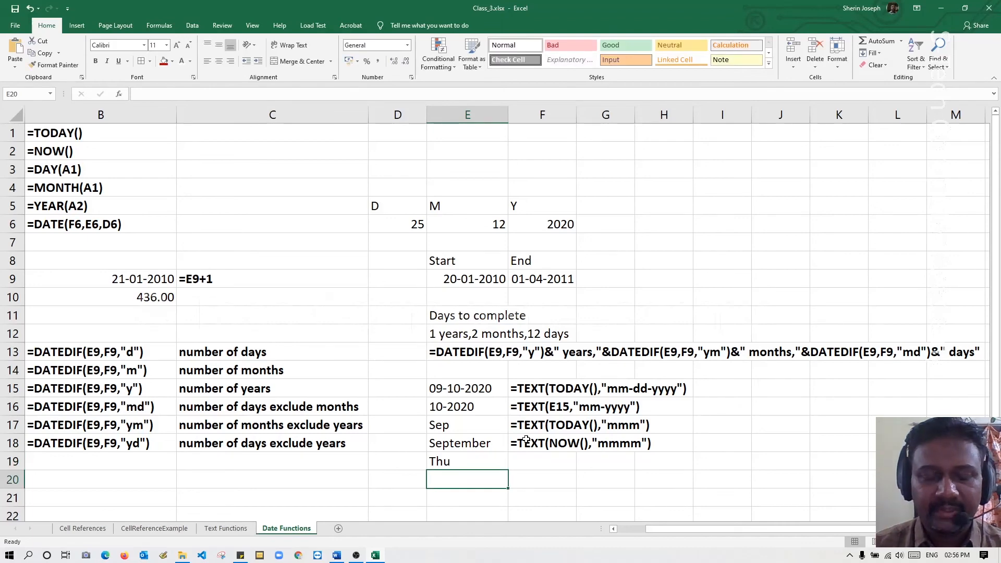
Copy the TEXT formula from E19 into F19 as literal text.
left_click(464, 463)
double_click(464, 462)
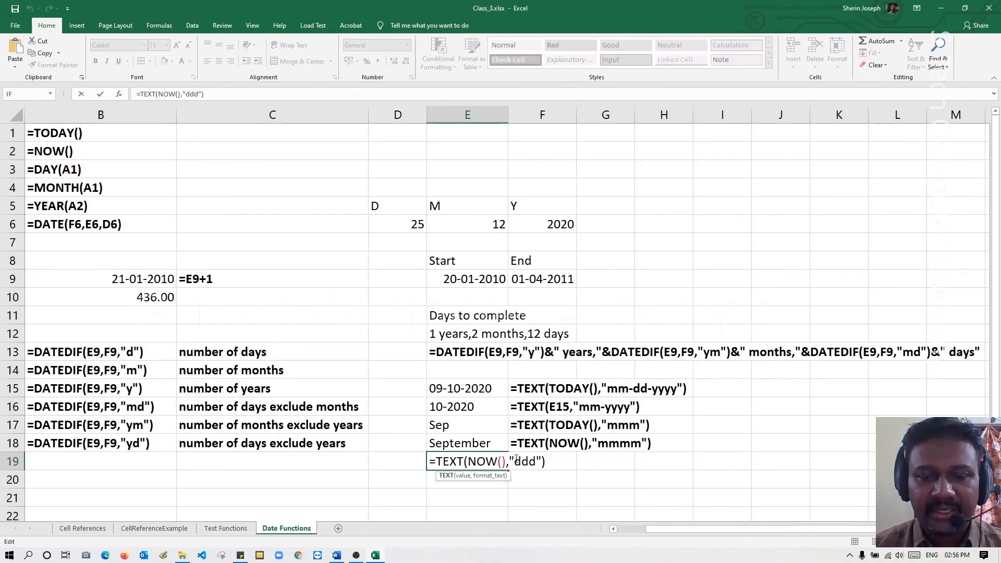
left_click_drag(545, 461, 382, 462)
key("ctrl+c")
key("Escape")
left_click(533, 457)
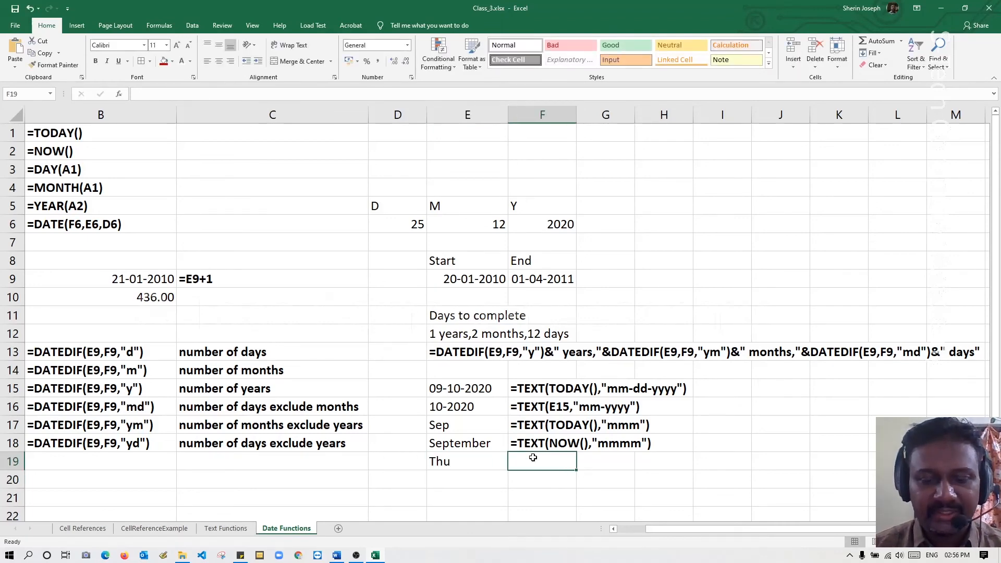
double_click(532, 458)
key("ctrl+v")
key("Return")
Enter the formula =TEXT(NOW(),"dddd") in cell E20.
key("Left")
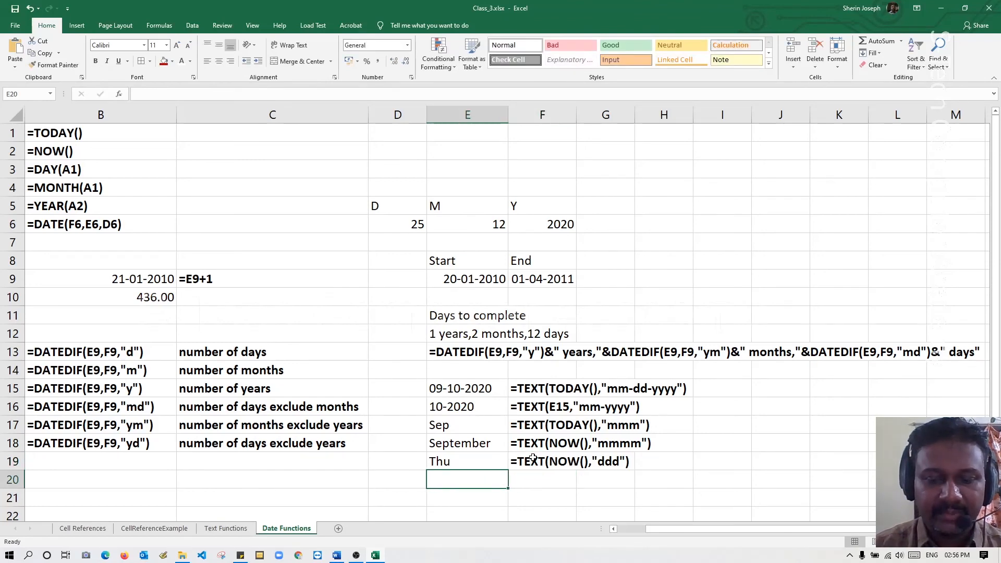
type("=da")
key("BackSpace")
key("BackSpace")
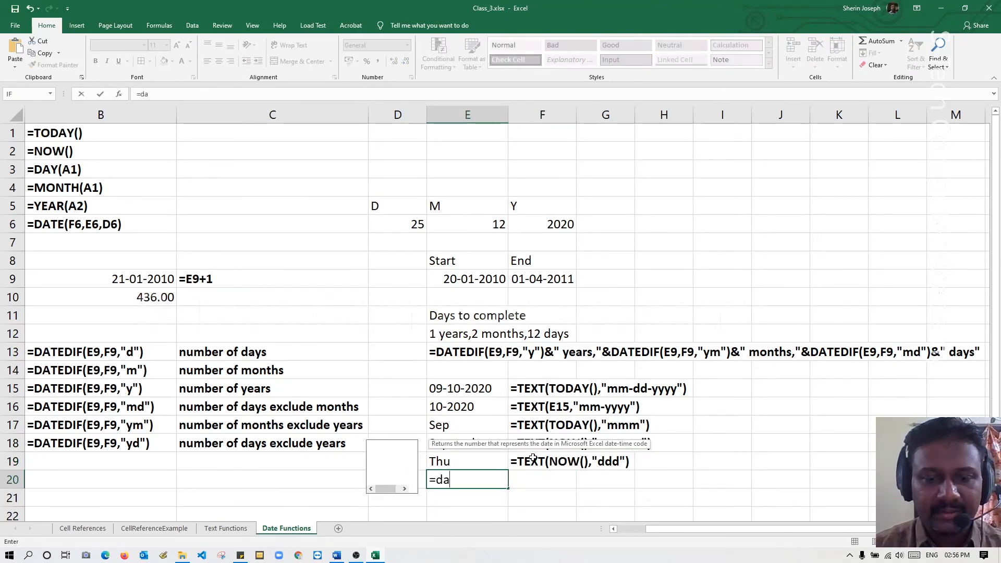
type("te")
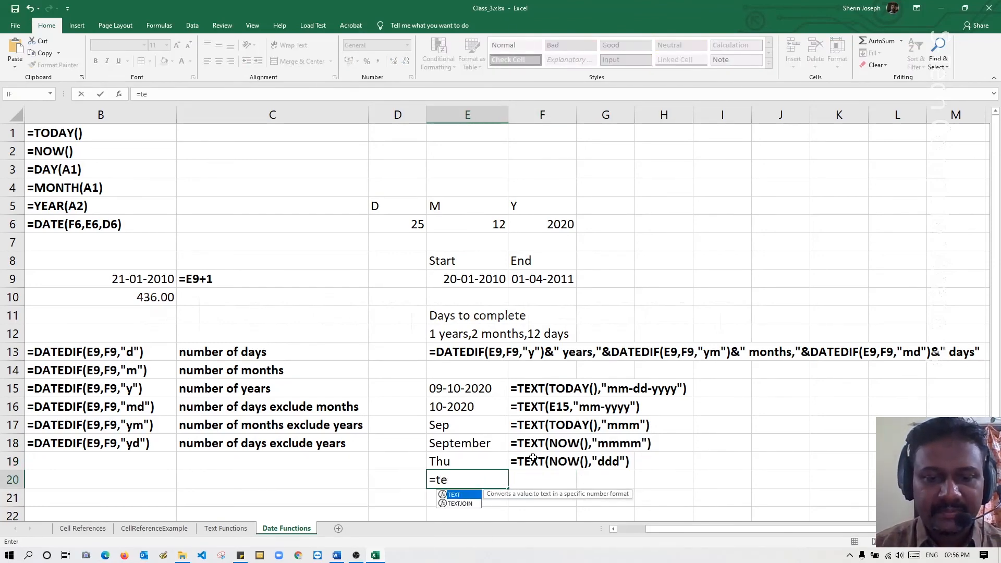
key("Tab")
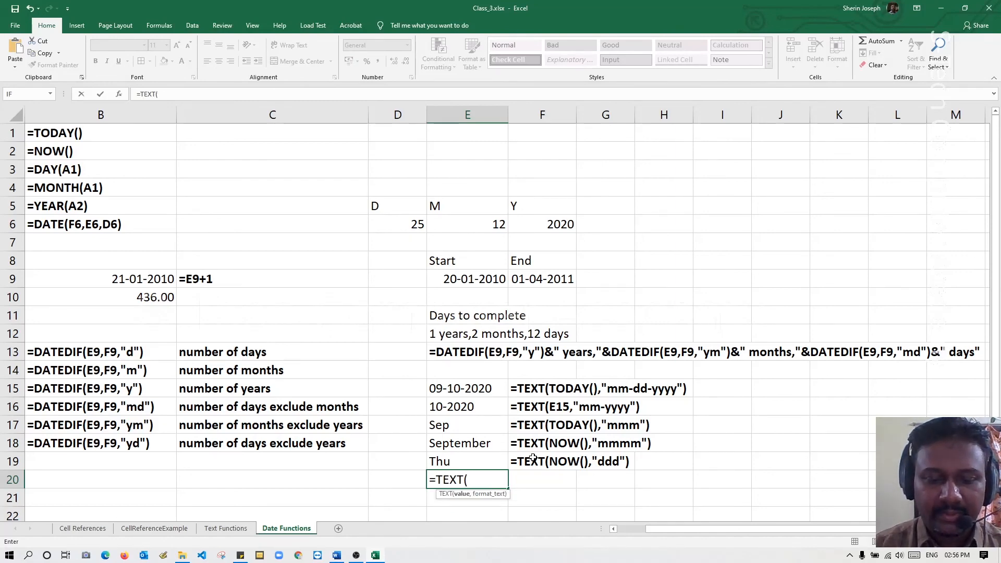
type("now(),\"ddd")
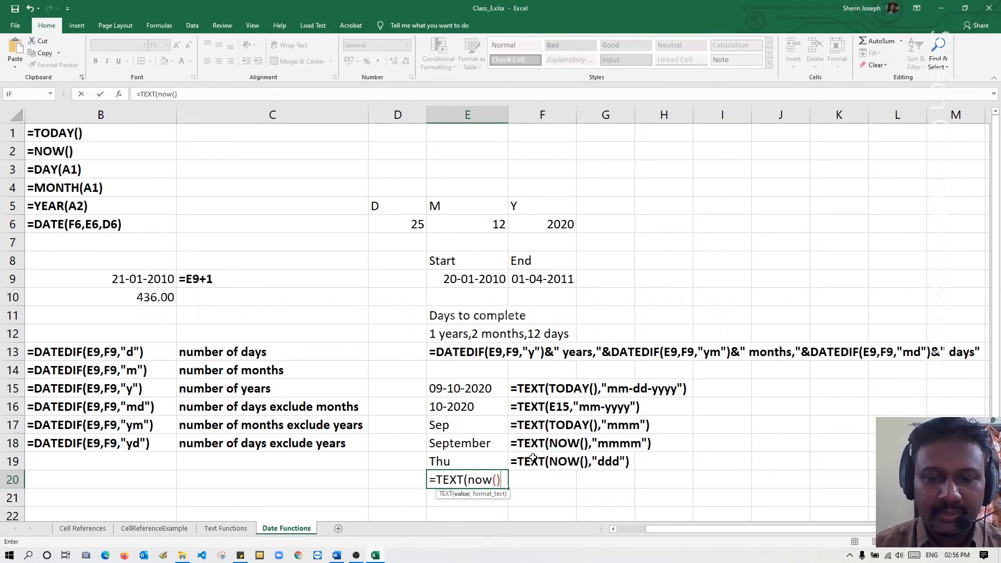
type("d\")")
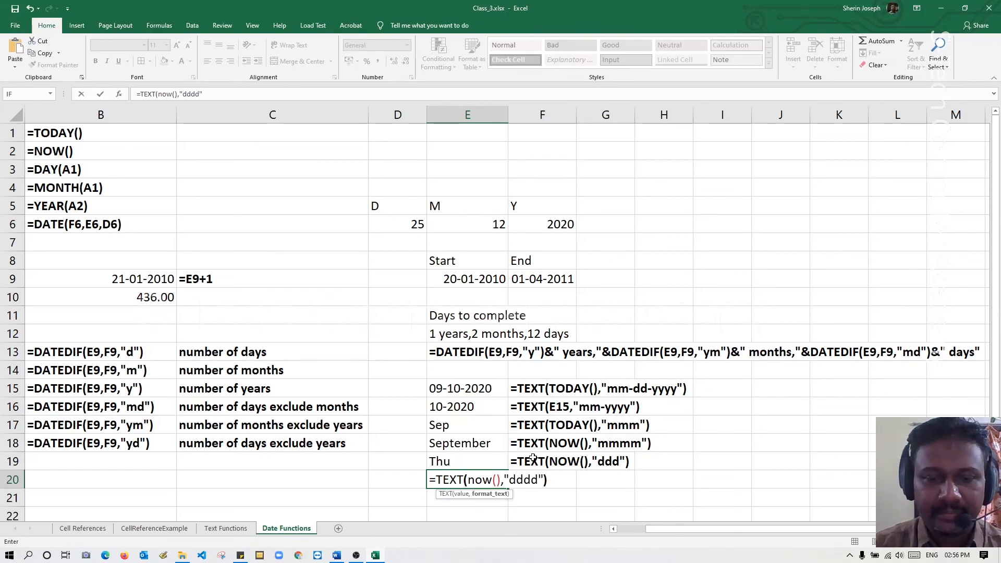
key("Return")
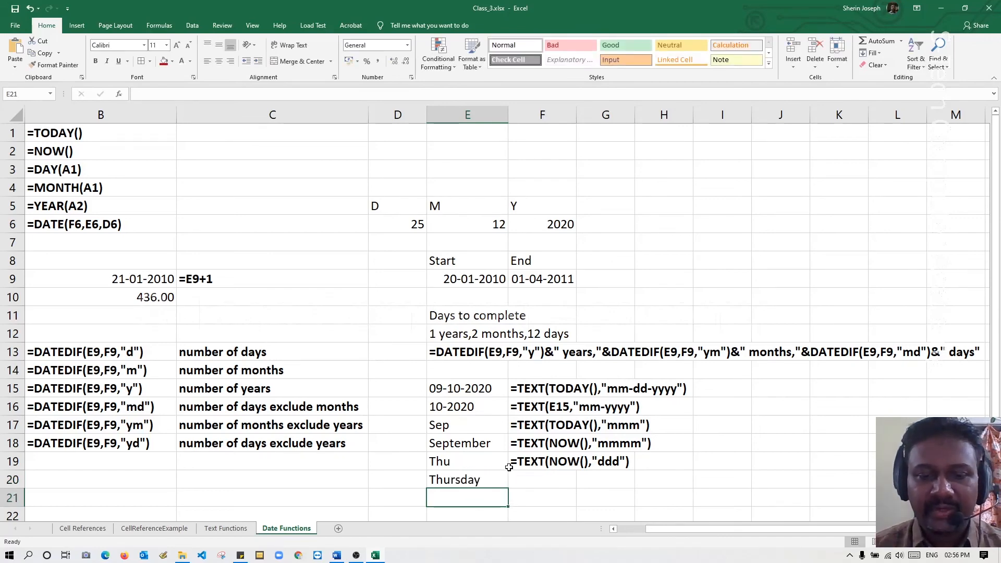
Copy the TEXT formula from E20 into F20 as literal text with a leading apostrophe.
double_click(464, 476)
left_click_drag(384, 491, 383, 490)
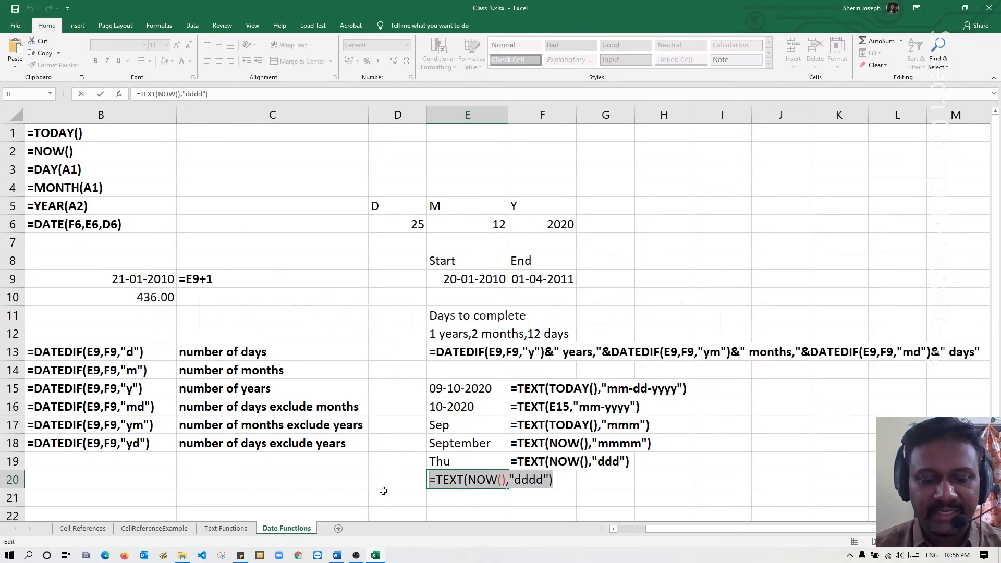
key("ctrl+c")
key("Escape")
left_click(524, 480)
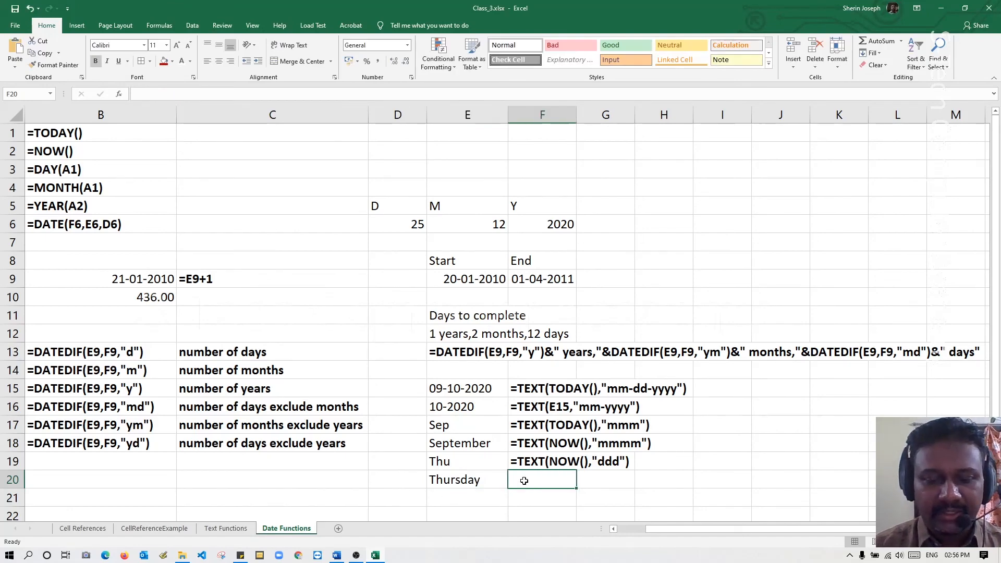
type("'")
key("ctrl+v")
key("Return")
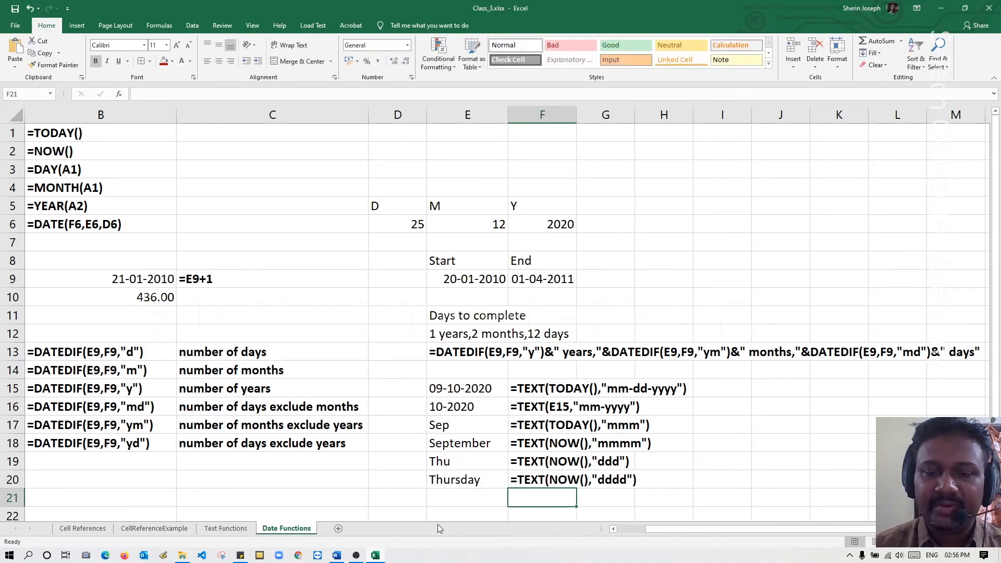
Enter the formula =TEXT(NOW(),"ddd, dd-mmm-yyyy") in cell E21.
scroll(440, 469, "down", 2)
left_click(463, 389)
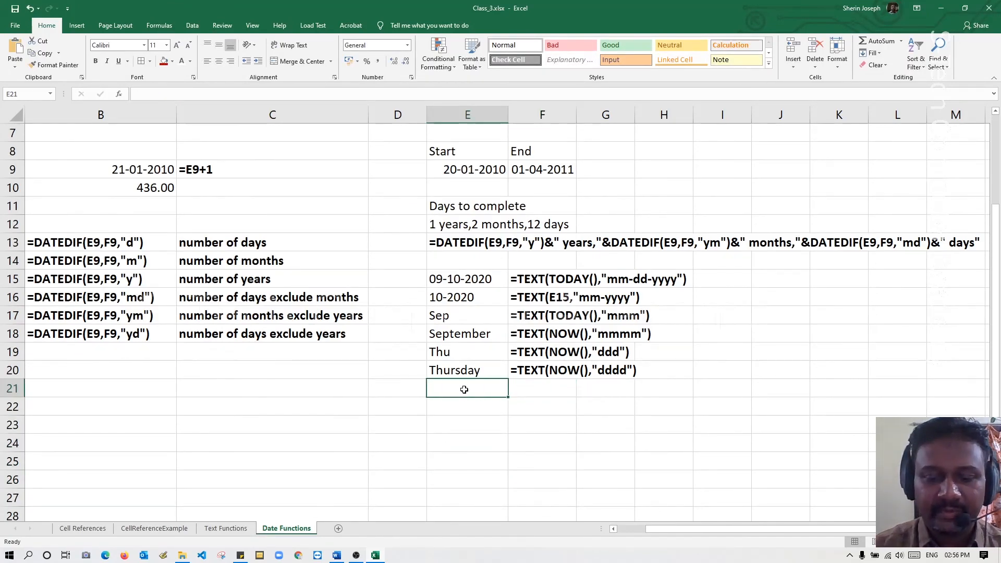
type("=te")
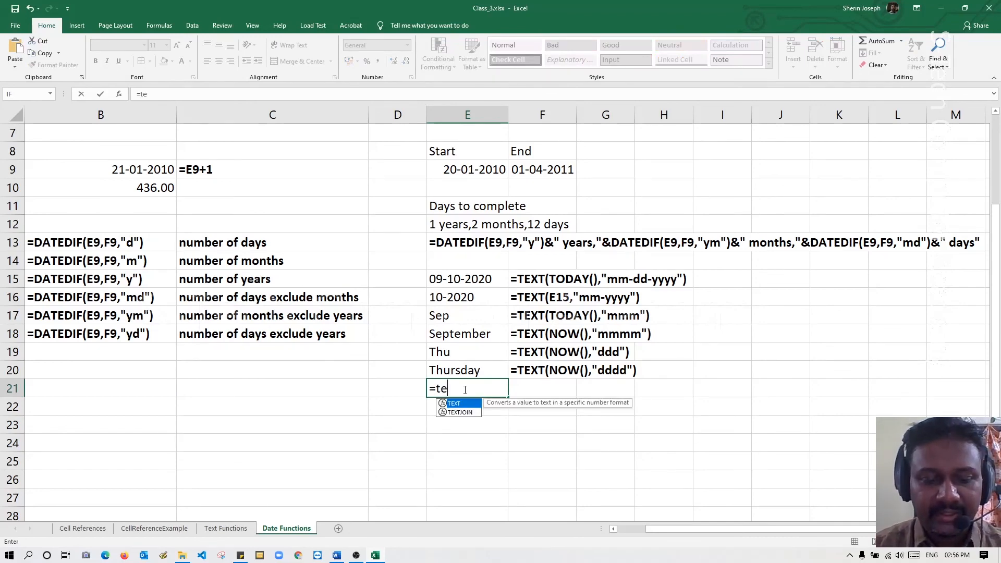
type("xt")
key("Tab")
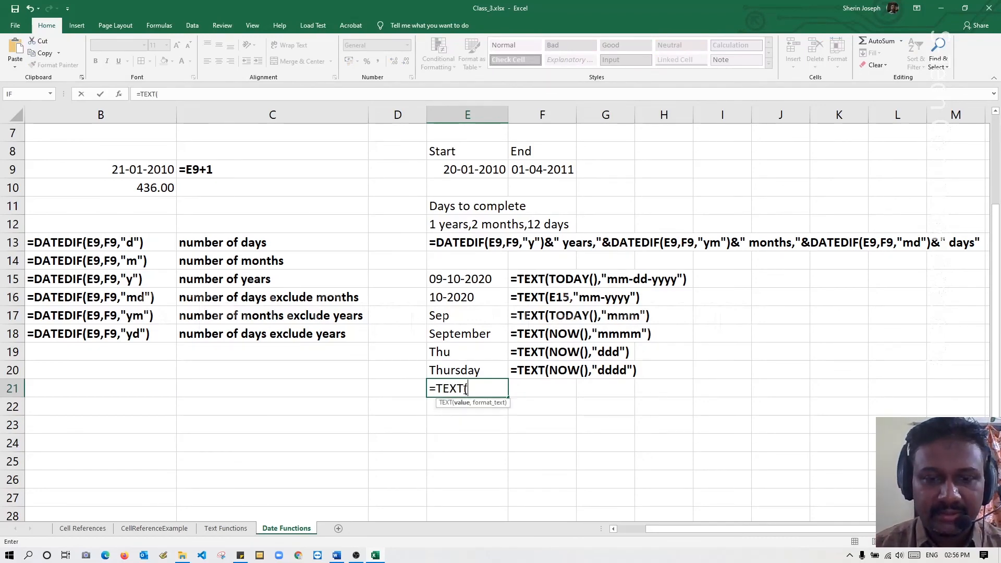
type("no")
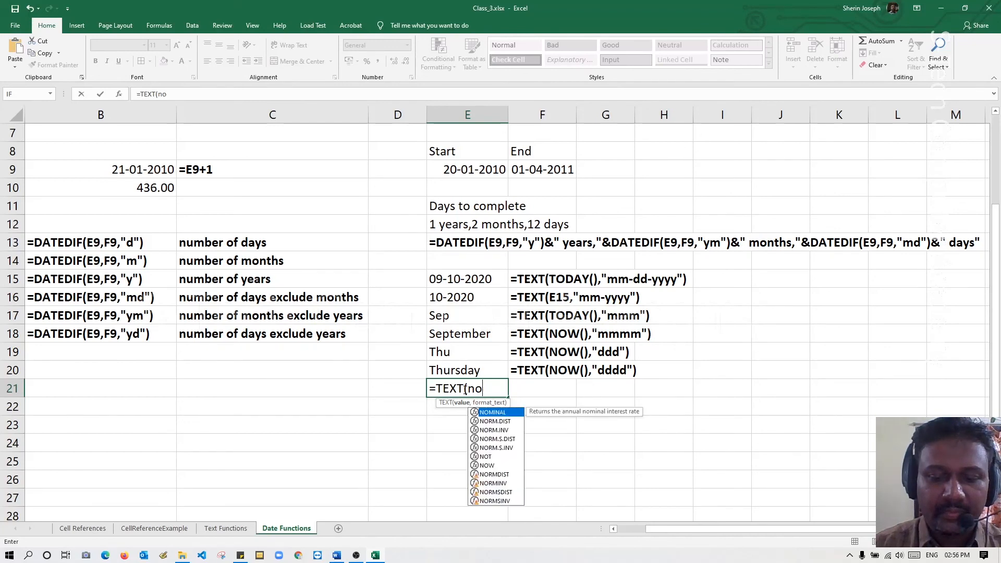
type("w(),\"")
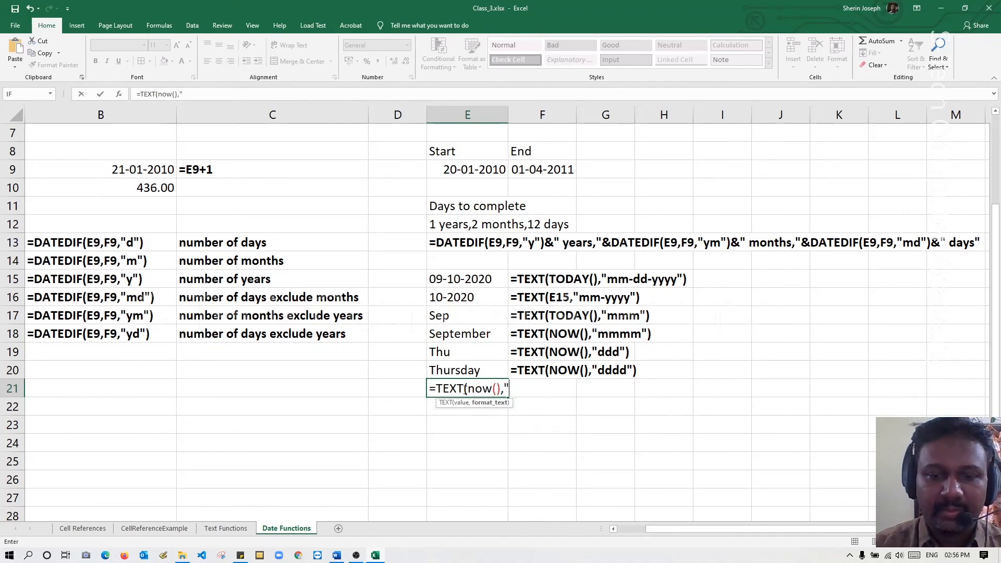
type("ddd, ")
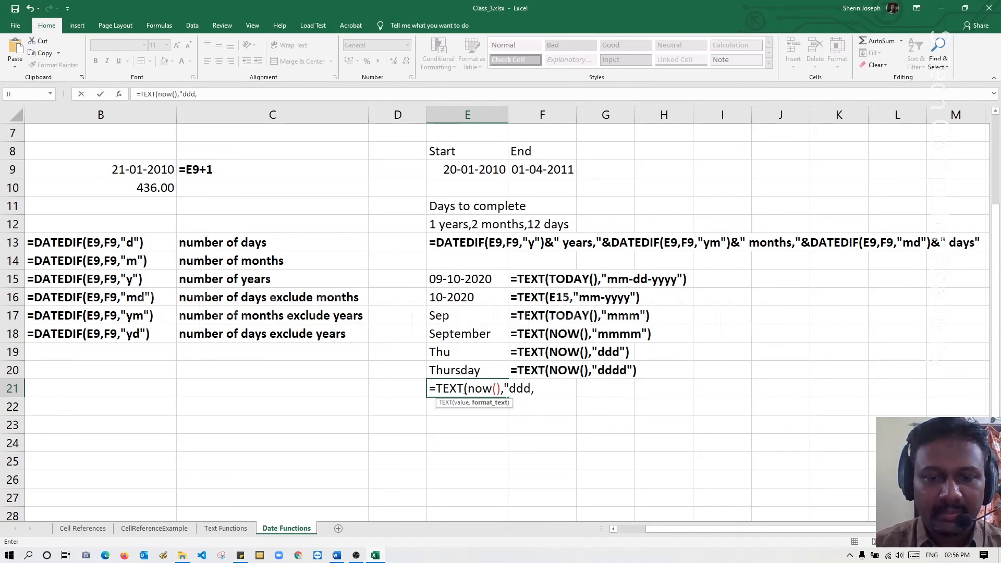
type("dd")
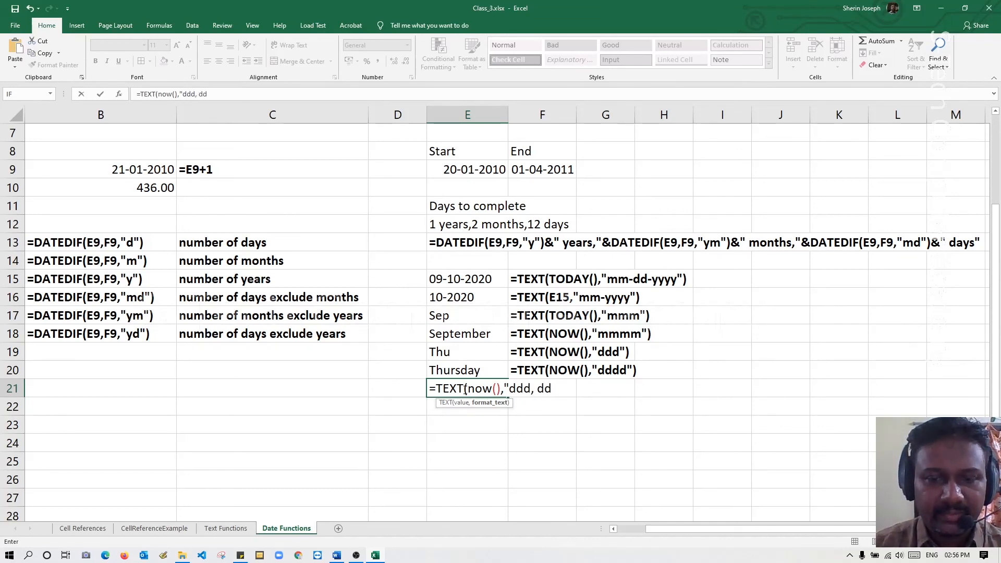
type("-mmm")
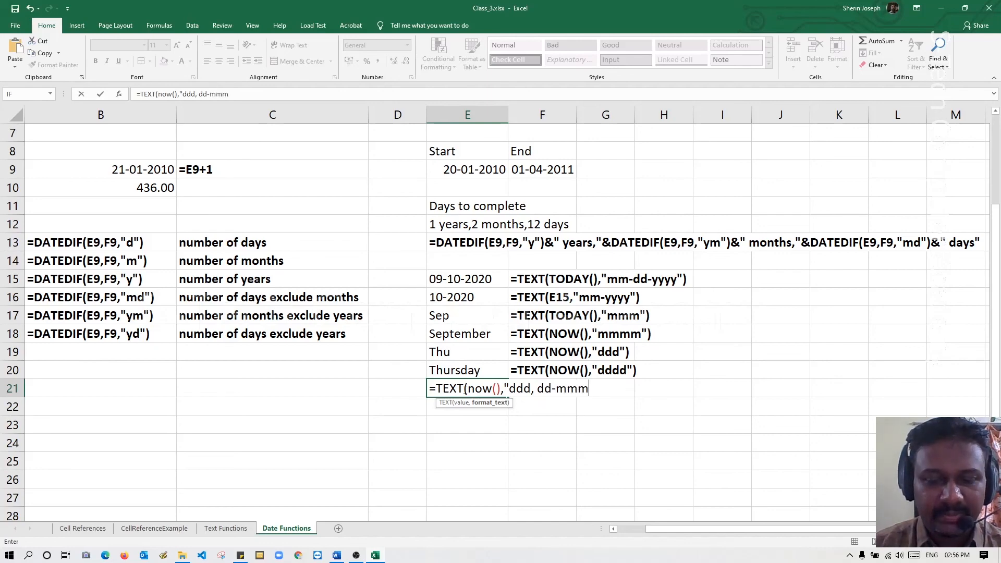
type("-yyyy")
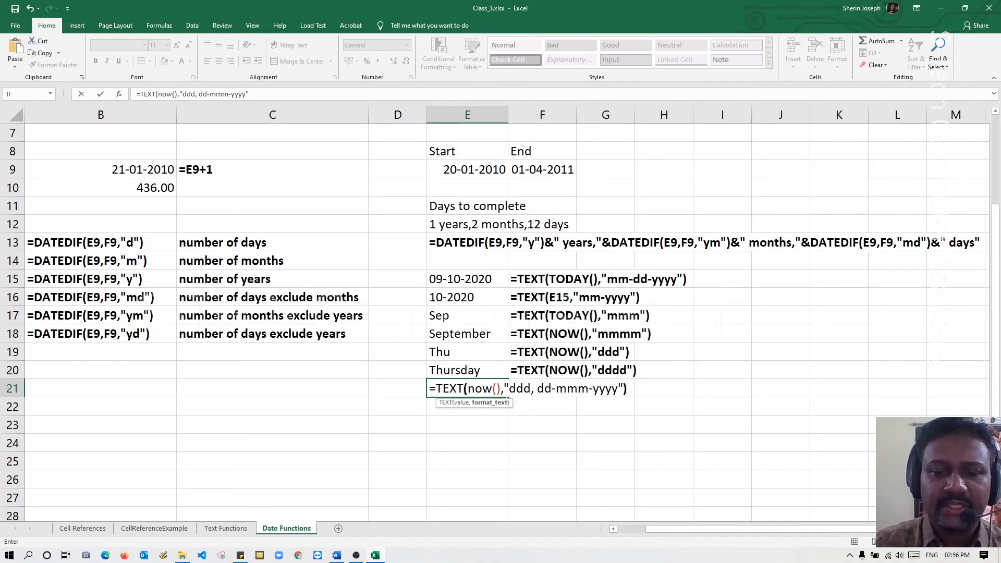
type(")")
key("Return")
Copy the TEXT formula from E21 into F21 as literal text with a leading apostrophe.
left_click(463, 389)
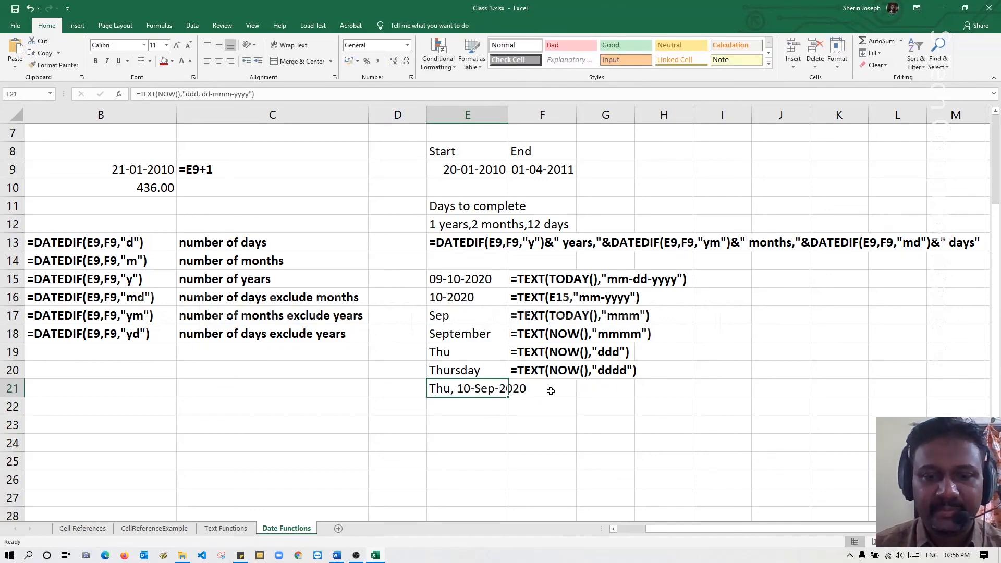
double_click(475, 390)
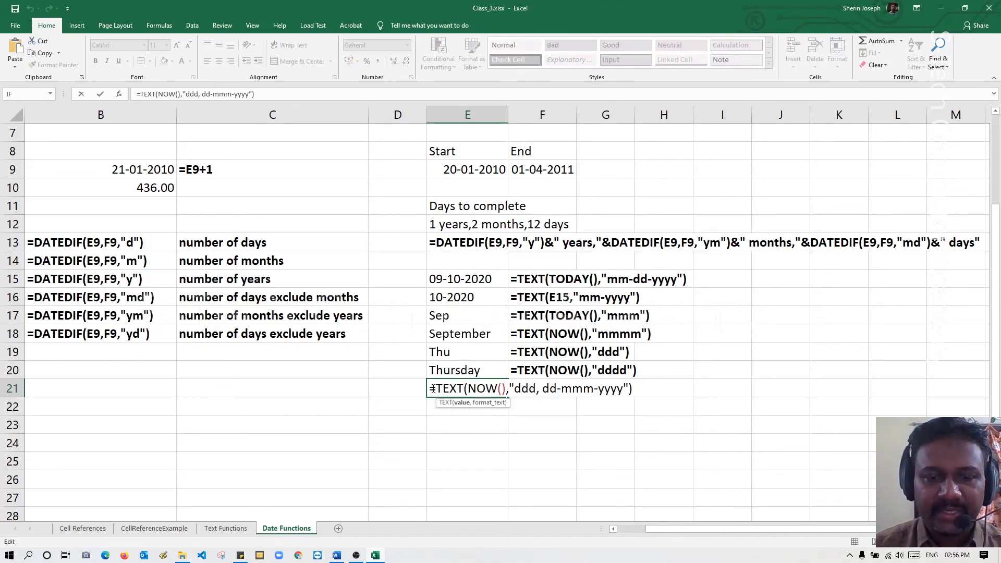
left_click_drag(433, 389, 688, 383)
key("Escape")
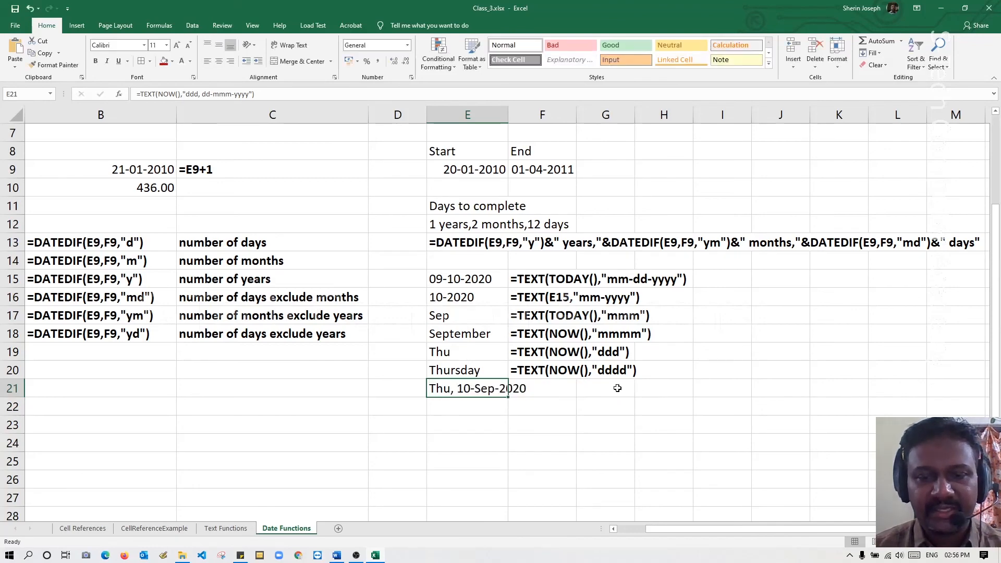
left_click(568, 387)
type("'")
key("ctrl+v")
key("Return")
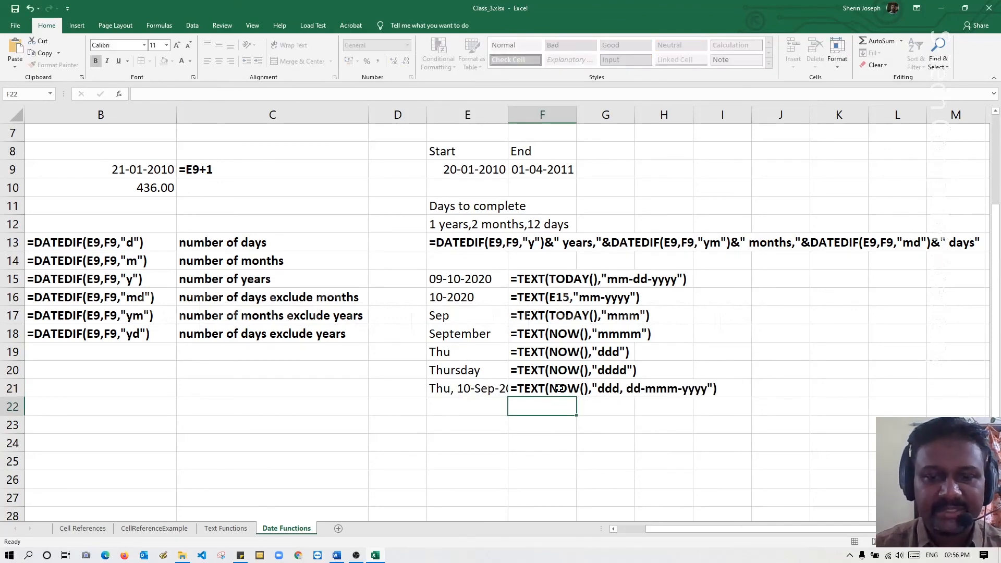
Resize column E to be just wide enough for the full weekday-and-date text in E21.
double_click(509, 117)
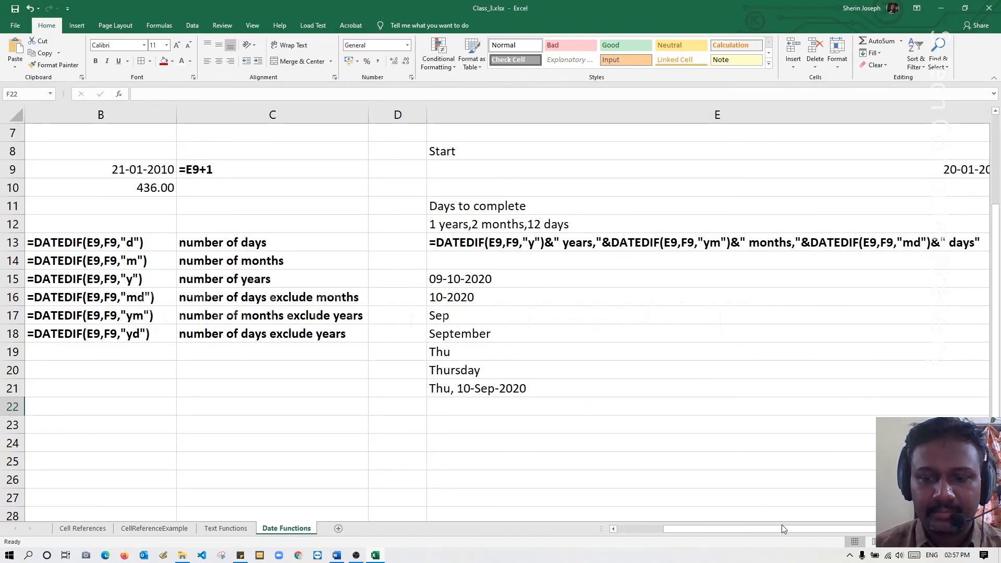
left_click_drag(781, 526, 827, 531)
left_click_drag(857, 115, 386, 154)
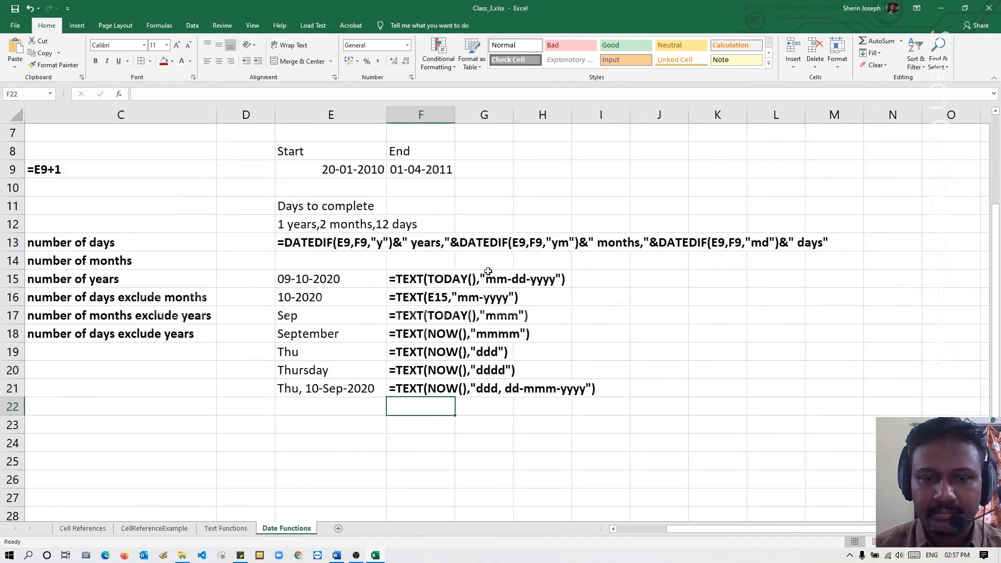
left_click(610, 439)
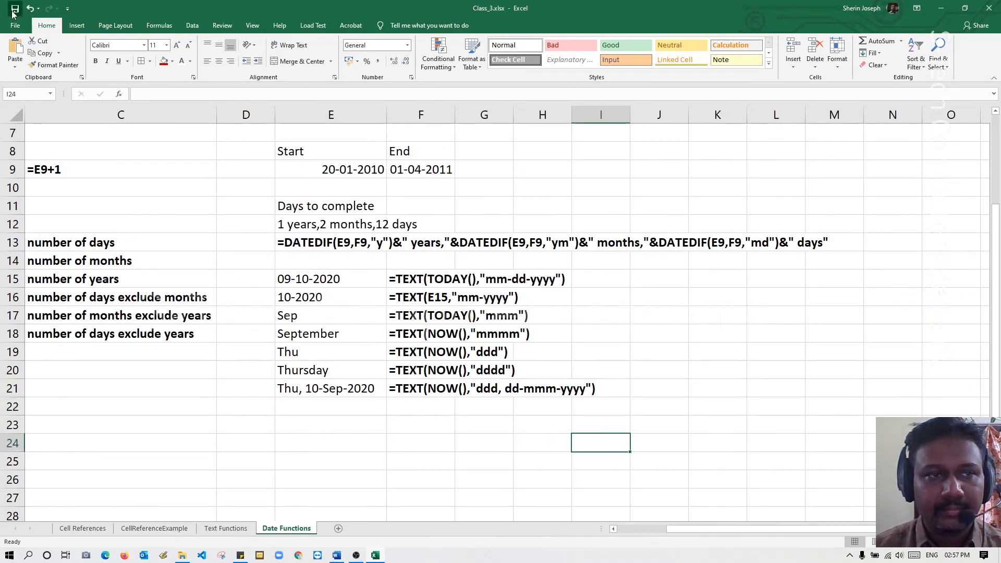
mouse_move(705, 528)
left_mouse_down()
mouse_move(658, 526)
mouse_move(688, 527)
left_mouse_up()
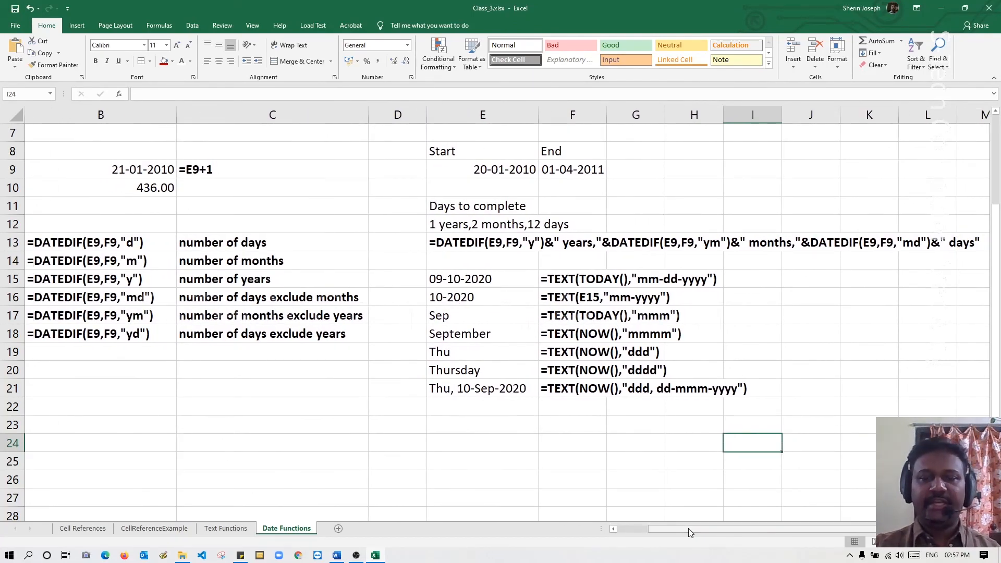